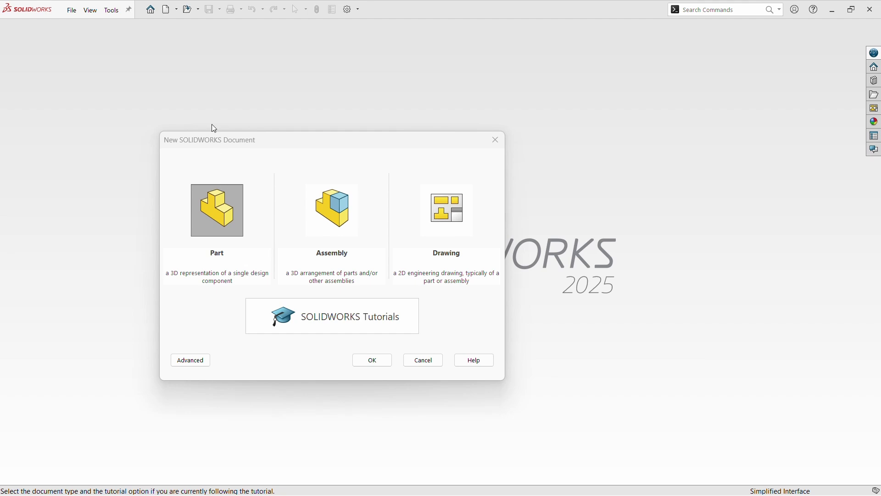
Step: Create a new part document
left_click(228, 228)
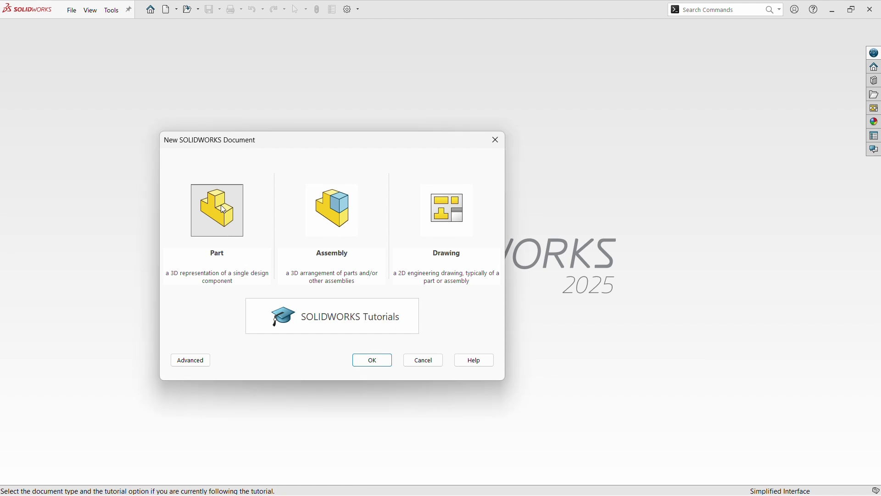
left_click(388, 362)
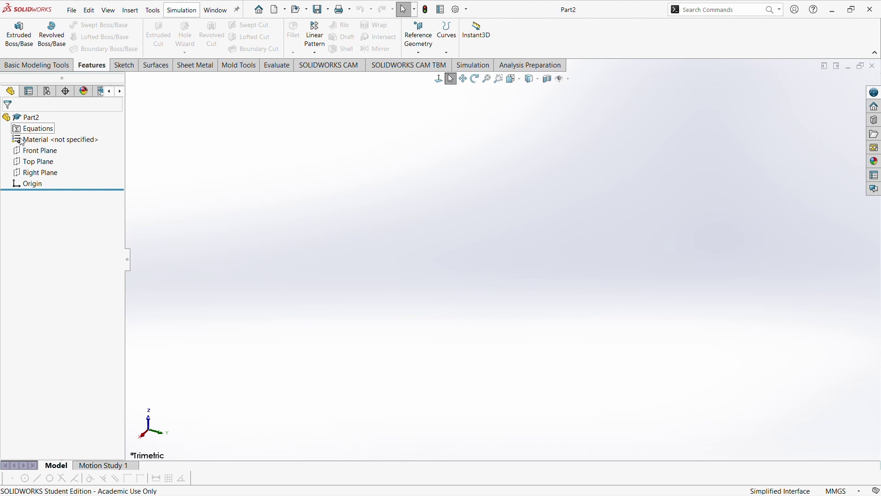
left_click(876, 94)
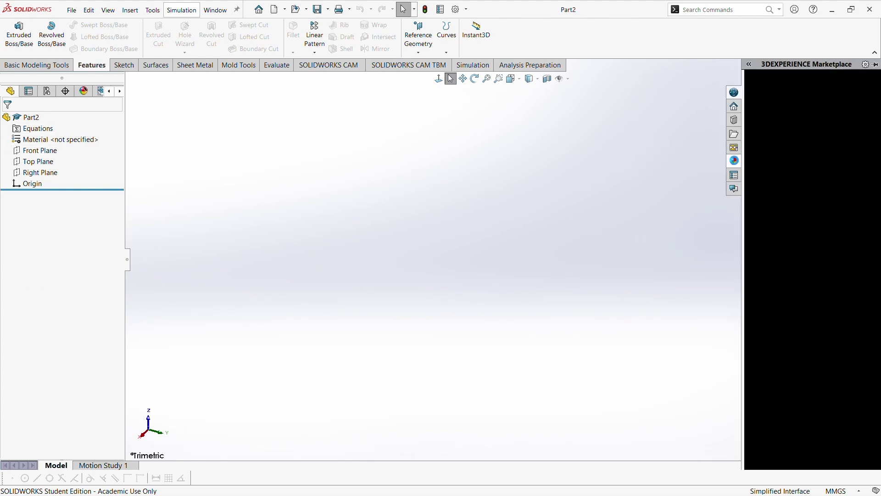
left_click(734, 161)
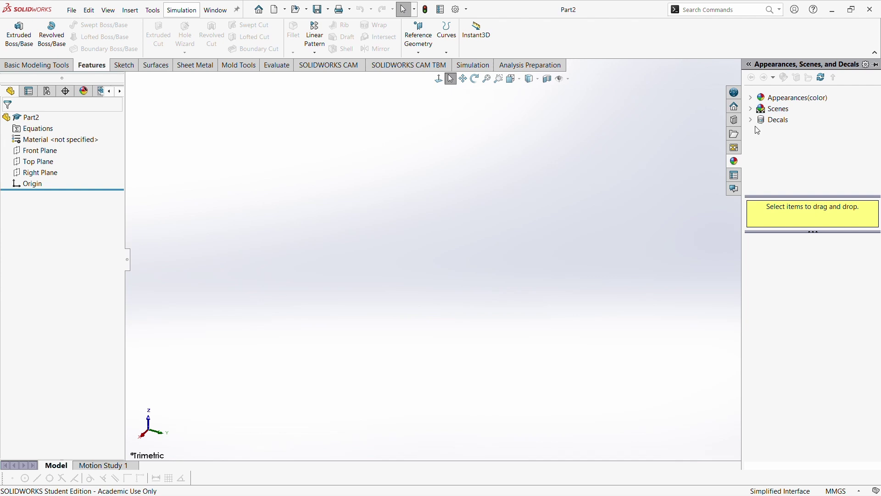
left_click(735, 175)
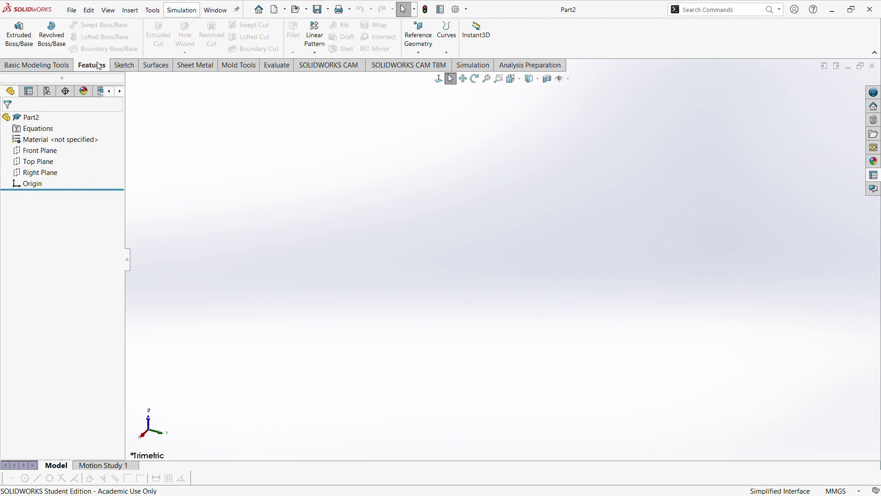
left_click(121, 65)
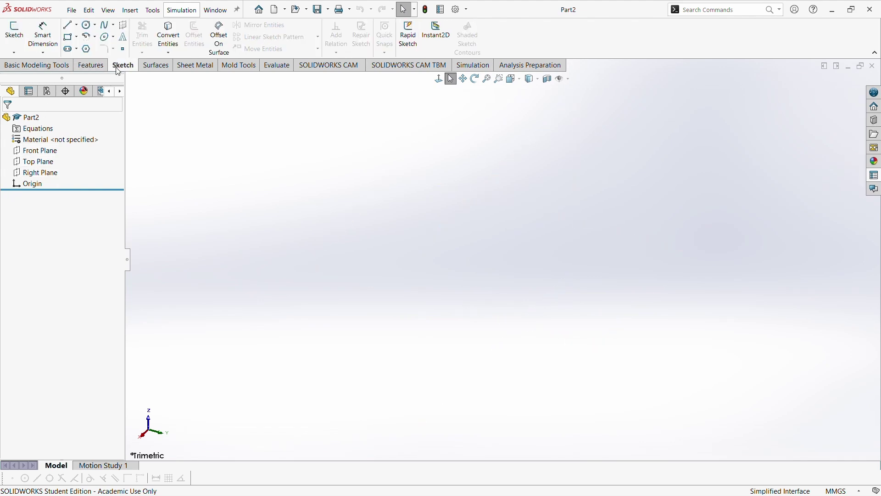
left_click(14, 31)
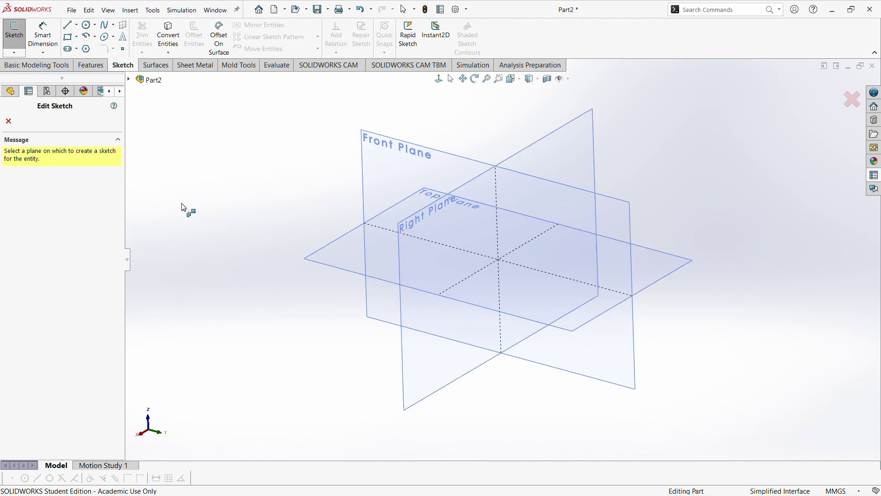
left_click(8, 122)
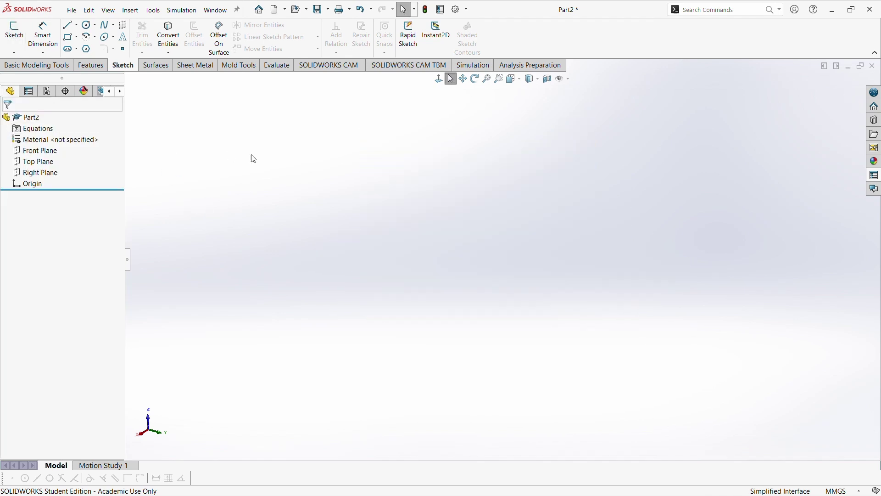
Step: Start a new sketch on the Front Plane
left_click(43, 152)
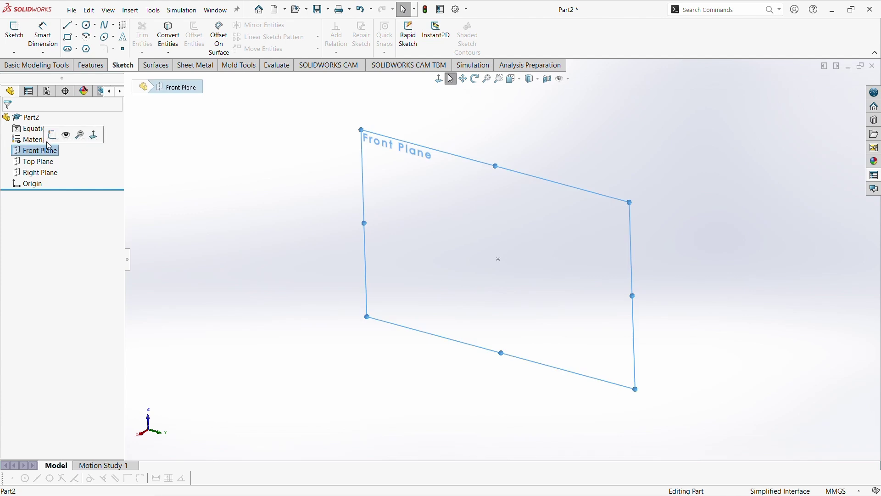
left_click(52, 136)
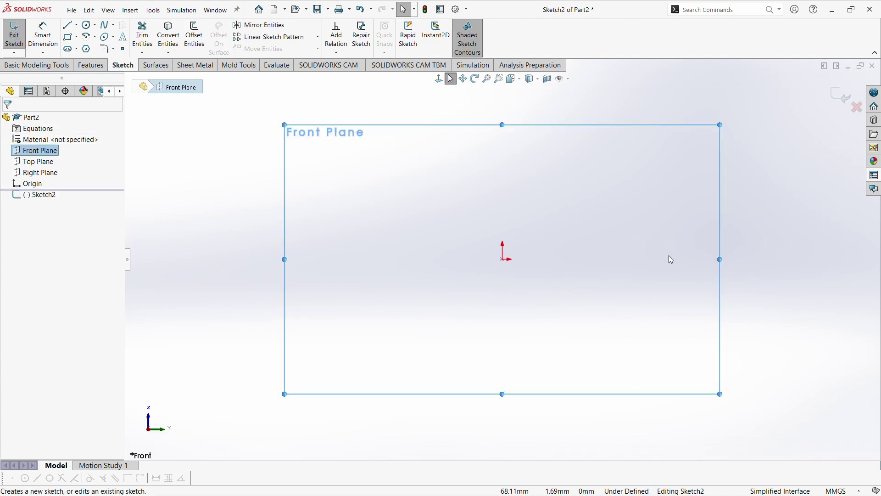
scroll(611, 251, "down", 2)
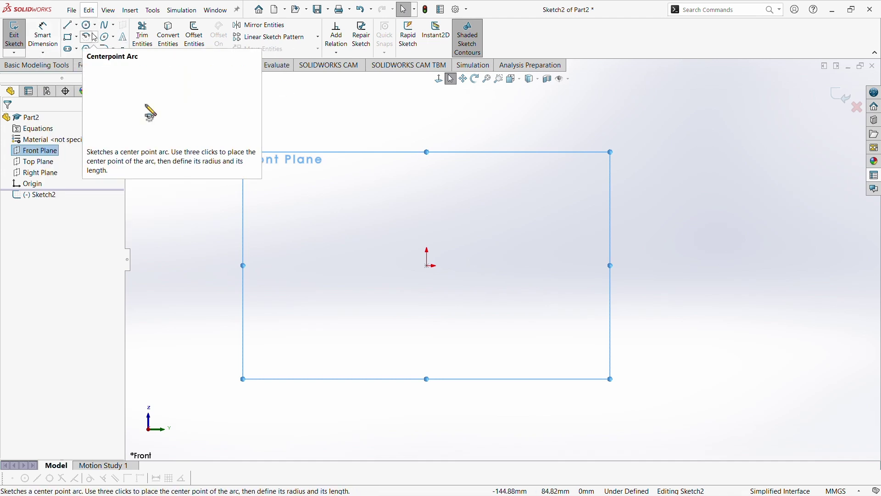
Step: Sketch a horizontal line about 131 mm long starting at the origin
left_click(73, 31)
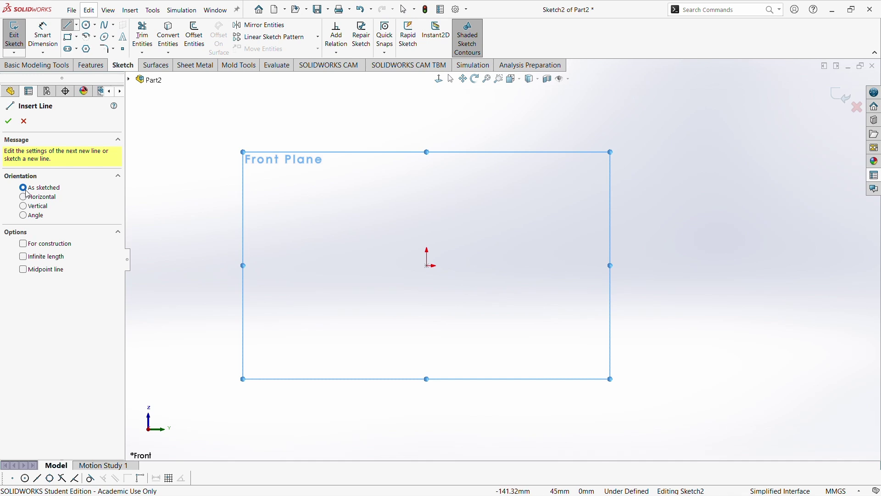
left_click(427, 265)
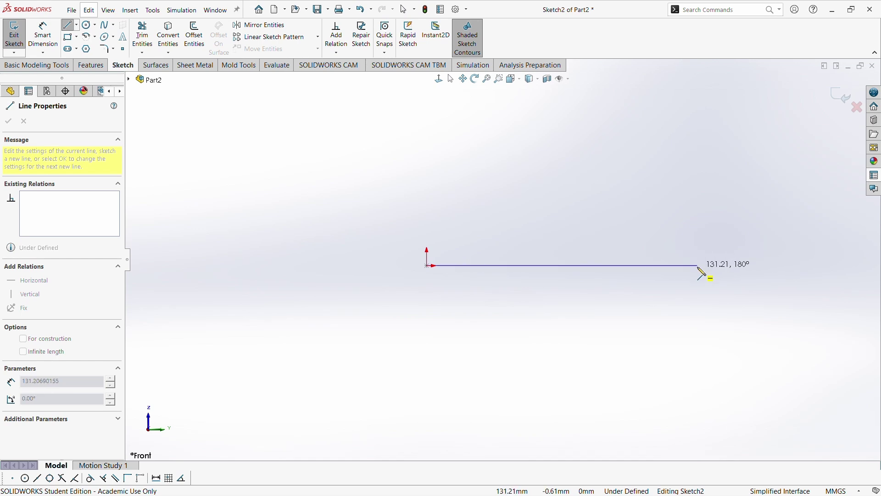
left_click(698, 265)
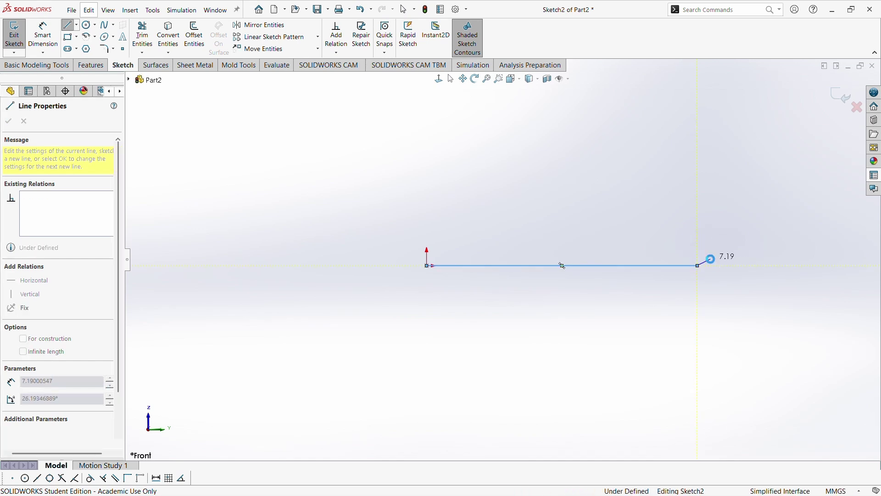
key("Escape")
Step: Examine the horizontal line's relations, length and angle in its properties
left_click(665, 264)
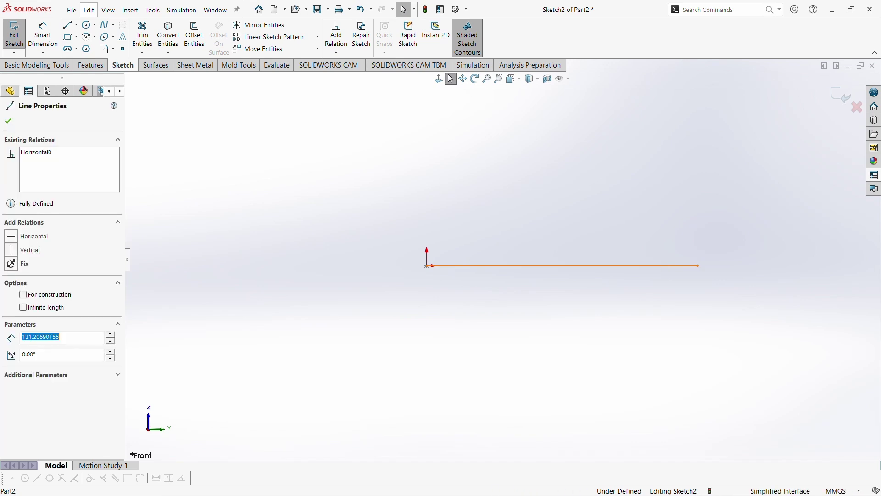
left_click(562, 236)
left_click(570, 266)
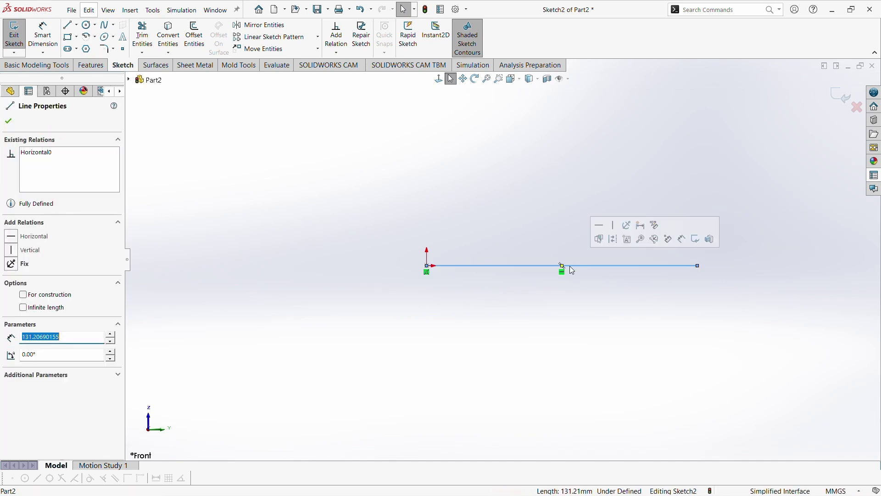
left_click(530, 223)
left_click(542, 265)
left_click(530, 234)
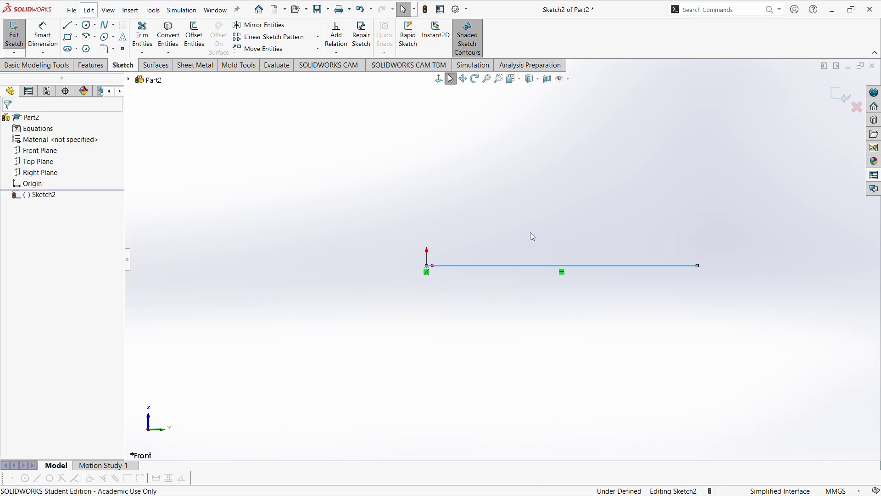
left_click(505, 264)
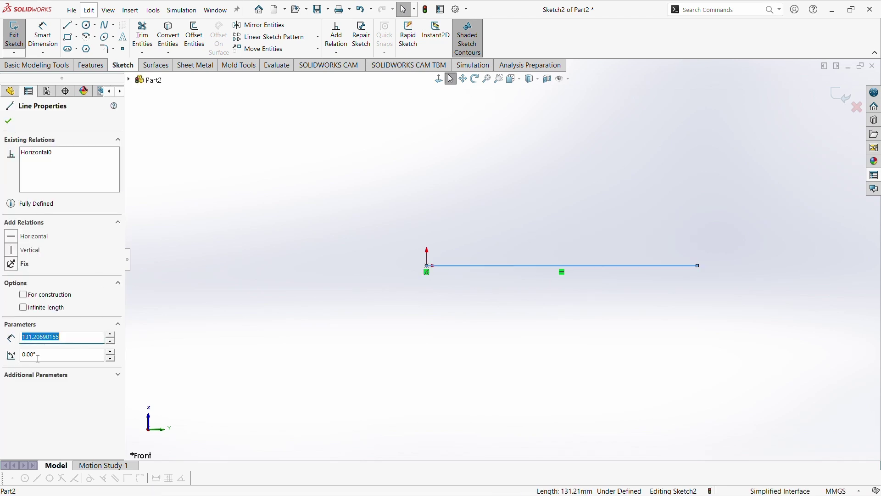
left_click(174, 324)
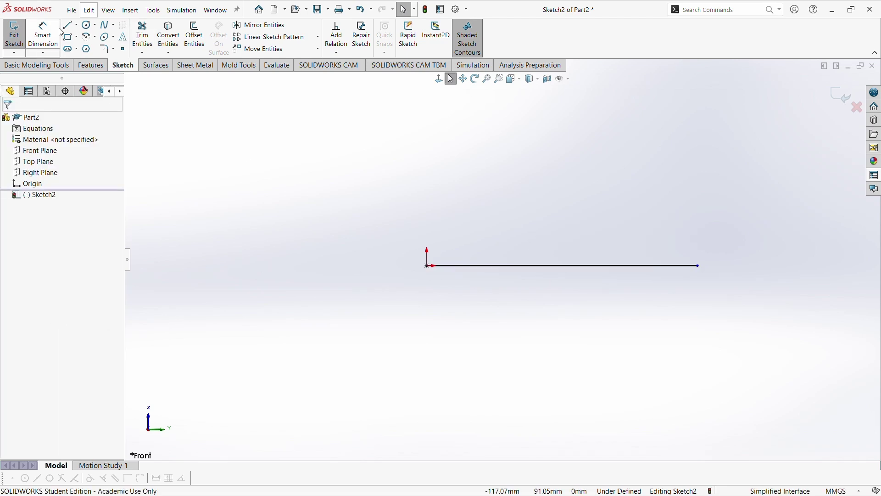
Step: Dimension the horizontal line's length with Smart Dimension and set it to 10 mm
left_click(50, 39)
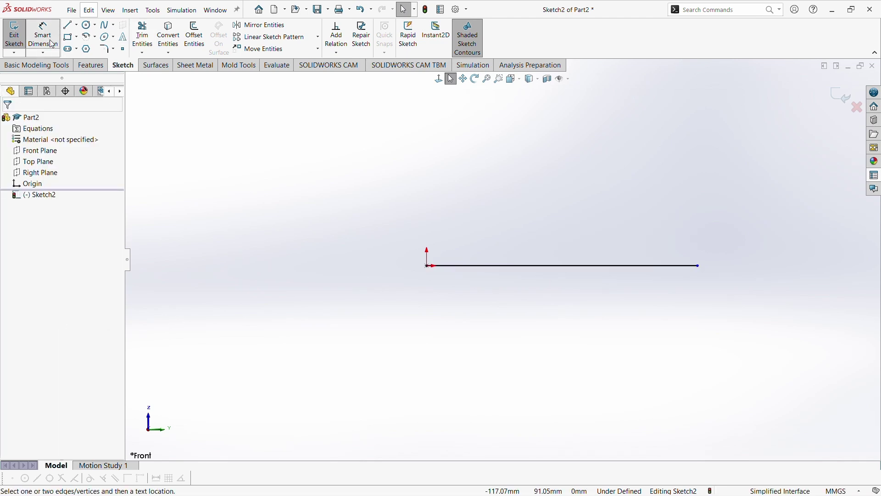
left_click(515, 269)
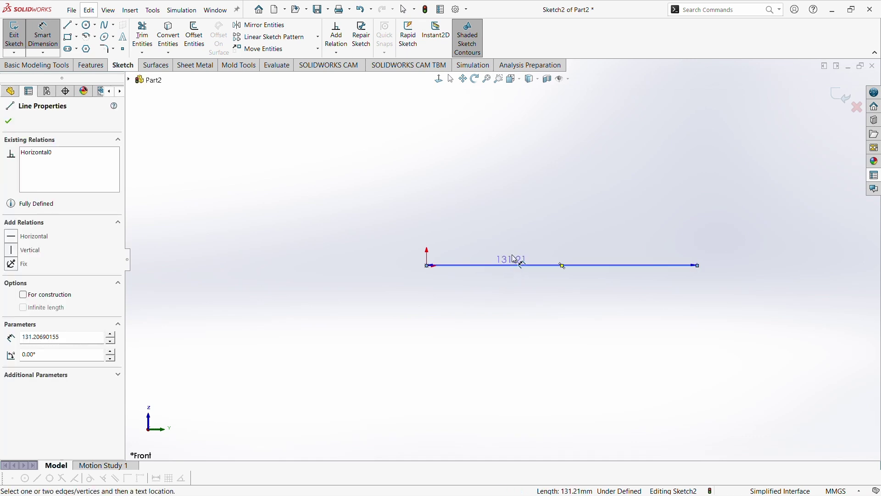
left_click(517, 228)
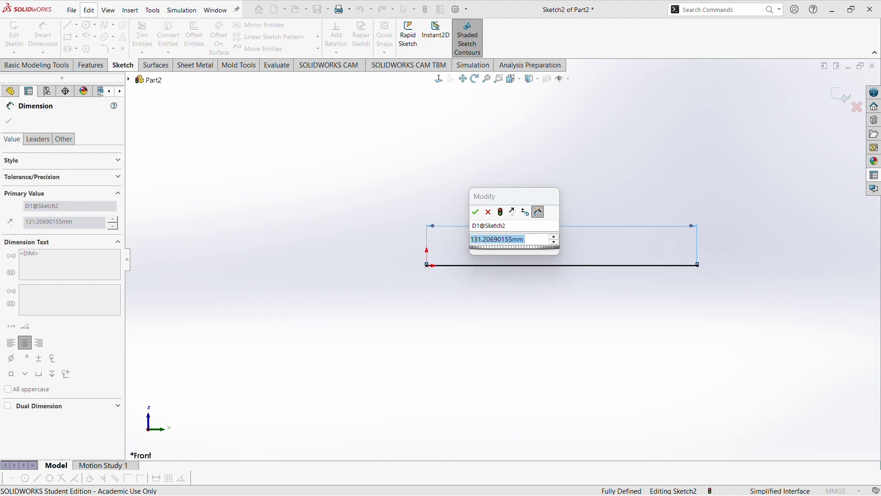
type("2")
key("BackSpace")
type("100")
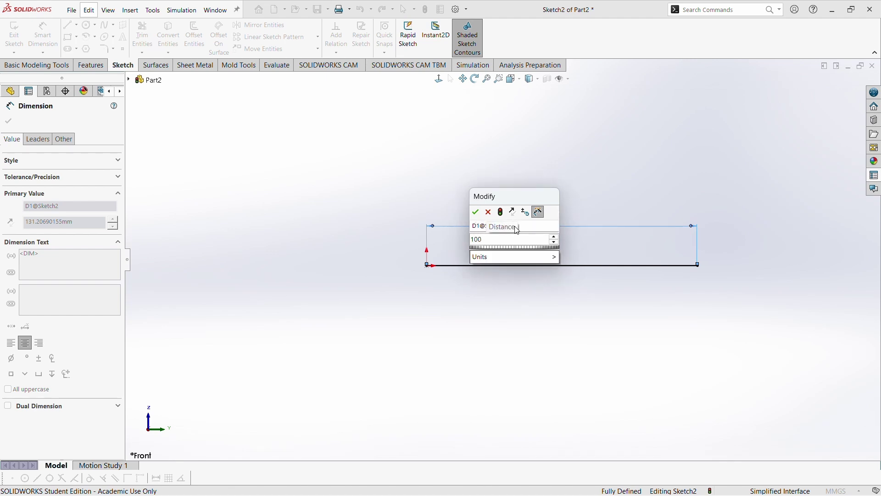
key("BackSpace")
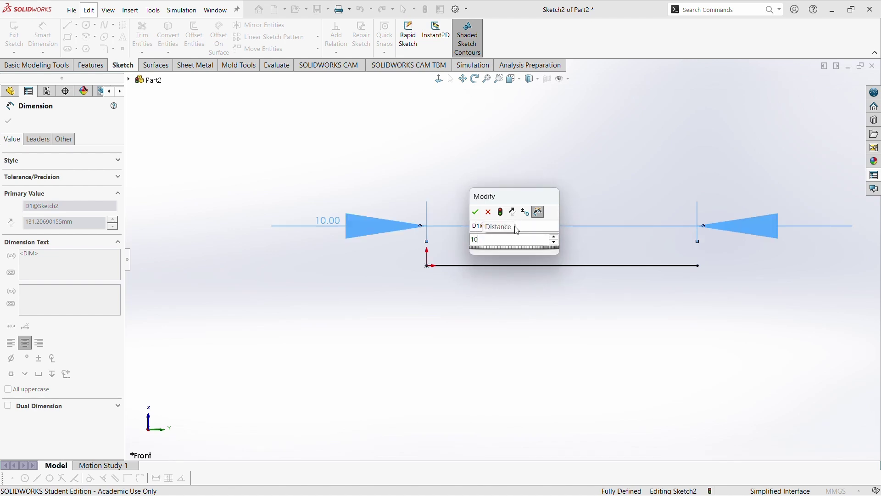
key("Return")
left_click(574, 152)
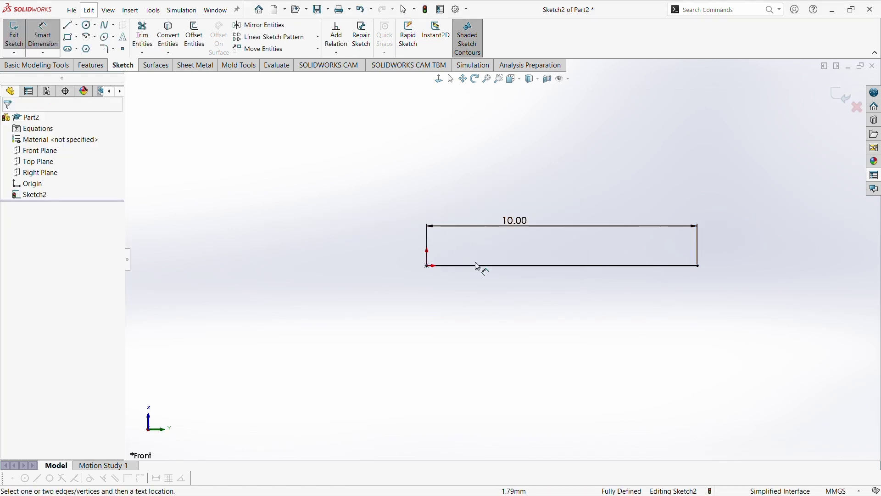
Step: Sketch a closed inverted triangle with its lower corner on the horizontal line, a slanted right side about 4.72 mm long and a horizontal top edge
left_click(69, 25)
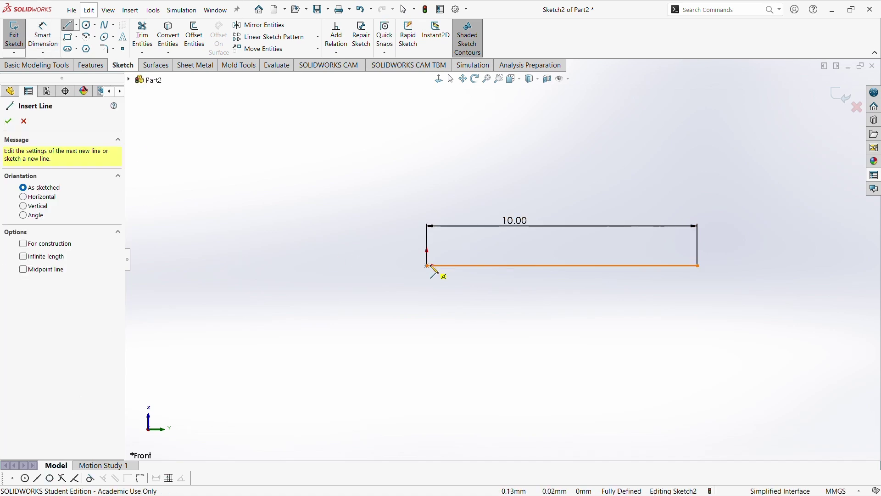
left_click(518, 266)
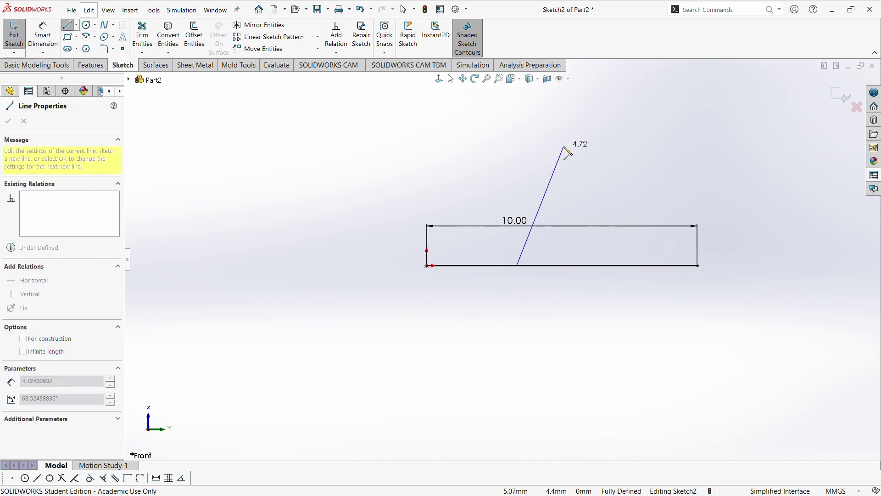
left_click(564, 146)
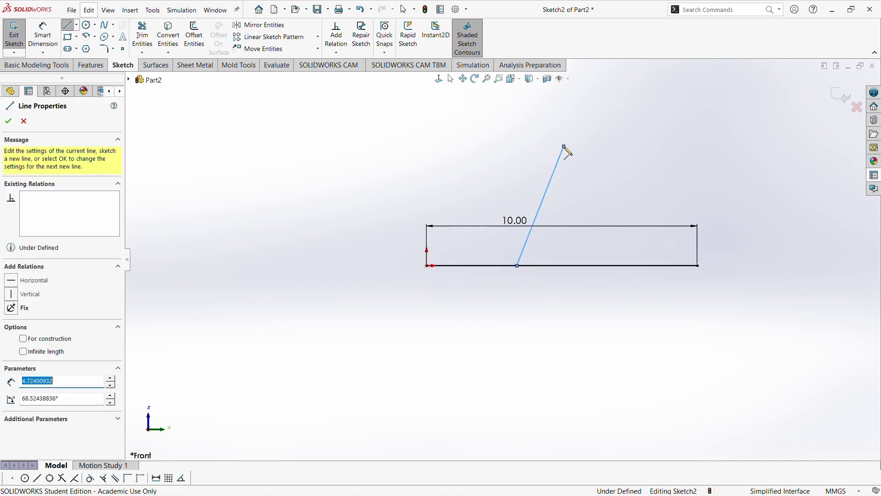
left_click(403, 146)
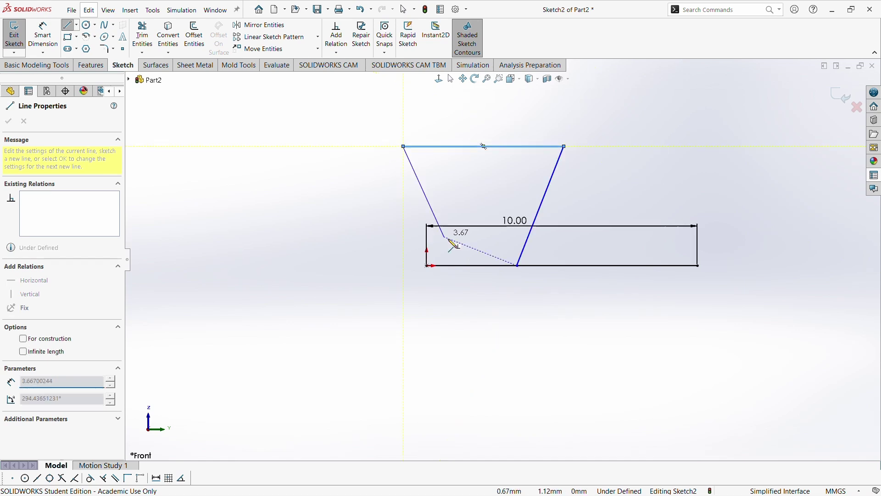
left_click(518, 266)
key("Escape")
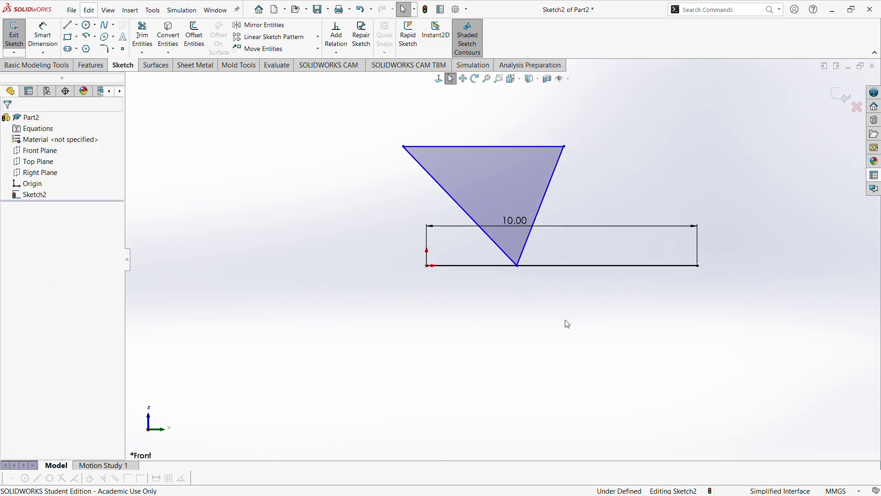
Step: Dimension the angle between the triangle's slanted right side and the horizontal base line with Smart Dimension and set it to 50 degrees
scroll(594, 223, "down", 5)
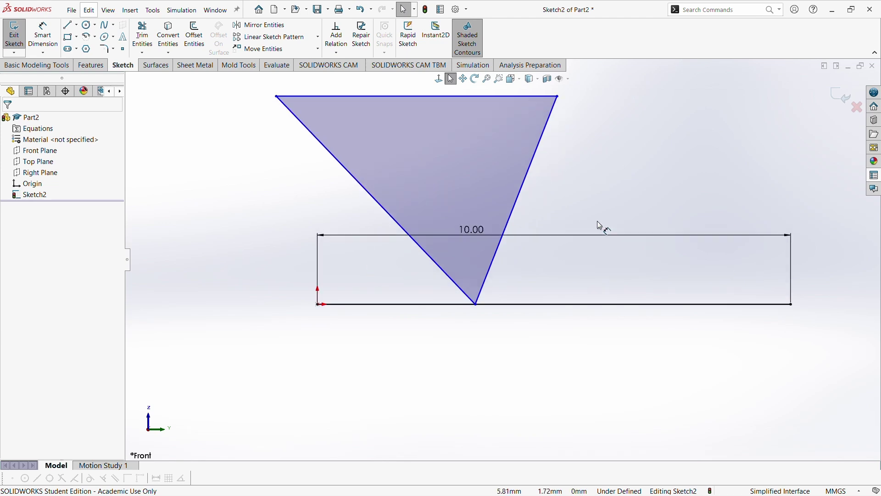
scroll(539, 296, "up", 5)
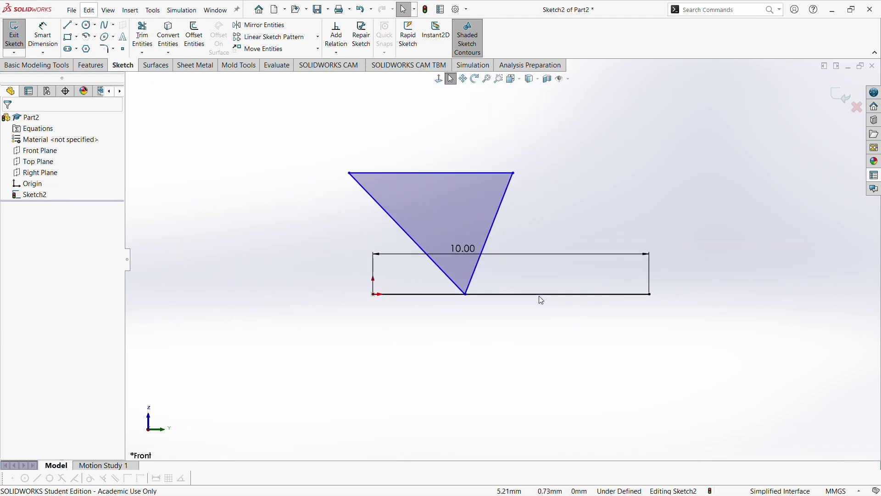
scroll(539, 296, "down", 3)
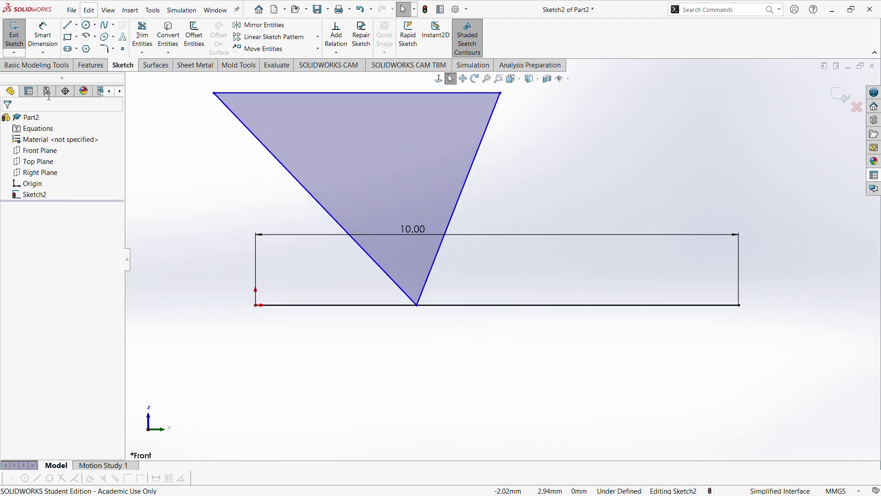
left_click(46, 43)
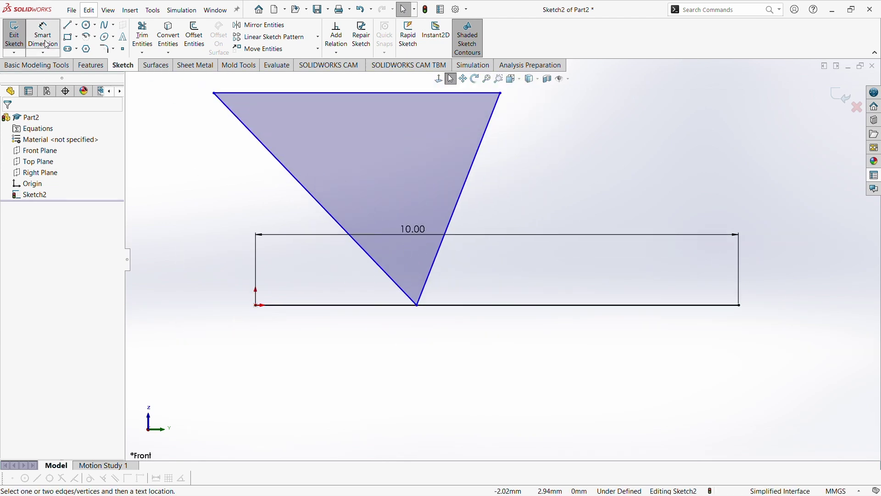
left_click(433, 276)
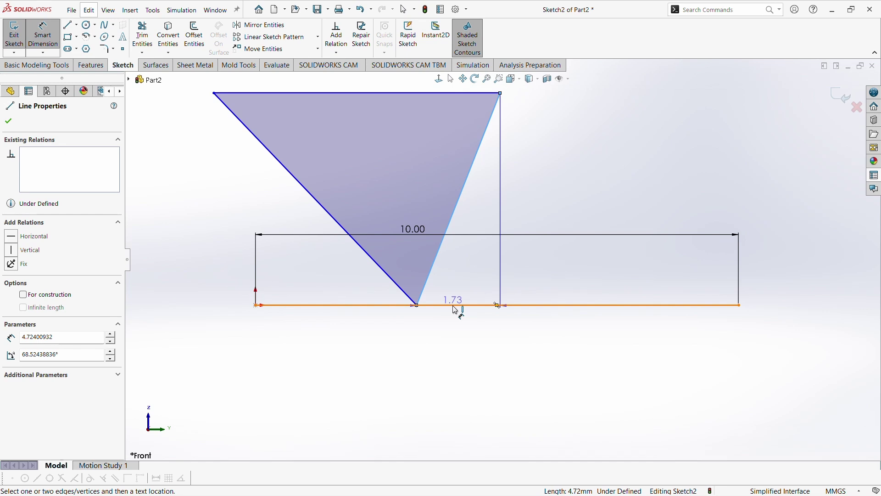
left_click(456, 306)
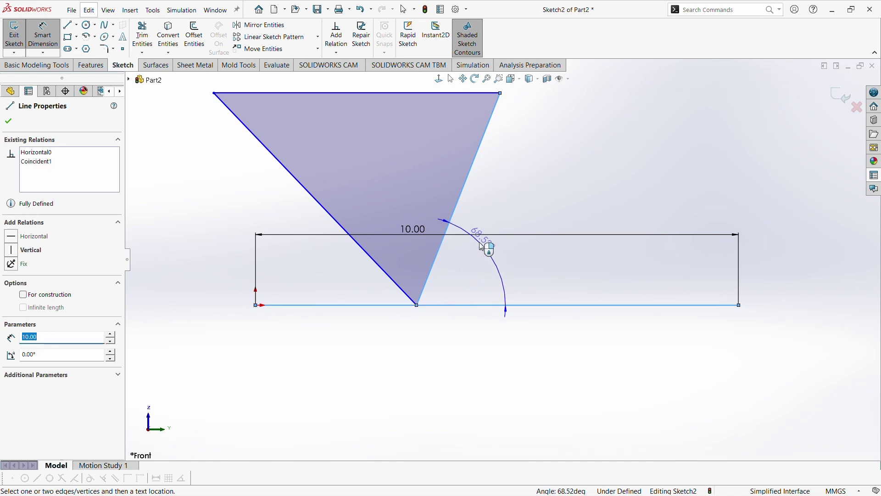
left_click(514, 224)
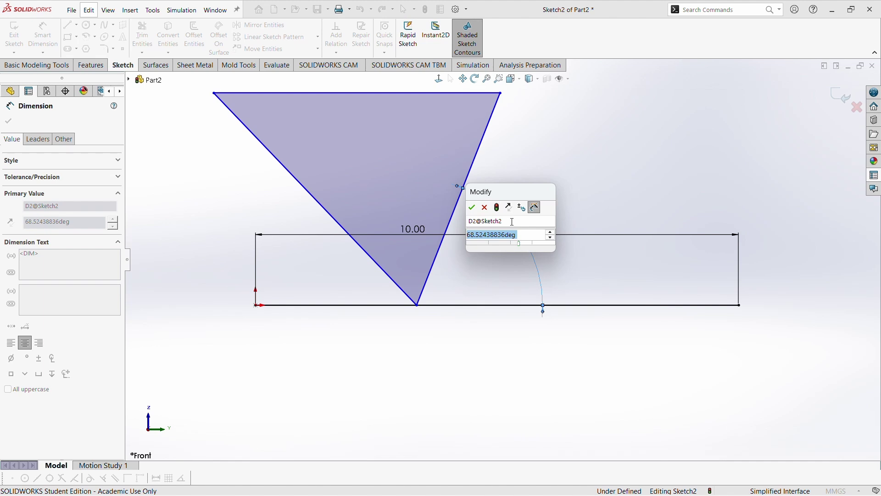
type("50")
key("Return")
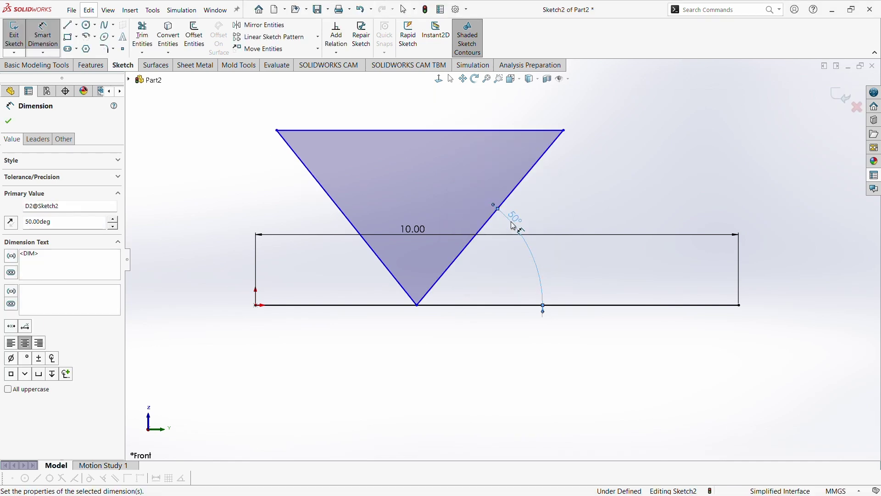
Step: Try to dimension the angle between the triangle's top edge and its slanted right side
left_click(516, 131)
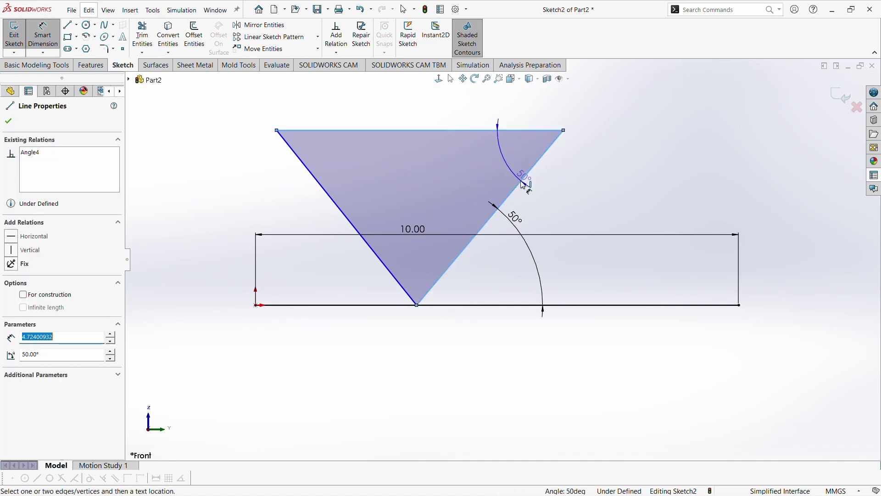
left_click(498, 173)
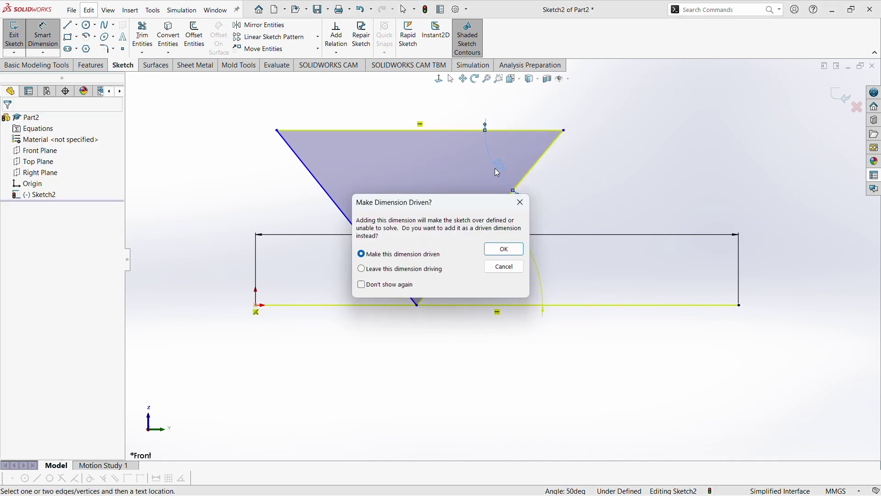
left_click(520, 202)
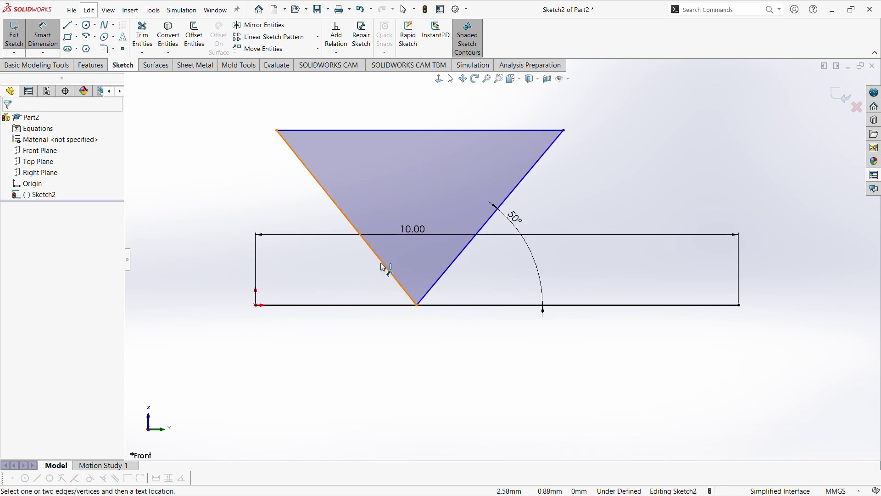
left_click(400, 284)
left_click(442, 281)
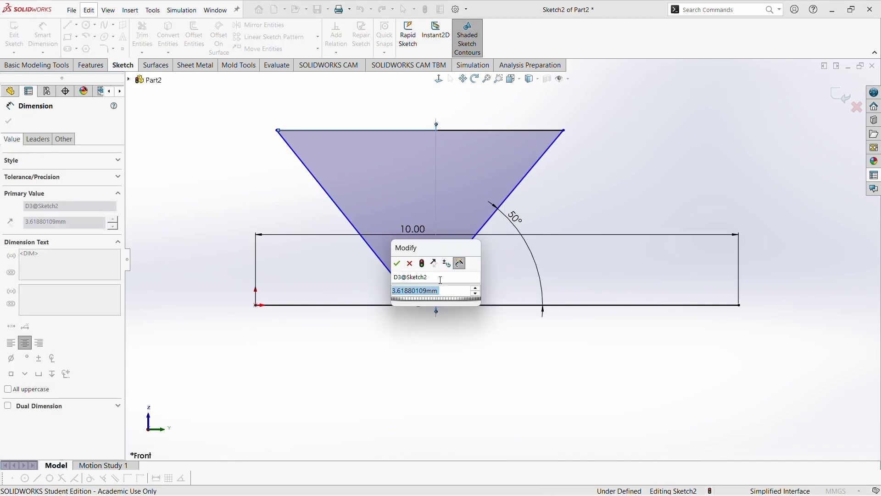
left_click(415, 266)
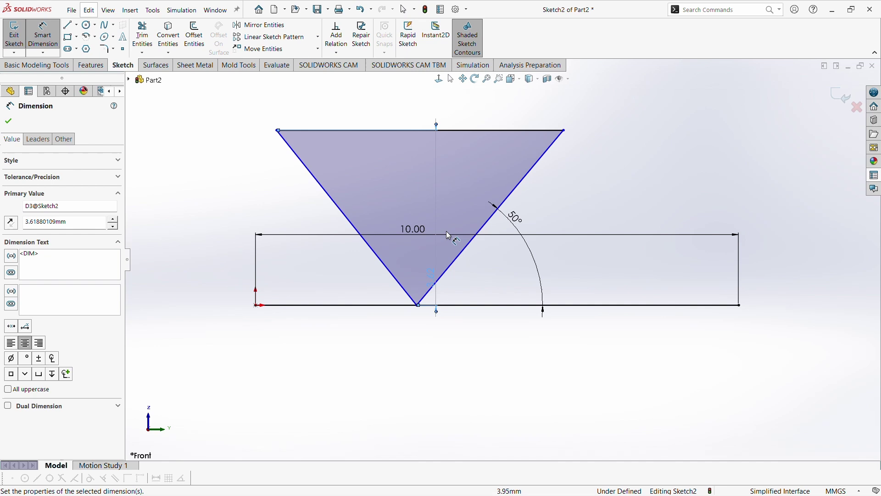
Step: Dimension the angle between the triangle's two slanted sides at its lower corner and set it to 90 degrees
left_click(366, 246)
left_click(447, 274)
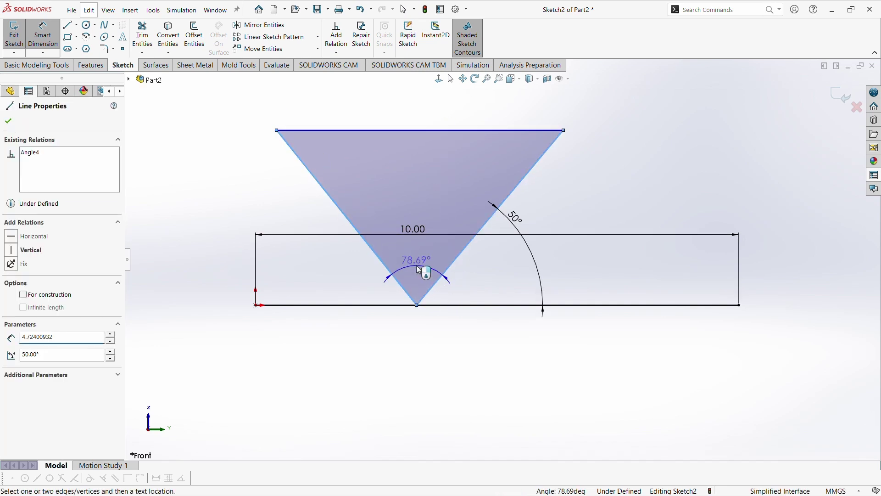
left_click(419, 271)
type("90")
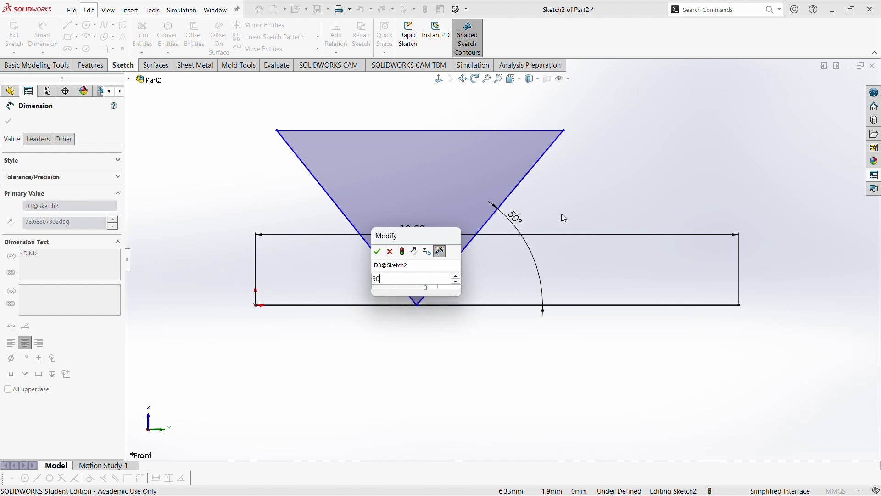
key("Return")
left_click(701, 167)
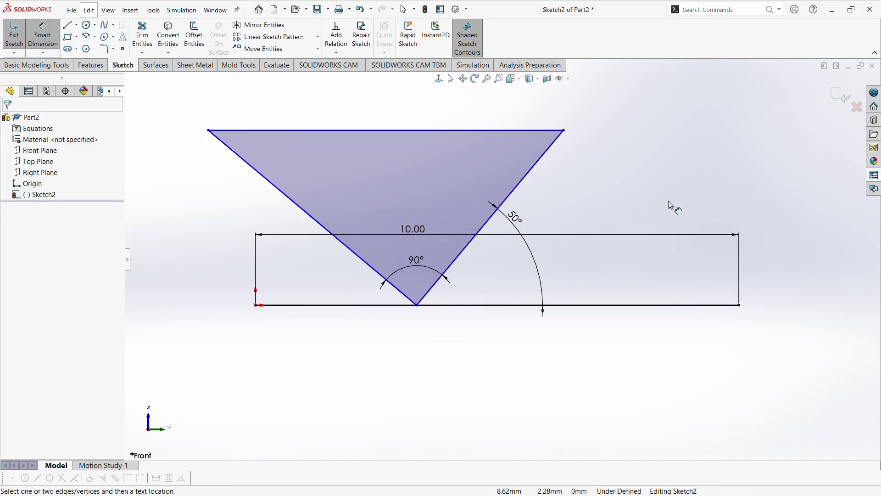
Step: Sketch a horizontal centerline about 7.93 mm long in the empty area below the base line
scroll(505, 262, "up", 3)
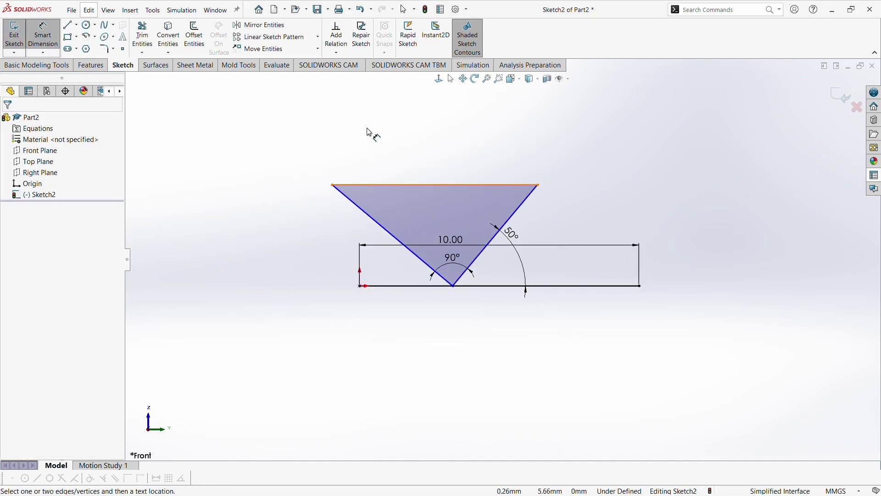
left_click(76, 24)
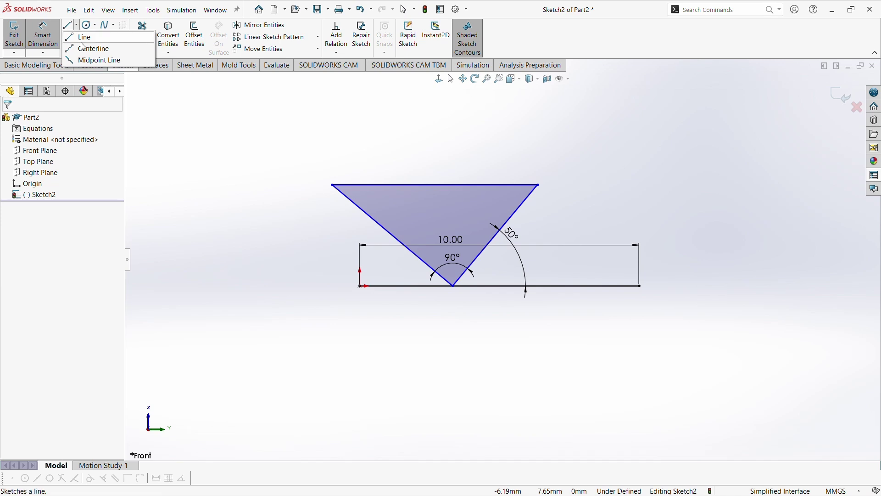
left_click(85, 49)
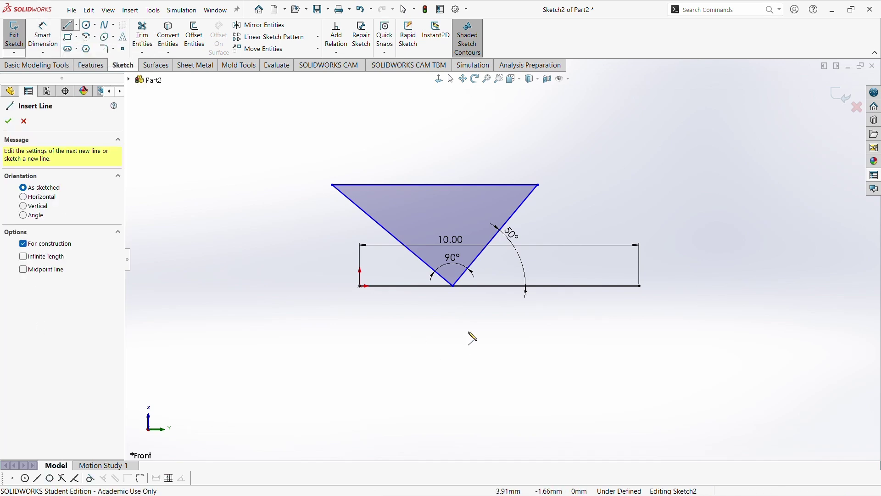
left_click(461, 368)
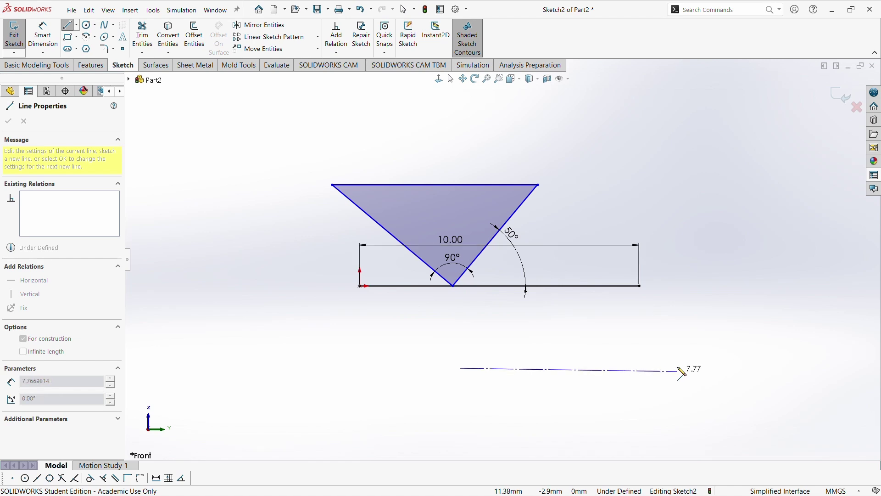
left_click(684, 370)
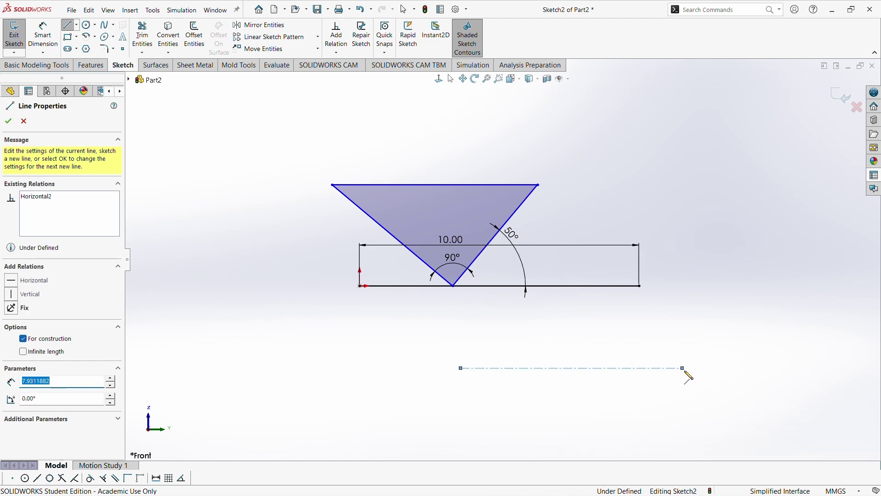
key("Escape")
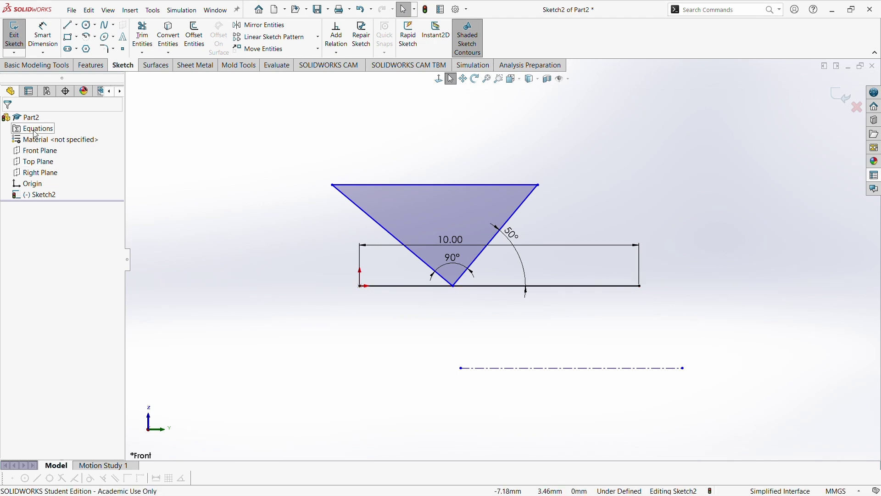
Step: Sketch a midpoint line centred on the centerline's left endpoint, about 6.27 mm long and rising to the right at about 19.6 degrees
left_click(77, 26)
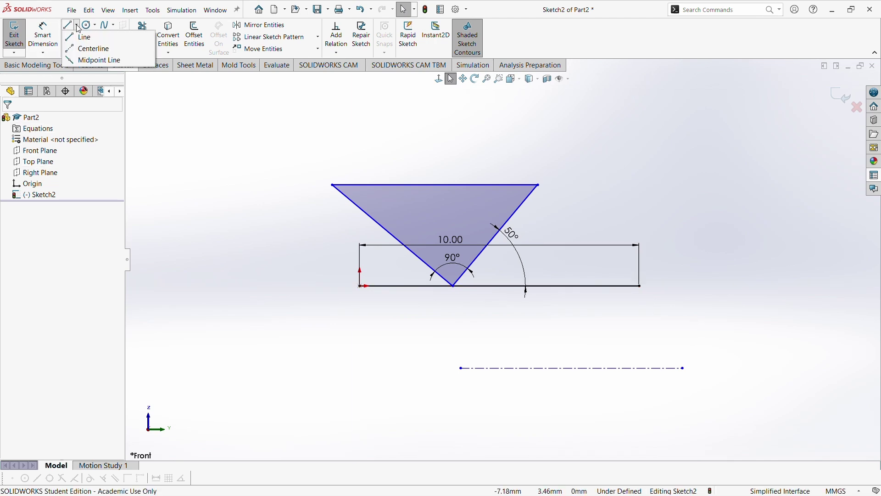
left_click(89, 58)
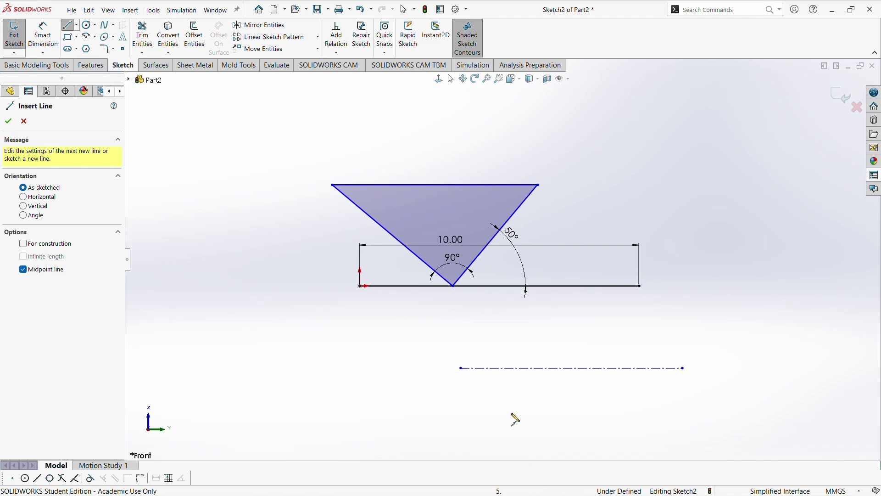
left_click(462, 368)
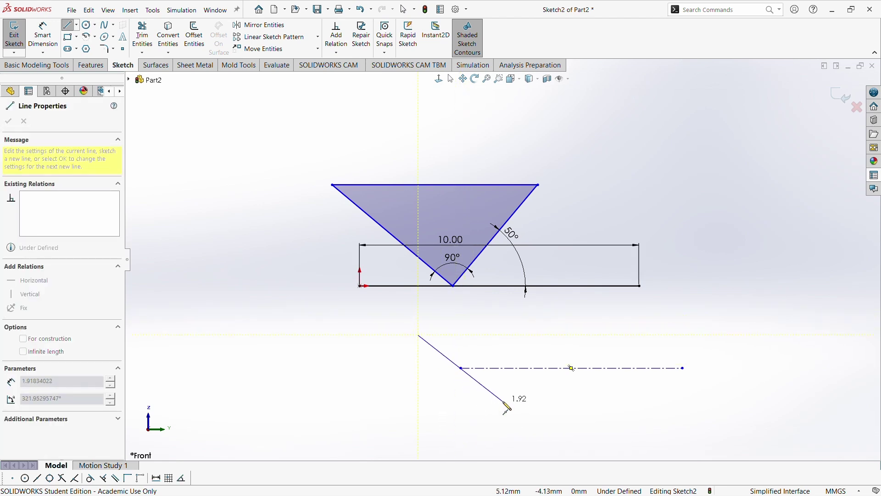
left_click(544, 338)
key("Escape")
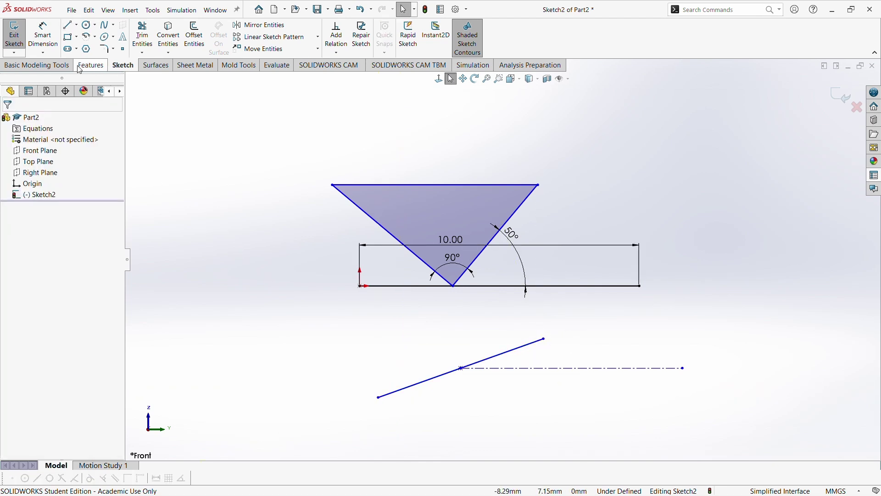
Step: Dimension the angle between the midpoint line and the centerline and set it to 29 degrees
left_click(58, 47)
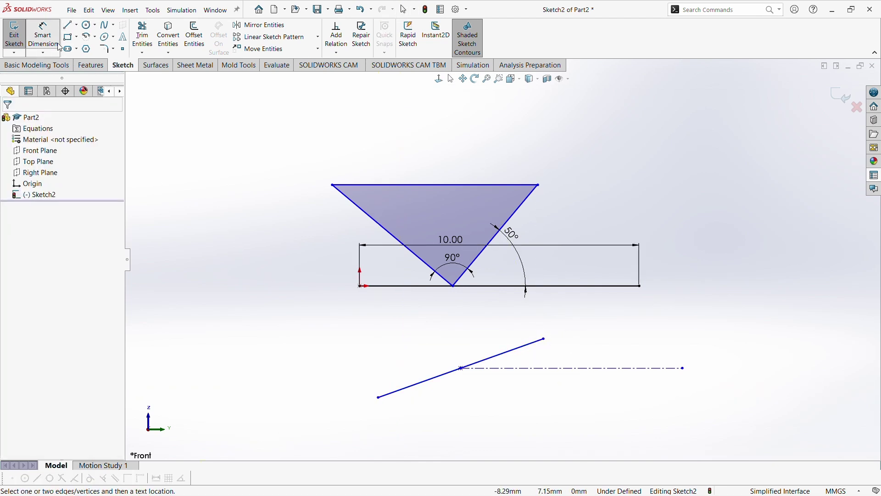
left_click(508, 358)
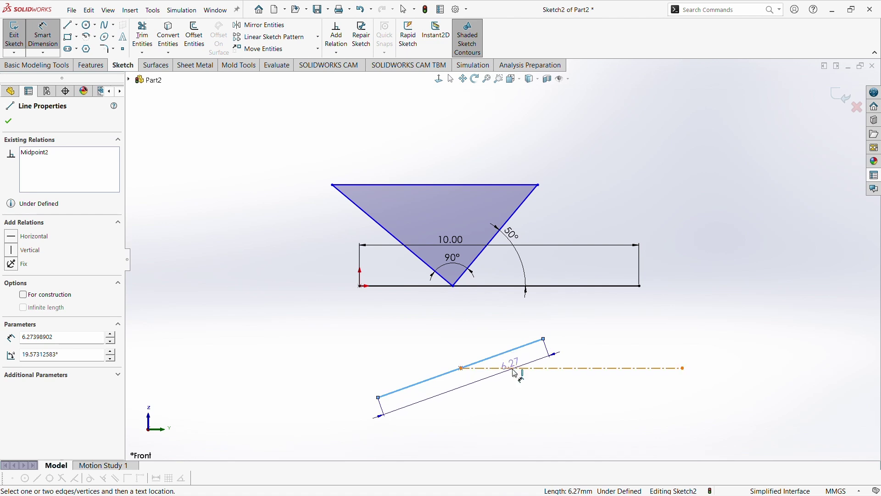
left_click(526, 365)
left_click(528, 363)
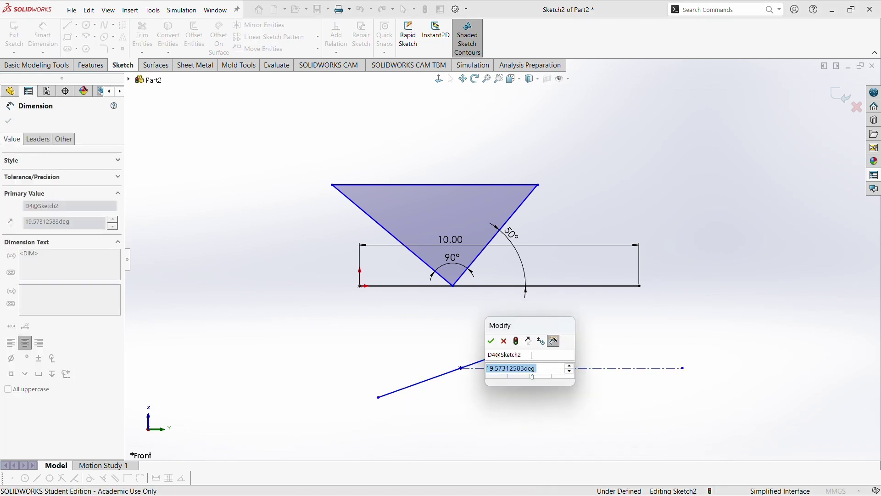
type("29")
key("Return")
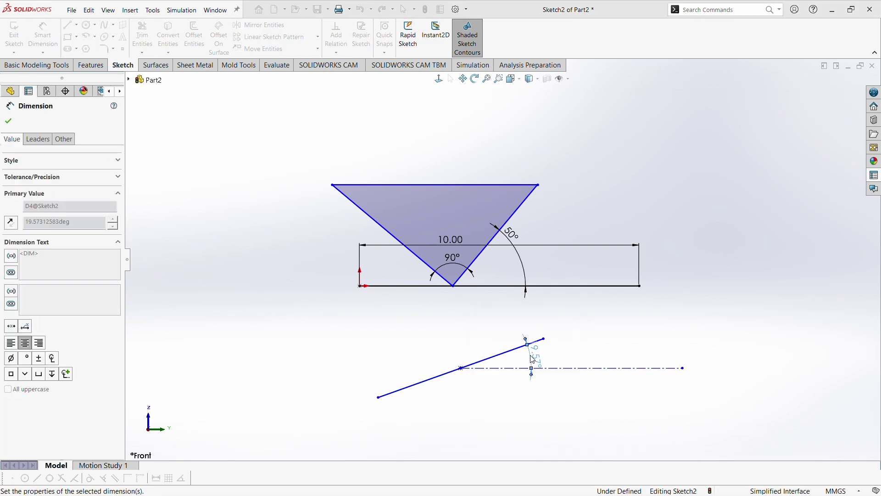
left_click(554, 343)
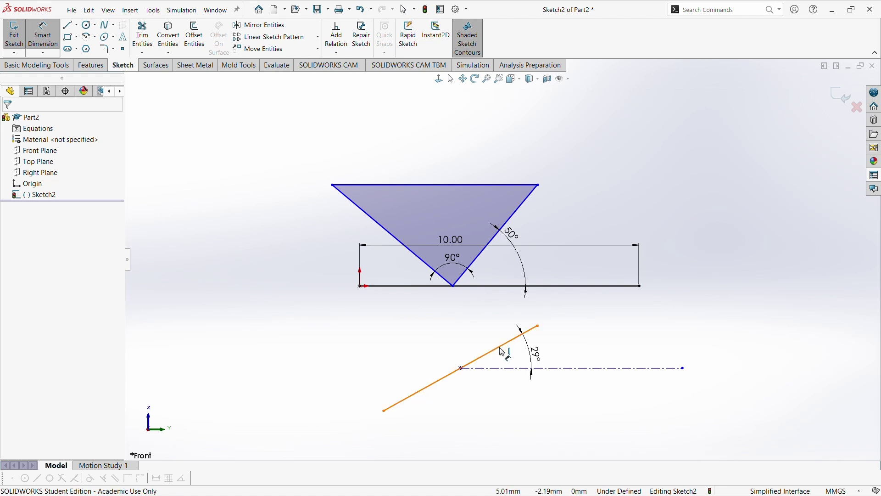
Step: Dimension the full length of the slanted midpoint line and set it to 10 mm
left_click(447, 376)
left_click(452, 355)
type("1")
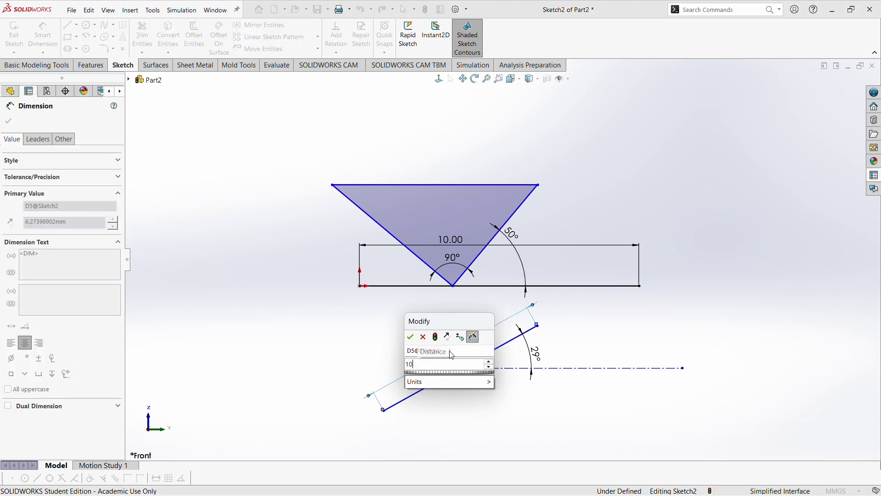
type("0")
key("Return")
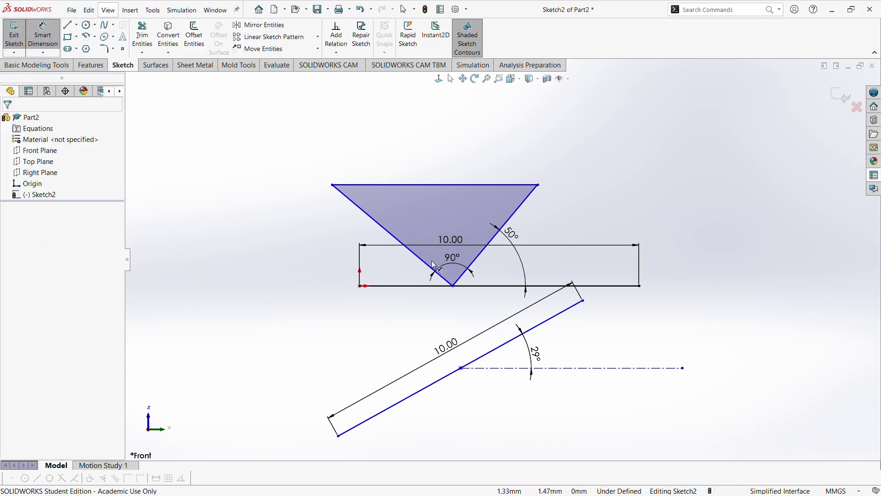
Step: Check the distances from the slanted midpoint line's midpoint to each of its two endpoints without placing a dimension
left_click(462, 369)
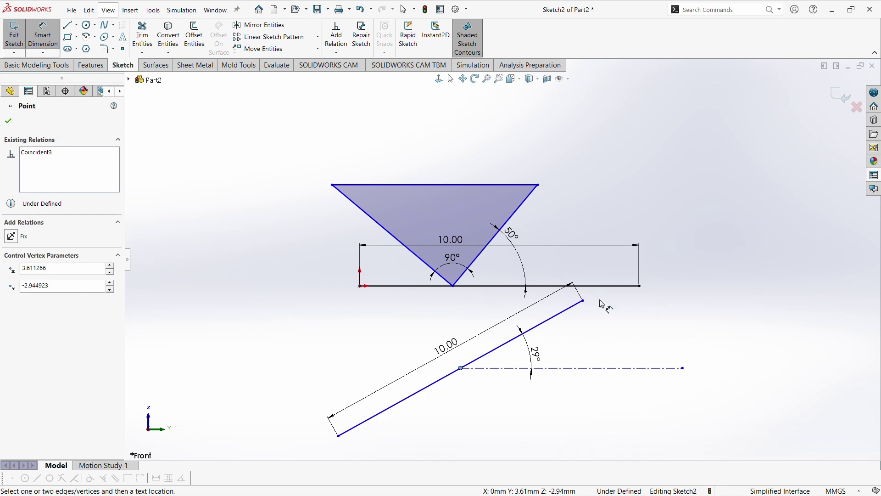
left_click(584, 302)
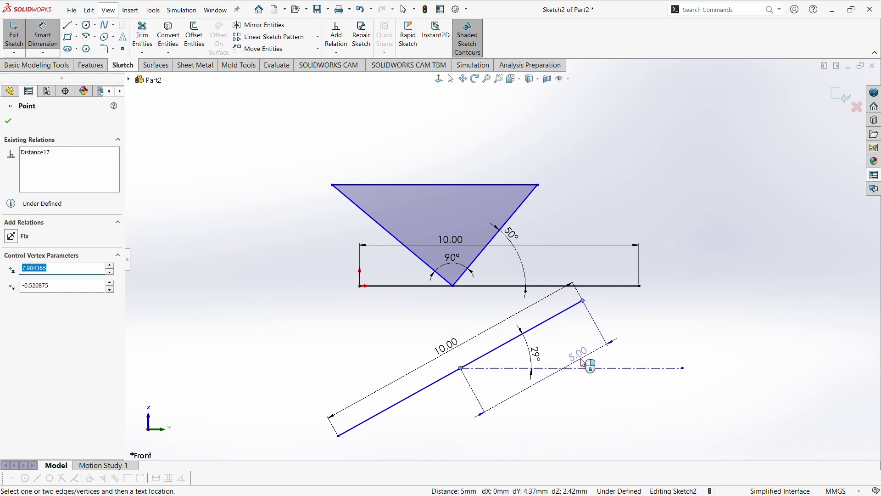
key("Escape")
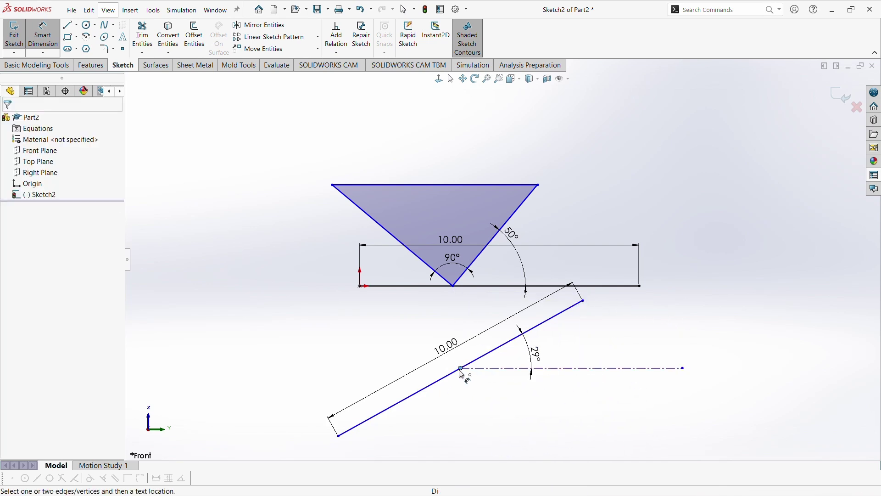
left_click(339, 436)
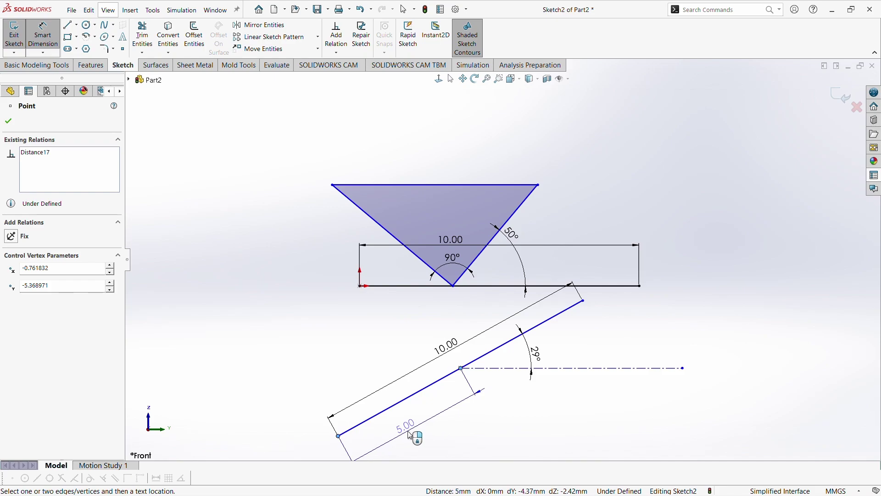
key("Escape")
scroll(739, 348, "up", 2)
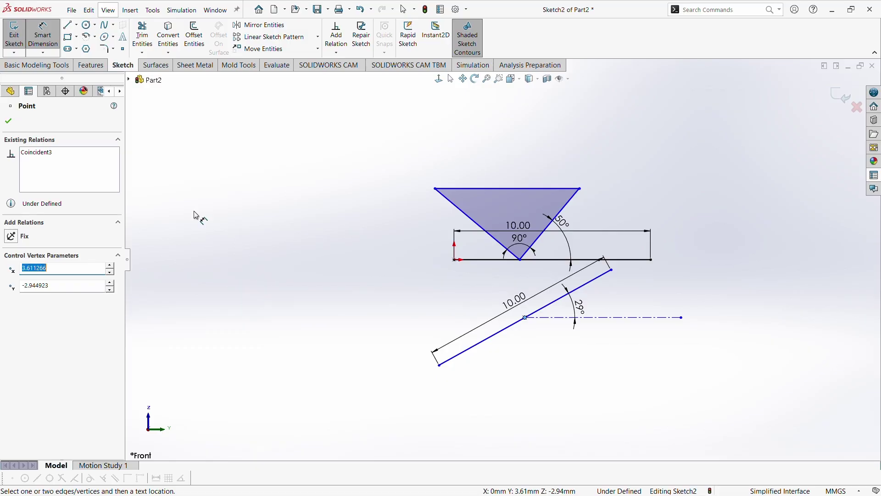
Step: Exit Smart Dimension and delete all lines and dimensions from the sketch
left_click(7, 120)
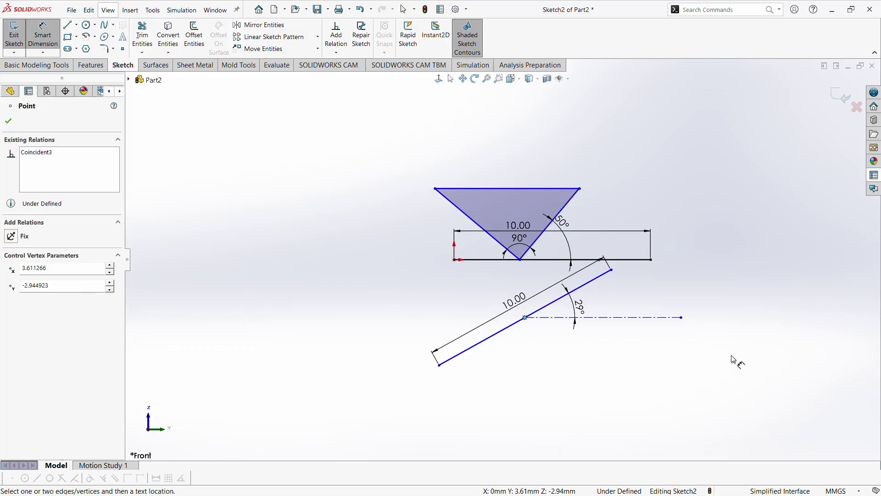
left_click(36, 37)
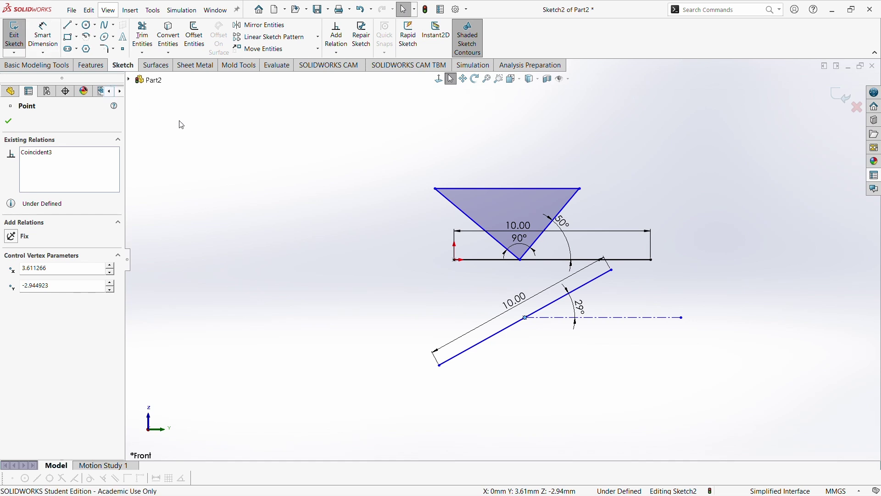
left_click(317, 121)
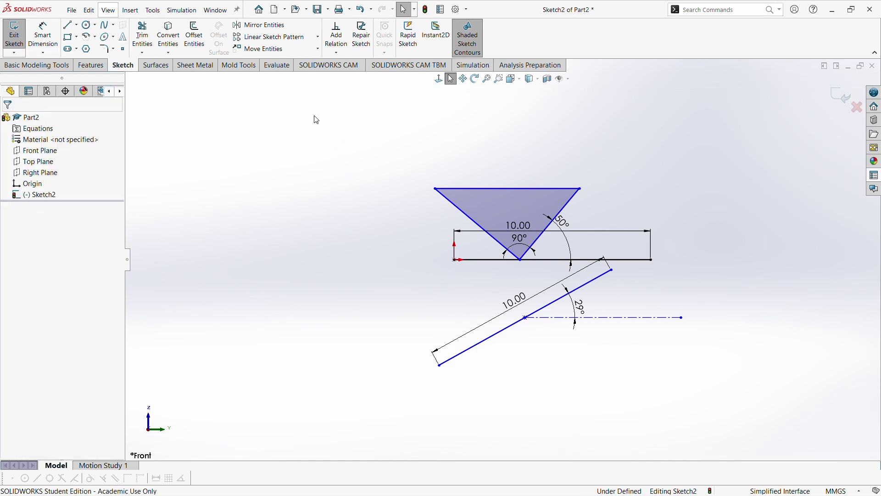
mouse_move(310, 109)
left_mouse_down()
mouse_move(369, 207)
mouse_move(872, 468)
mouse_move(790, 410)
left_mouse_up()
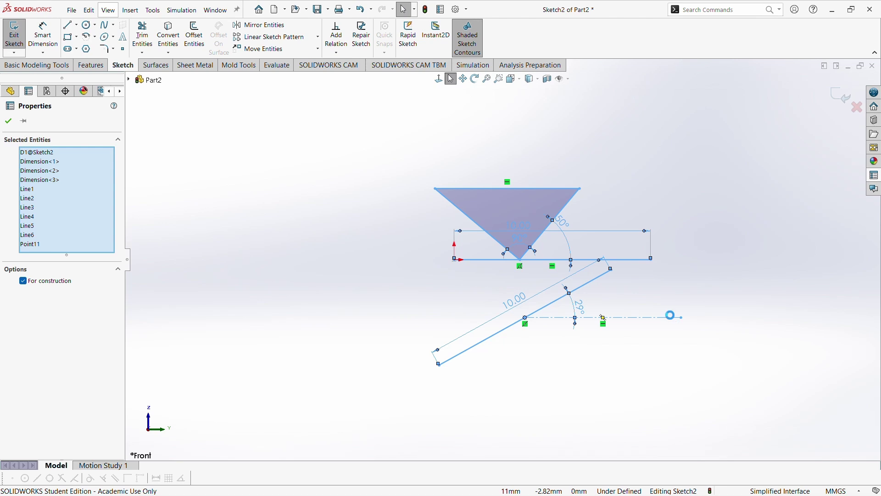
key("Delete")
scroll(557, 241, "up", 2)
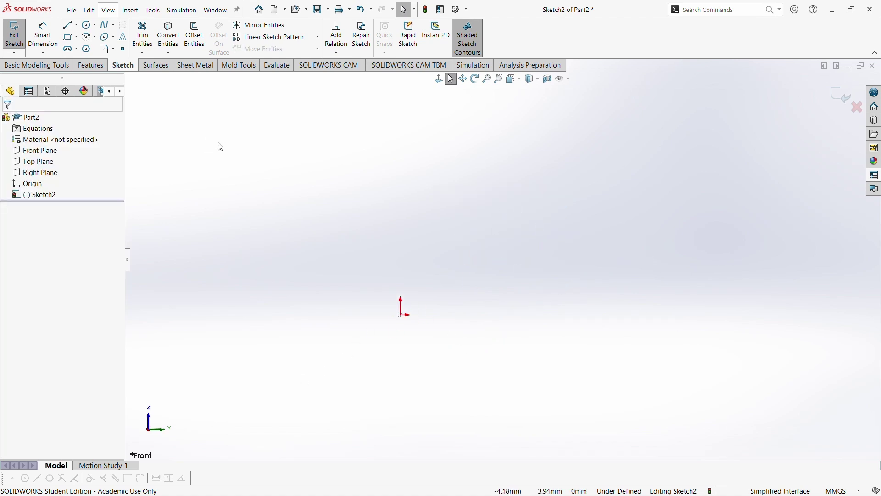
Step: Sketch a corner rectangle starting at the origin and extending up and to the right, about 10.86 mm wide and 3.77 mm high
left_click(79, 37)
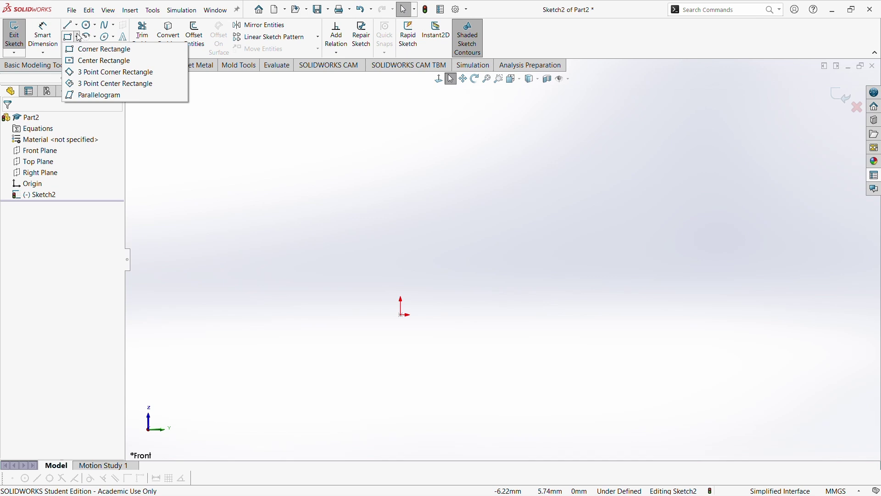
left_click(87, 49)
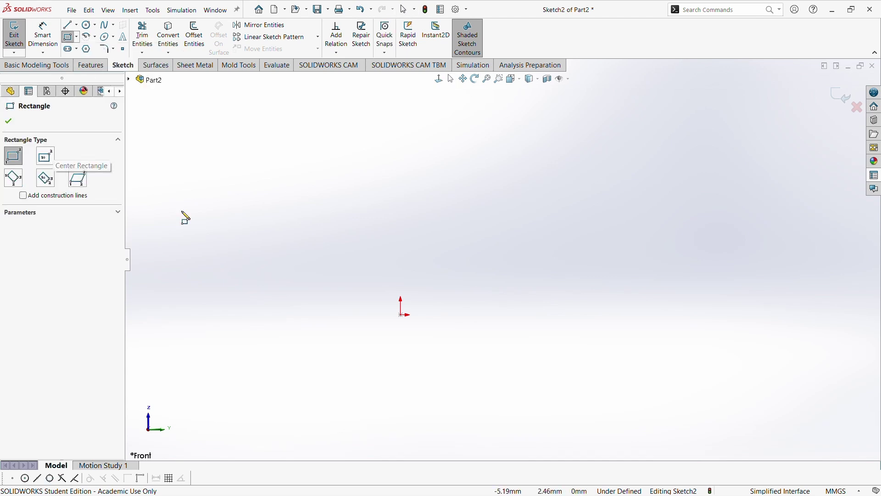
left_click(401, 315)
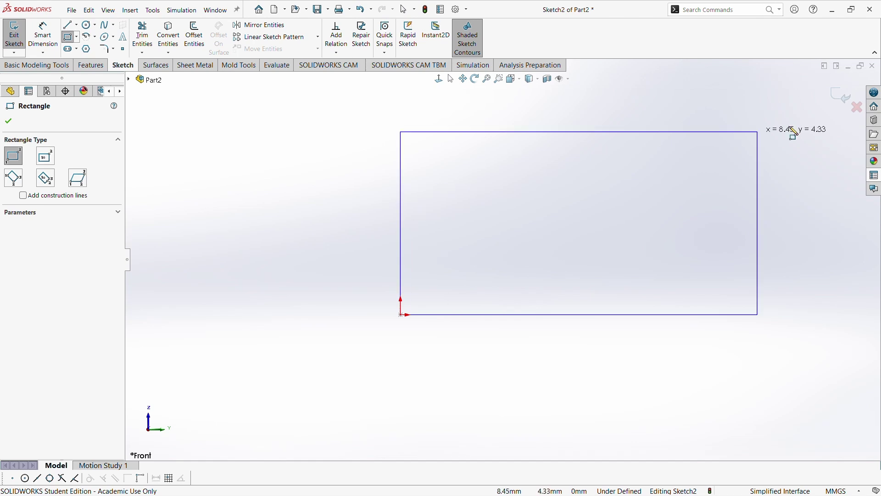
scroll(731, 174, "up", 2)
scroll(730, 174, "up", 1)
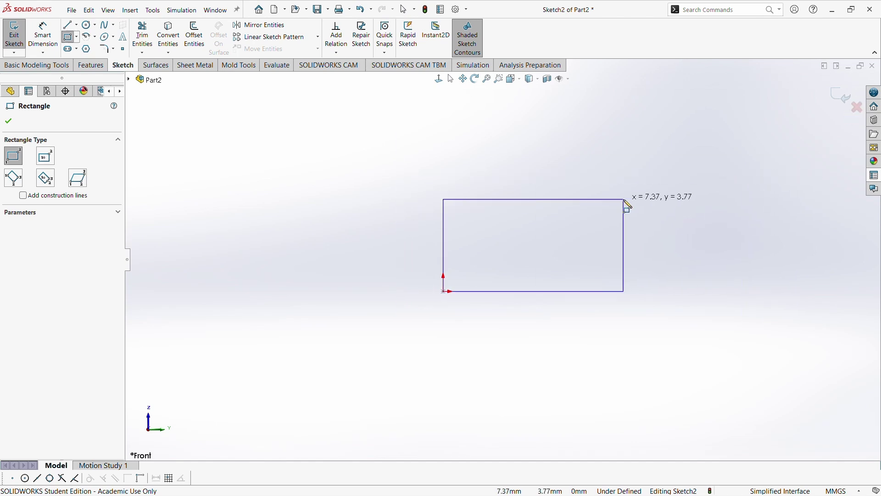
left_click(677, 195)
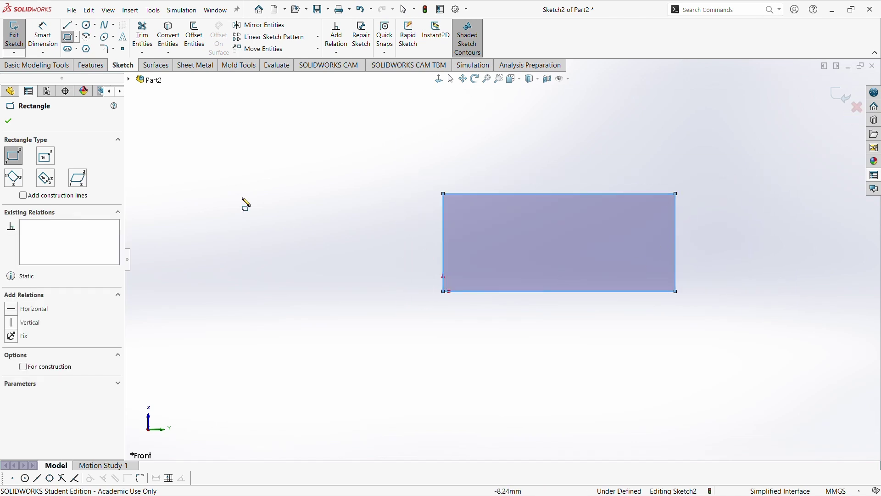
key("Escape")
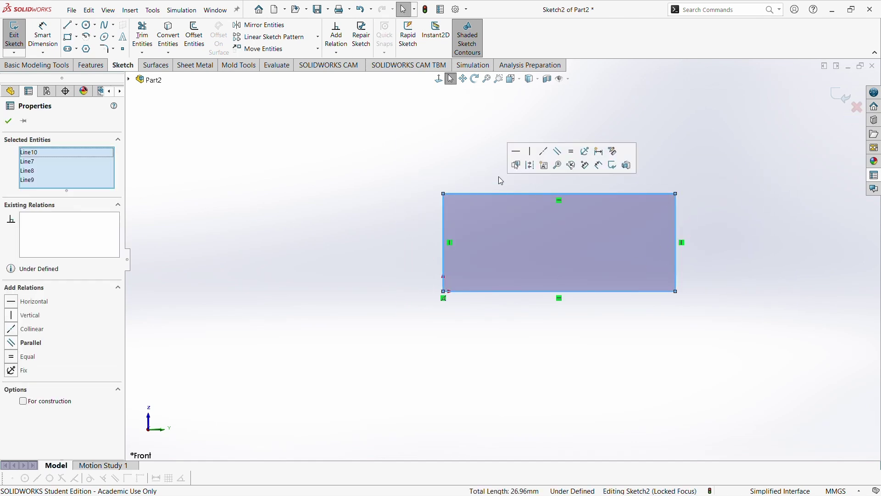
left_click(599, 152)
key("ctrl+z")
left_click(710, 199)
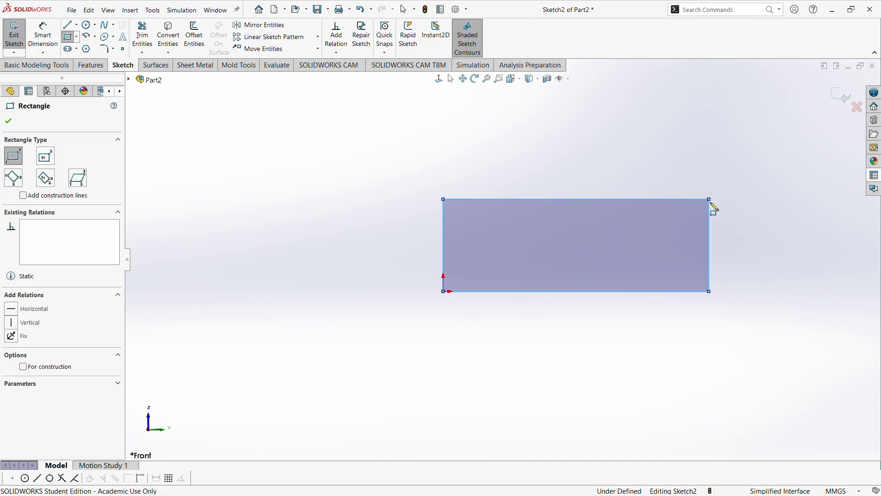
Step: Dimension the rectangle's top edge and set its width to 20 mm
left_click(48, 41)
left_click(557, 201)
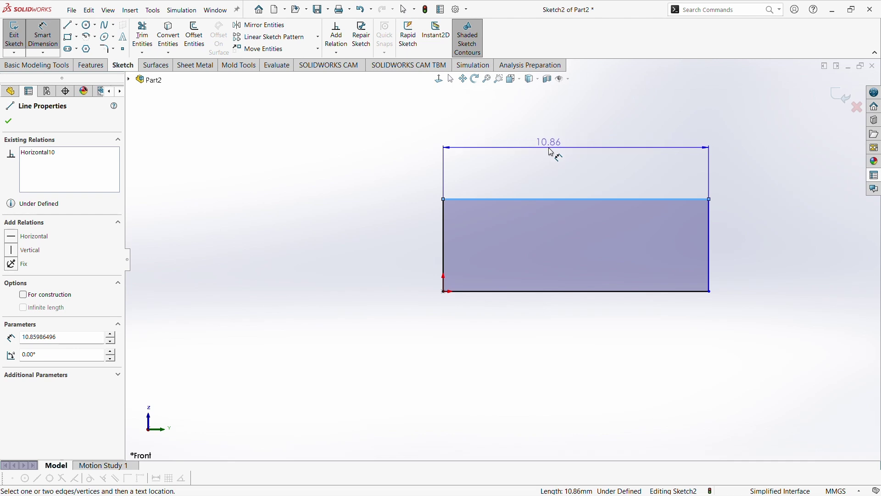
left_click(552, 151)
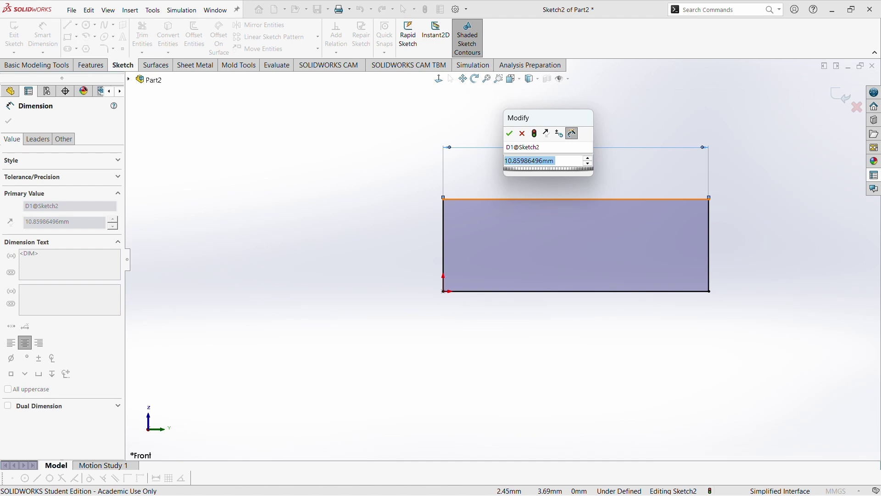
type("20")
key("Return")
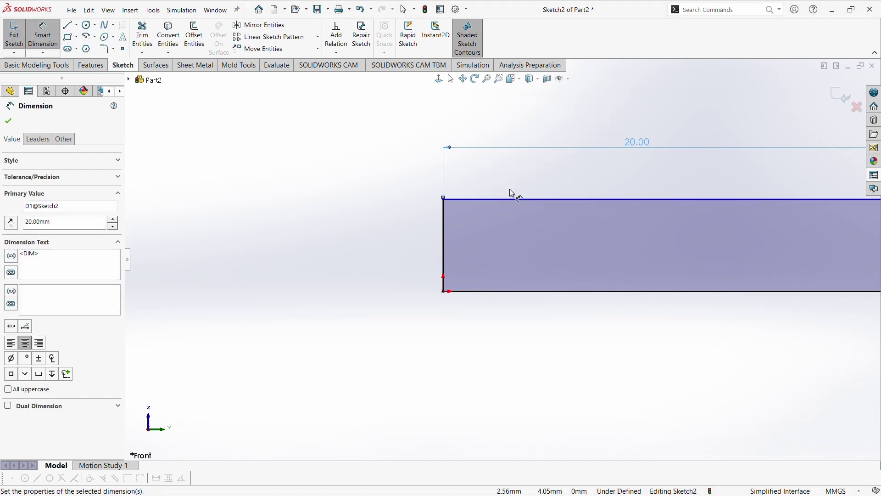
left_click(564, 116)
scroll(638, 237, "up", 5)
scroll(643, 264, "down", 3)
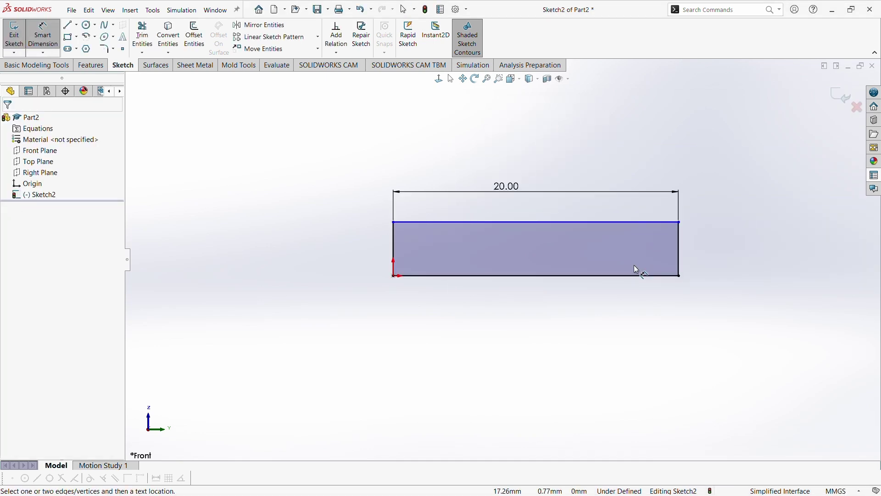
Step: Dimension the rectangle's right edge and set its height to 5 mm
left_click(680, 256)
left_click(701, 251)
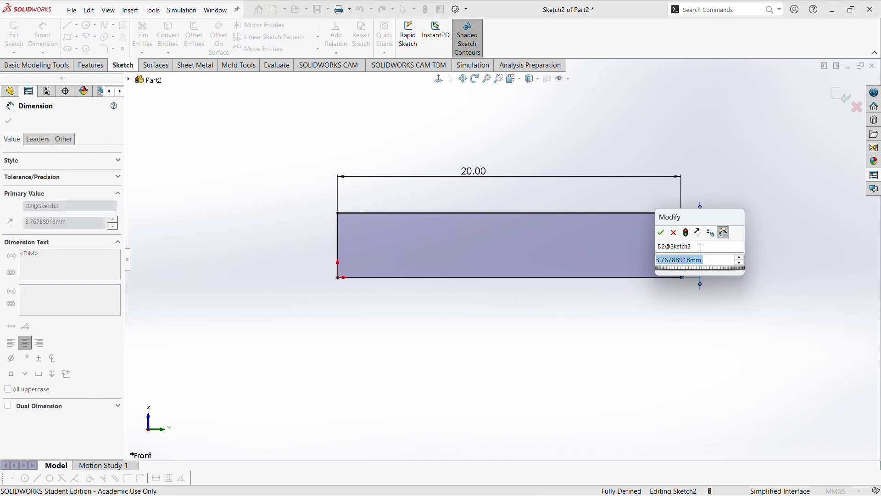
type("5")
key("Return")
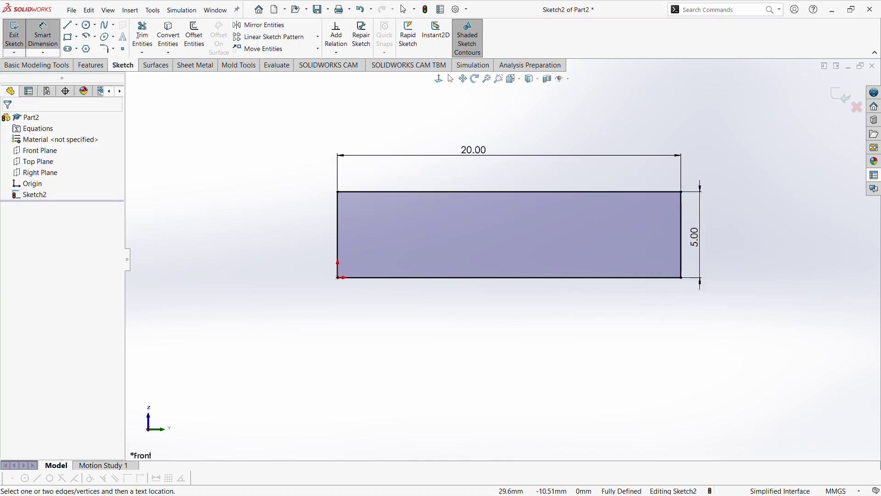
left_click(820, 491)
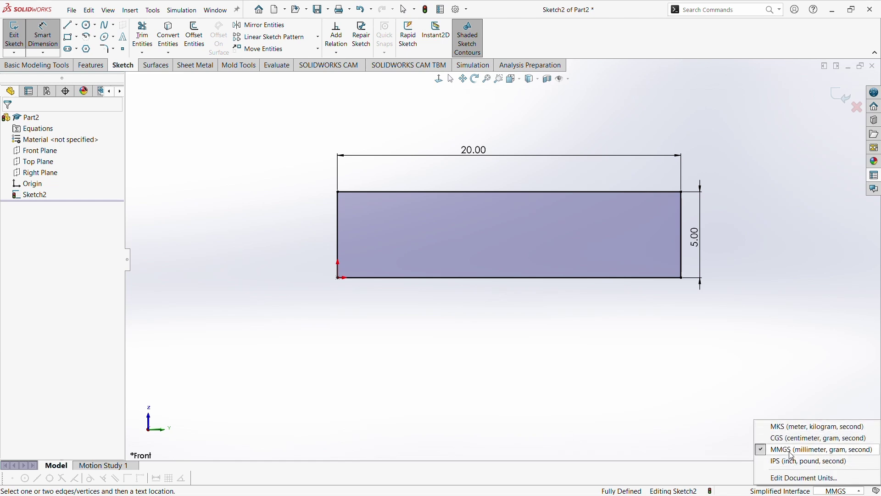
left_click(872, 319)
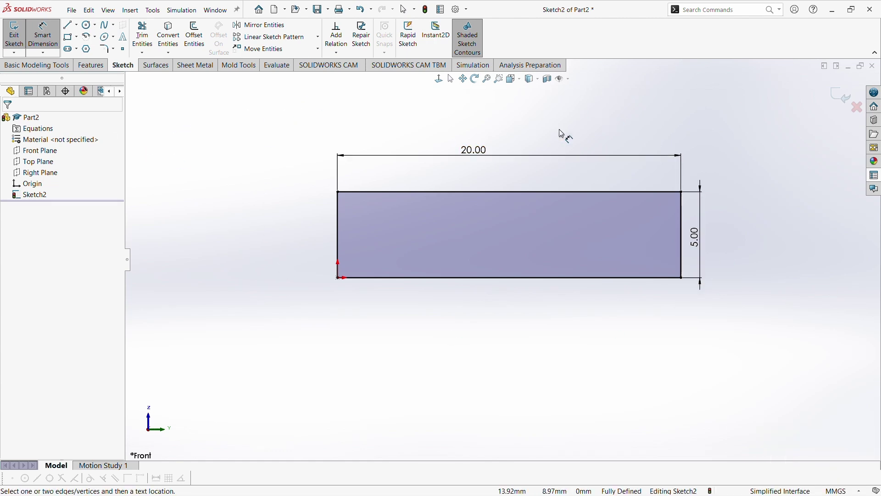
scroll(455, 275, "up", 2)
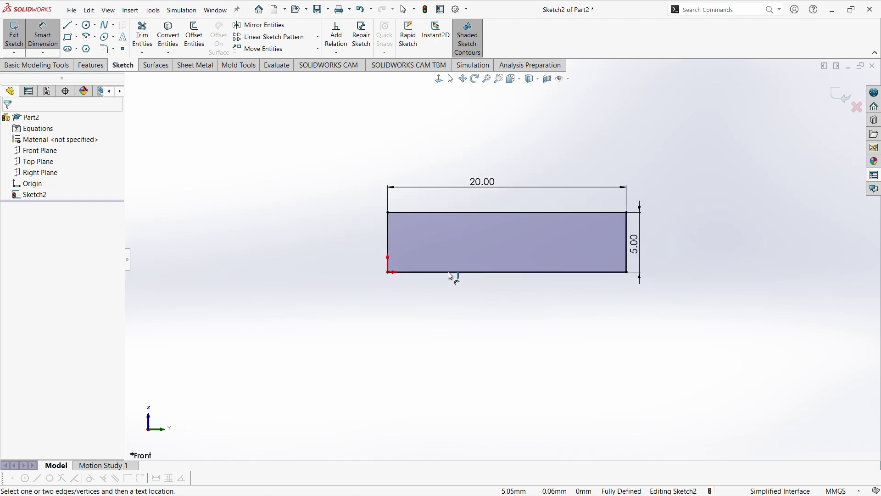
scroll(702, 269, "down", 3)
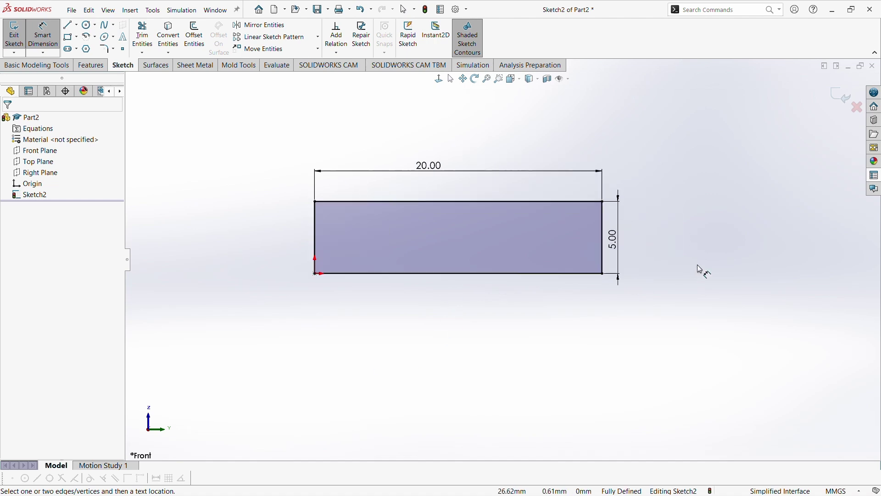
Step: Sketch a center rectangle centred on the origin and overlapping the first rectangle, about 21.5 mm wide and 7.5 mm high
left_click(77, 38)
left_click(92, 60)
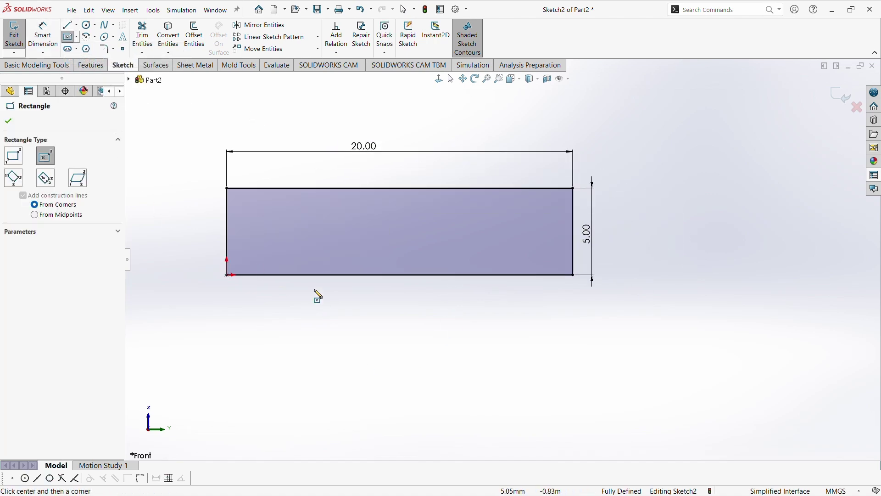
left_click(227, 275)
left_click(413, 340)
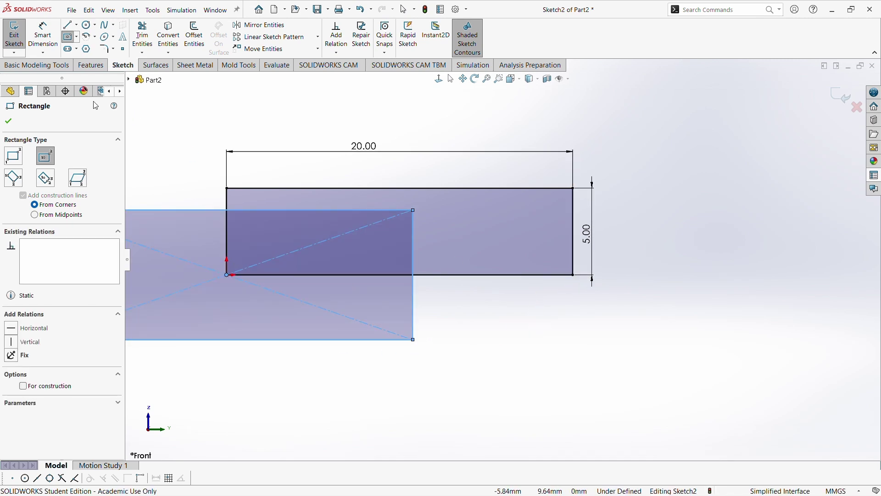
Step: Dimension the center rectangle's top edge and set its width to 20 mm
left_click(43, 36)
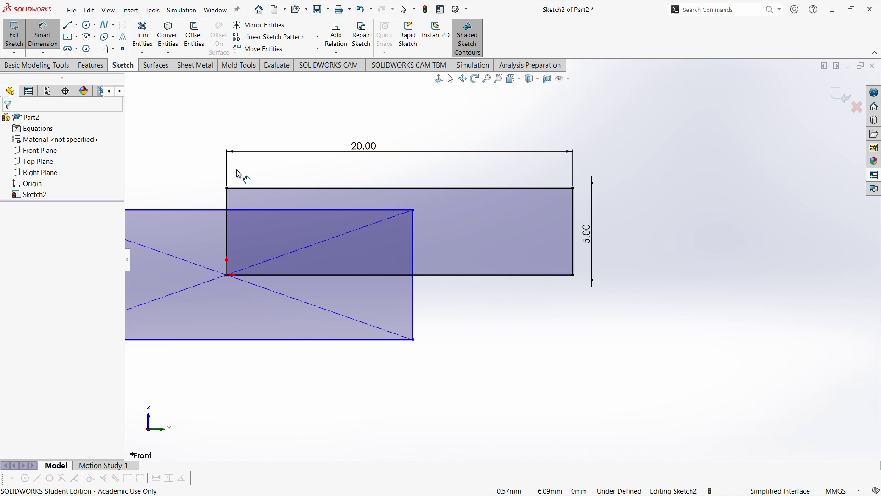
left_click(246, 211)
left_click(253, 137)
type("2")
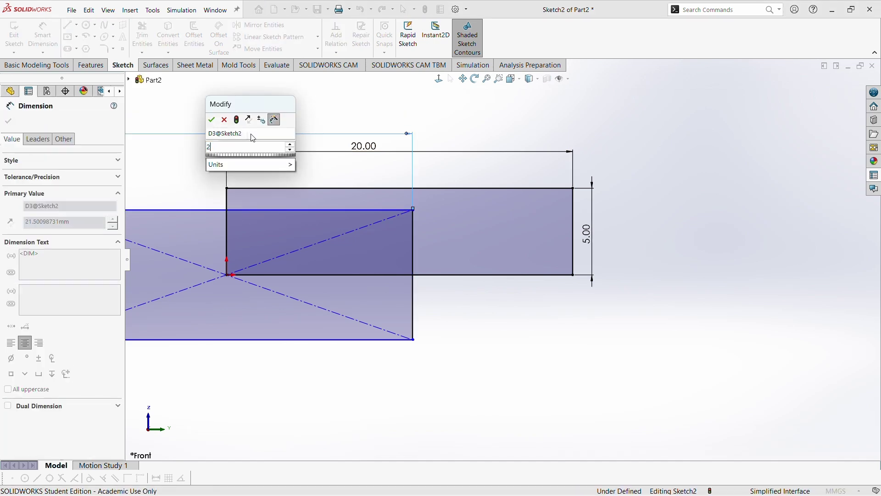
type("0")
key("Return")
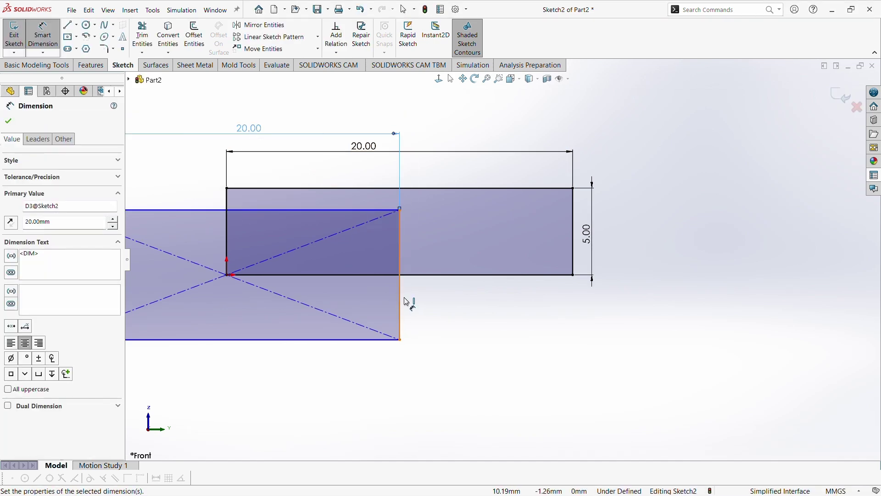
Step: Dimension the center rectangle's right edge and set its height to 5 mm
left_click(406, 301)
left_click(436, 304)
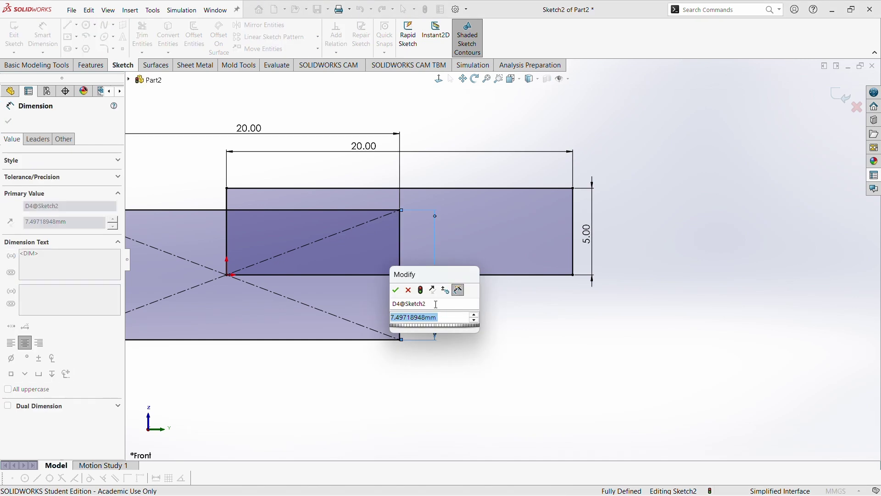
type("5")
key("Return")
left_click(498, 293)
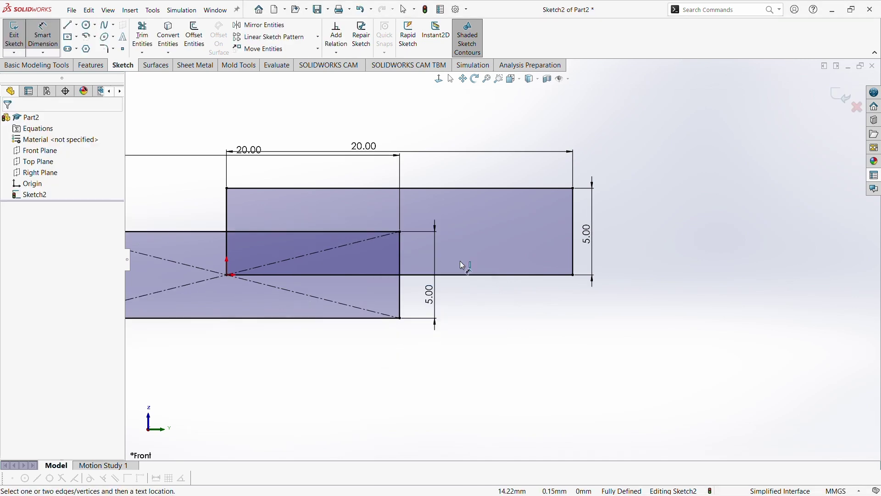
scroll(462, 263, "up", 4)
scroll(386, 203, "down", 3)
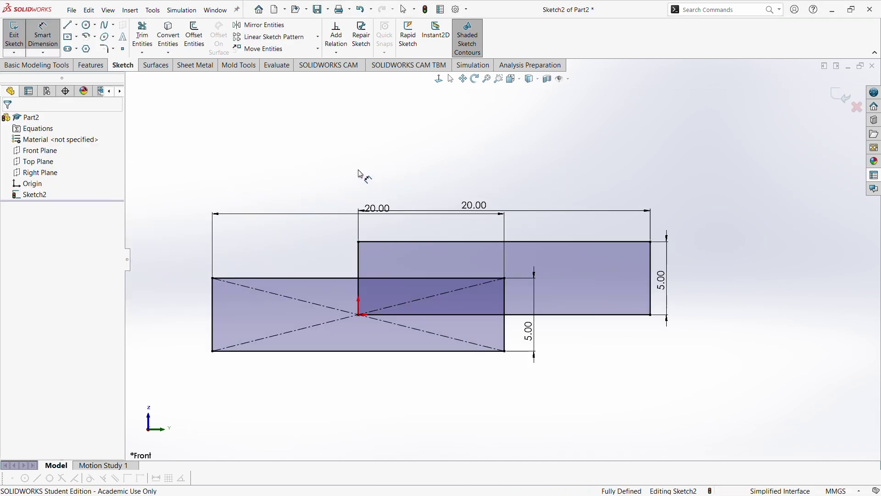
Step: Sketch a tilted 3 point corner rectangle above the two existing rectangles, about 14.1 mm long and 2.2 mm wide
left_click(70, 36)
left_click(14, 177)
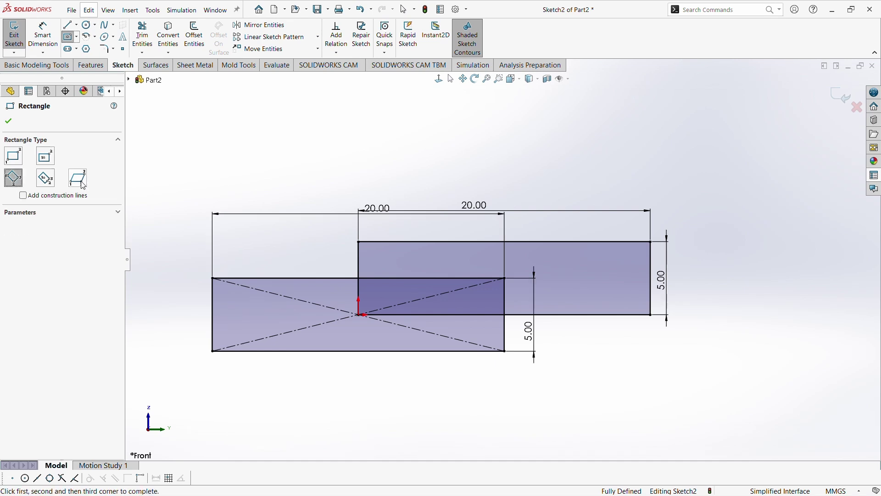
key("z")
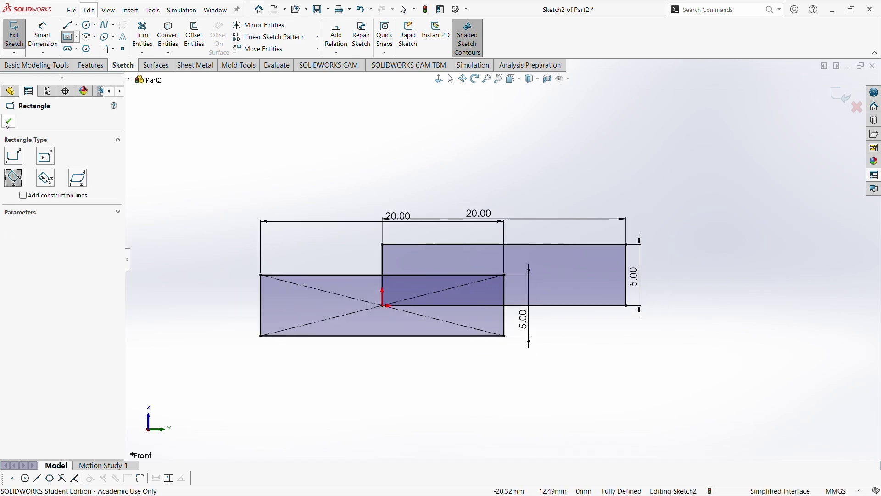
left_click(76, 37)
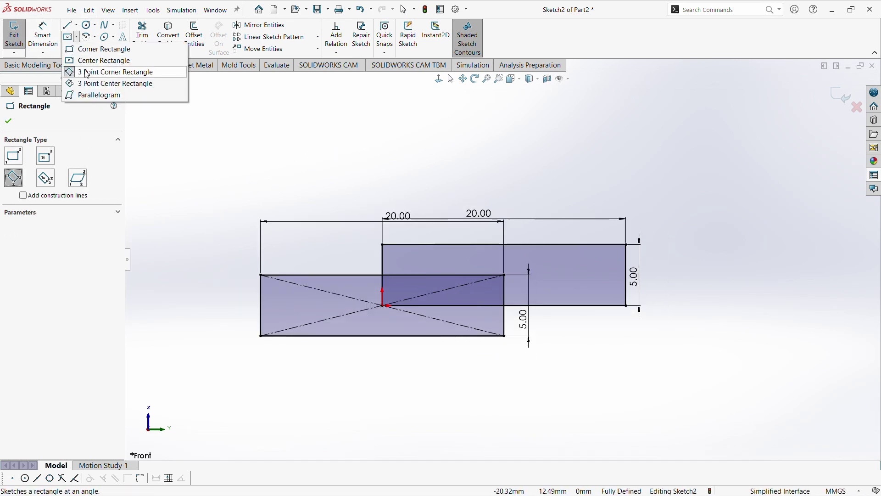
left_click(244, 115)
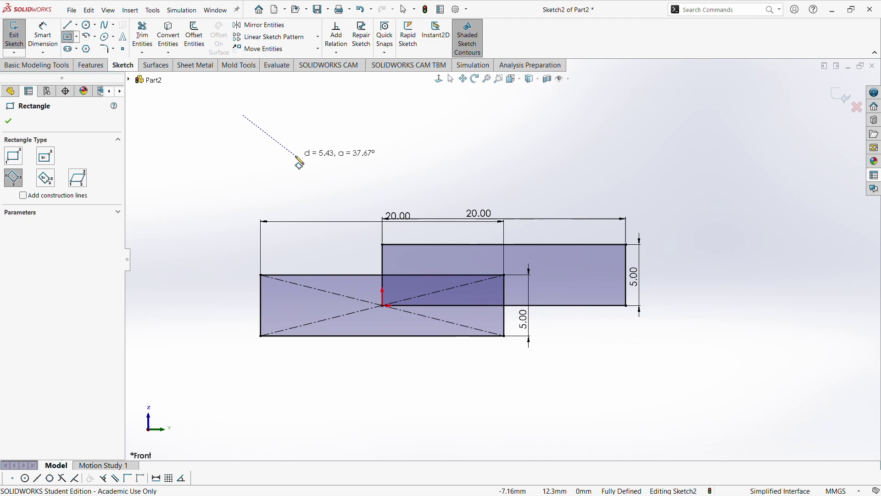
left_click(411, 155)
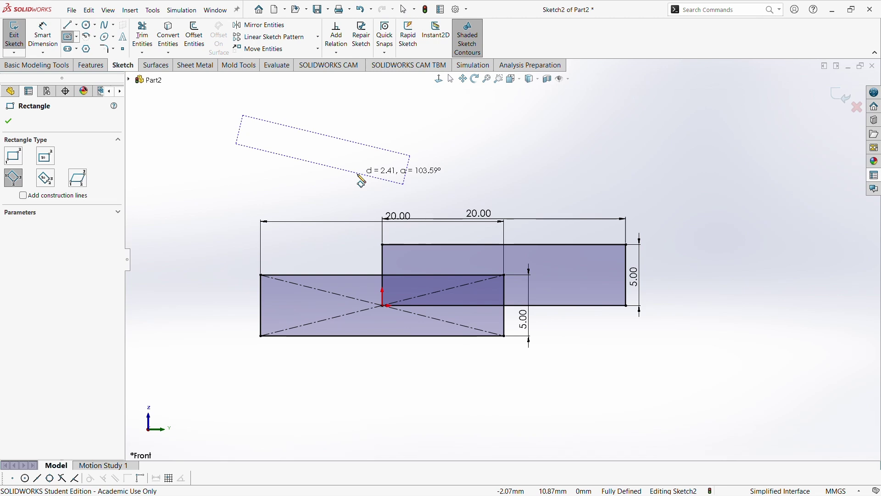
left_click(364, 174)
Step: Dimension the tilted rectangle's upper long edge and set its length to 20 mm
left_click(43, 35)
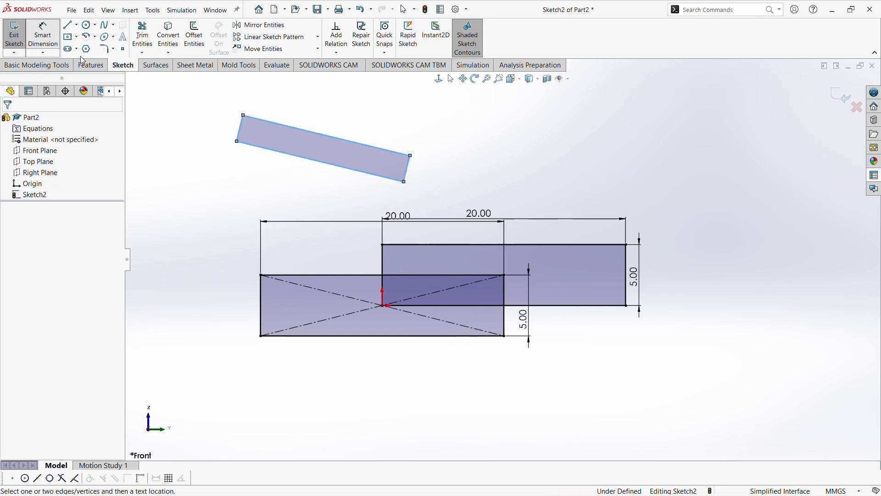
left_click(360, 144)
left_click(363, 111)
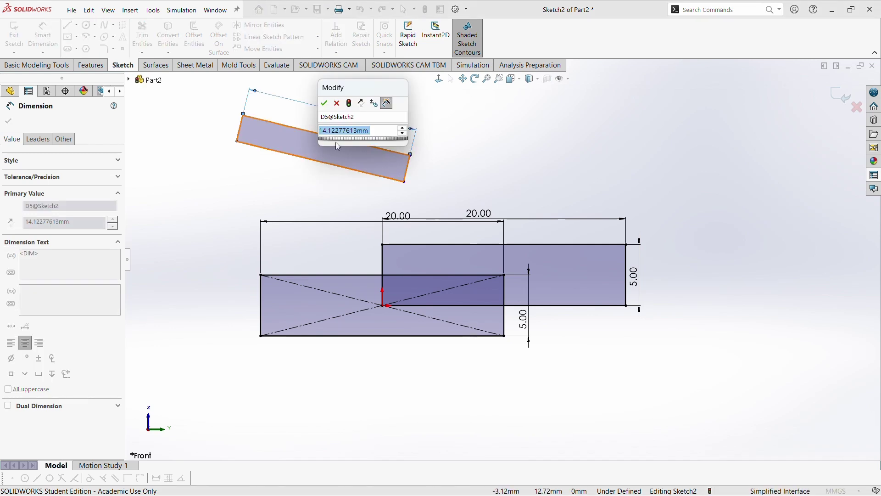
type("20")
key("Return")
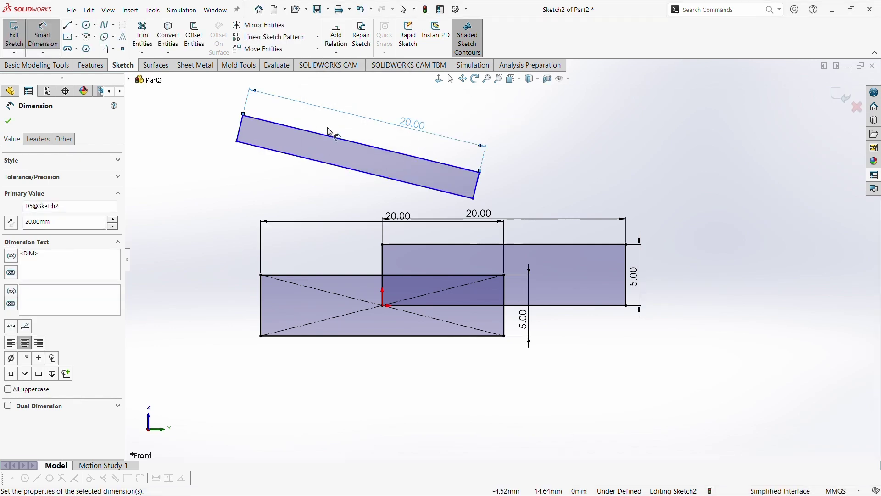
Step: Try a vertical dimension on the tilted rectangle's right short edge and delete it
left_click(477, 184)
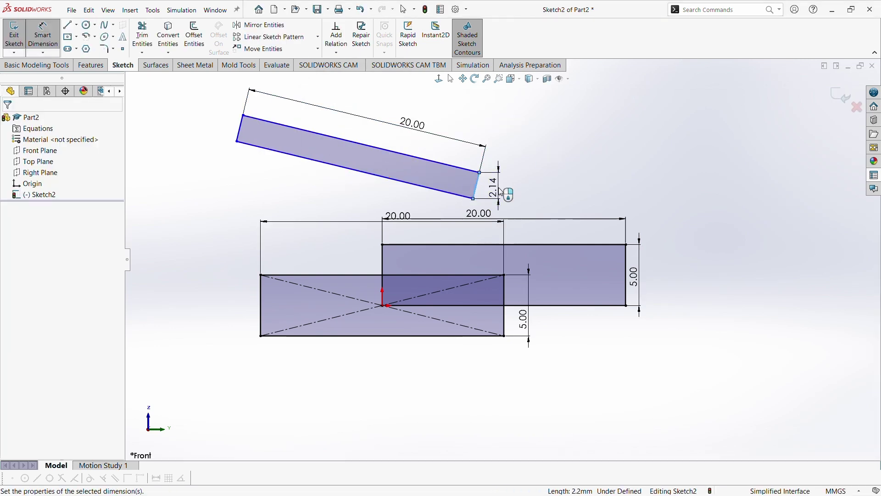
left_click(500, 188)
left_click(459, 173)
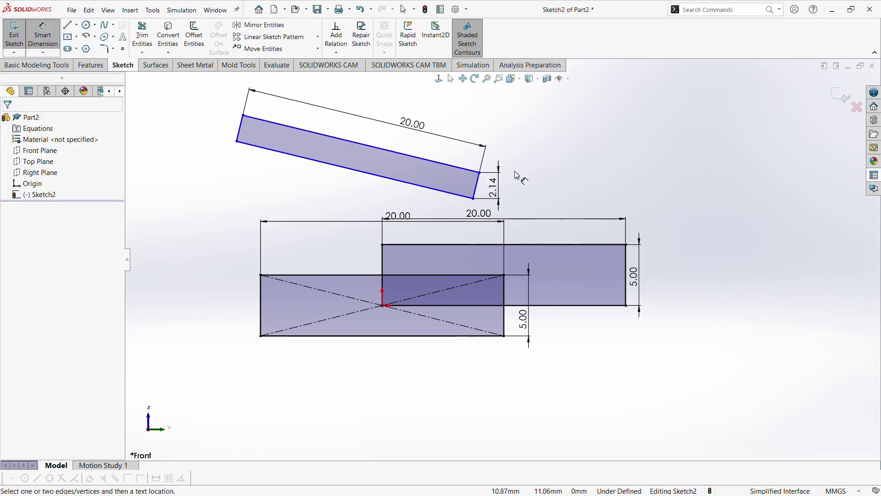
left_click(499, 189)
key("Delete")
Step: Dimension the tilted rectangle's right short edge, aligned with the edge, and set its length to 50 mm
scroll(497, 191, "down", 3)
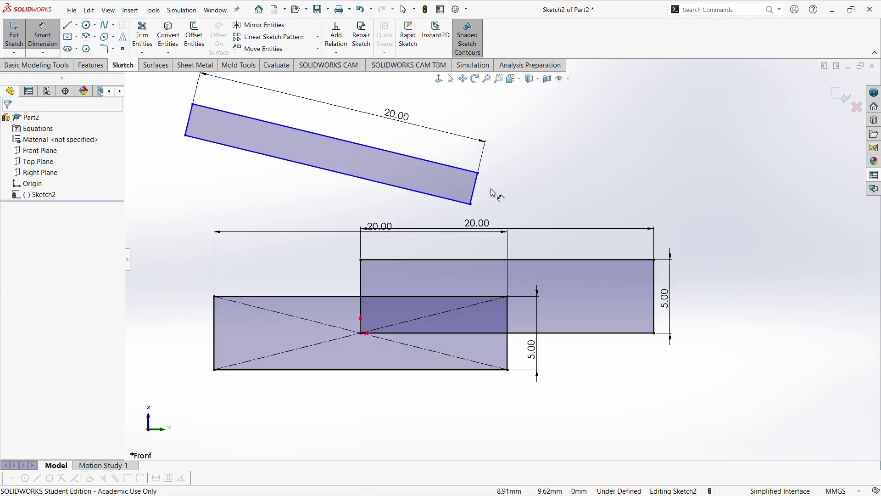
left_click(467, 208)
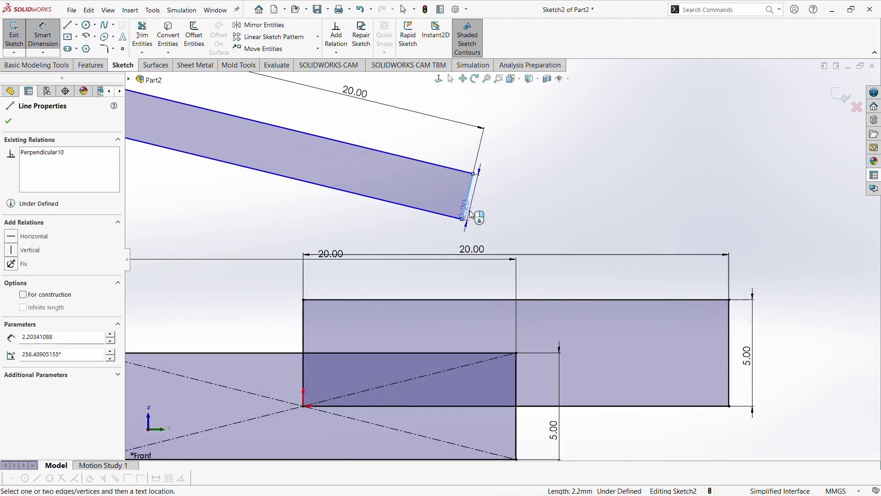
left_click(472, 215)
left_click(472, 215)
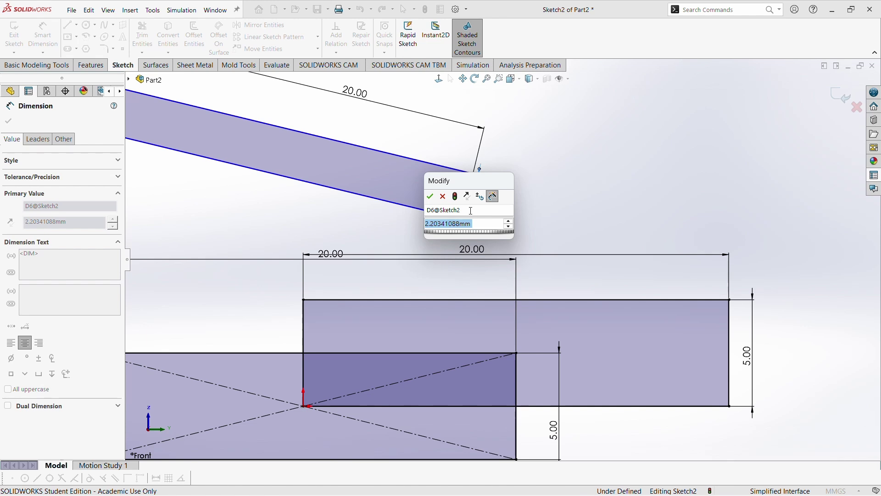
type("50")
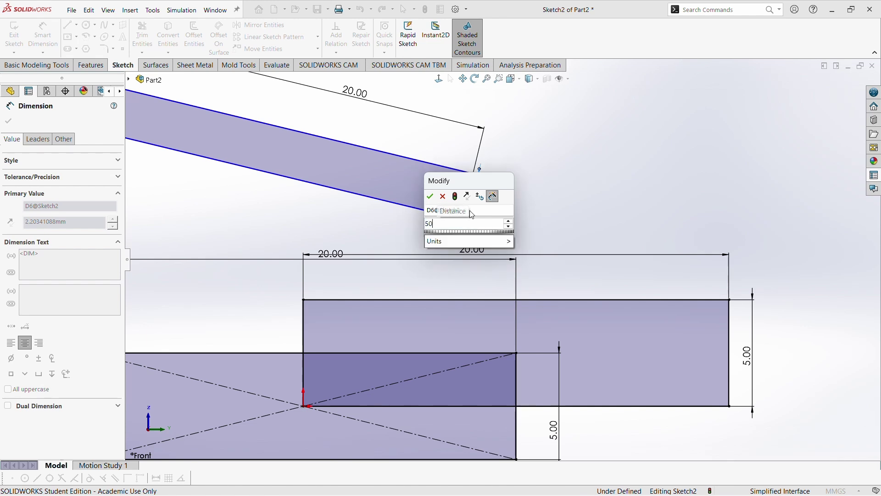
key("Return")
Step: Change the tilted rectangle's short-edge dimension to 5 mm and place it clear of the shape beyond its left end
scroll(500, 200, "up", 5)
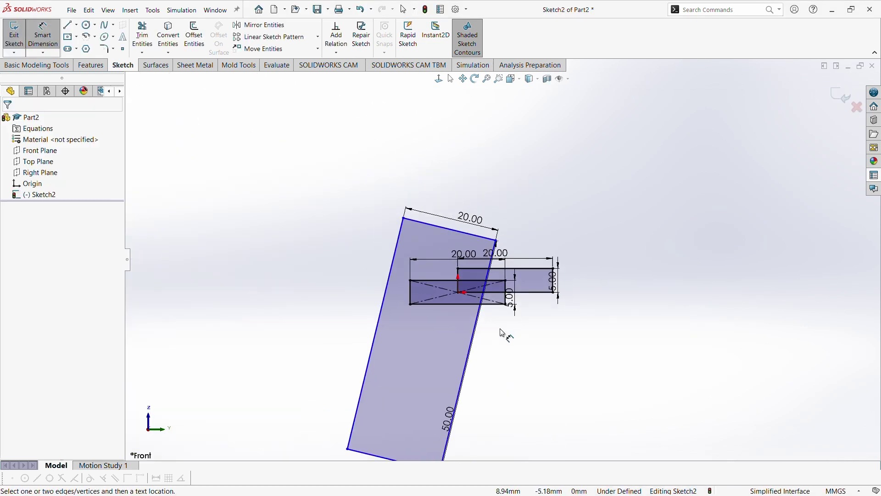
double_click(464, 371)
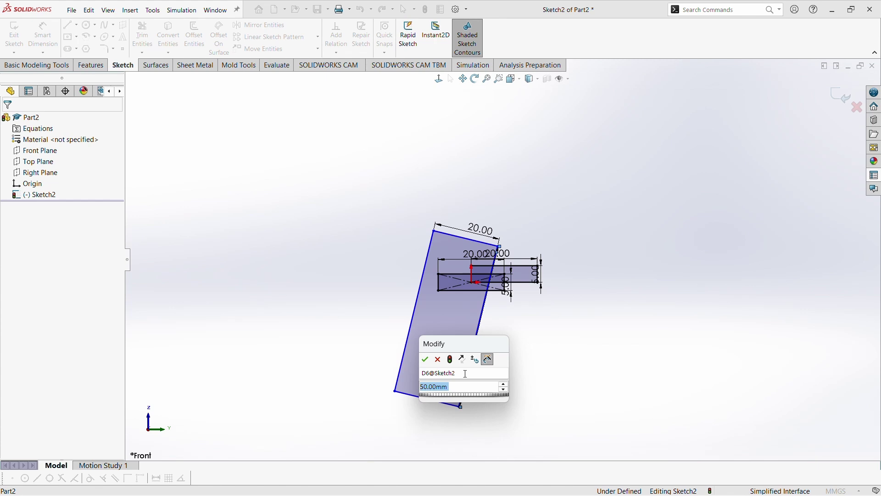
type("5")
key("Return")
scroll(485, 208, "down", 5)
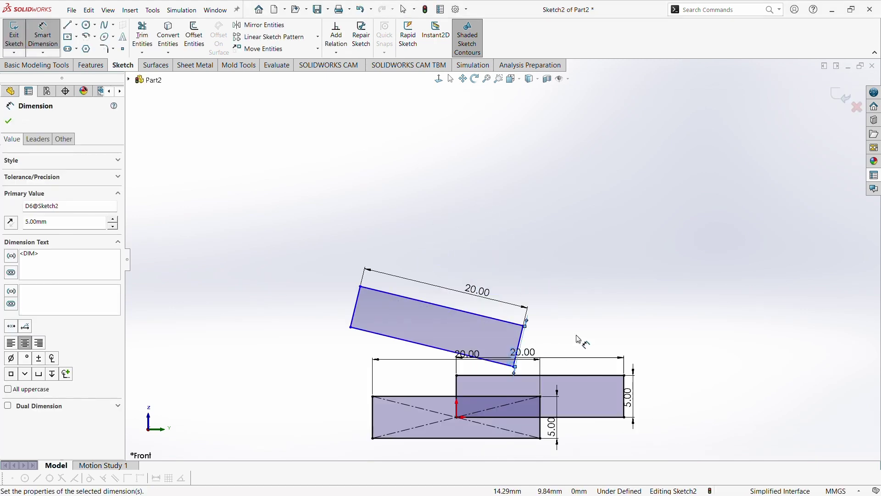
left_click_drag(515, 351, 258, 308)
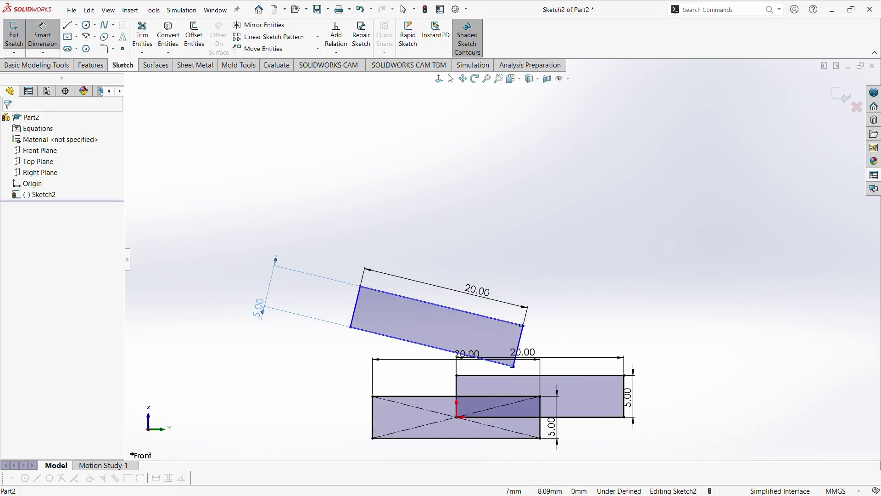
left_click(328, 223)
Step: Sketch a large tilted 3 point center rectangle, using the From Corners option, in the empty area above the other rectangles
scroll(505, 257, "up", 3)
left_click(77, 37)
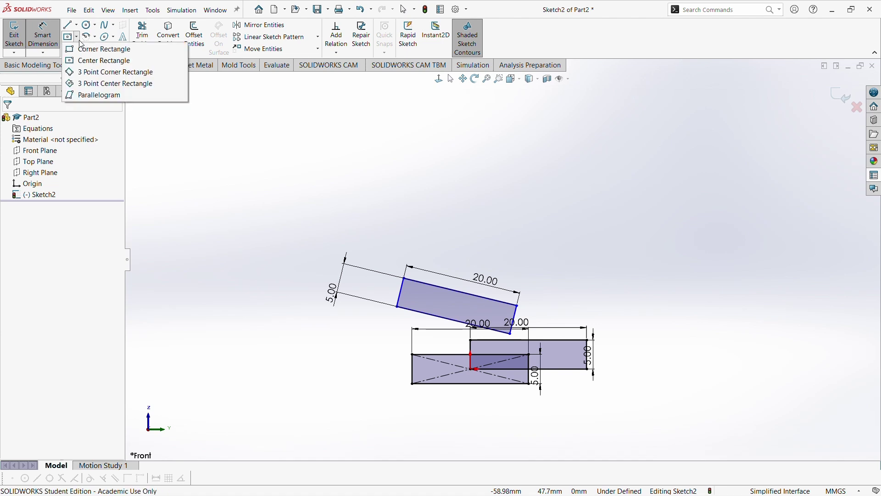
left_click(89, 86)
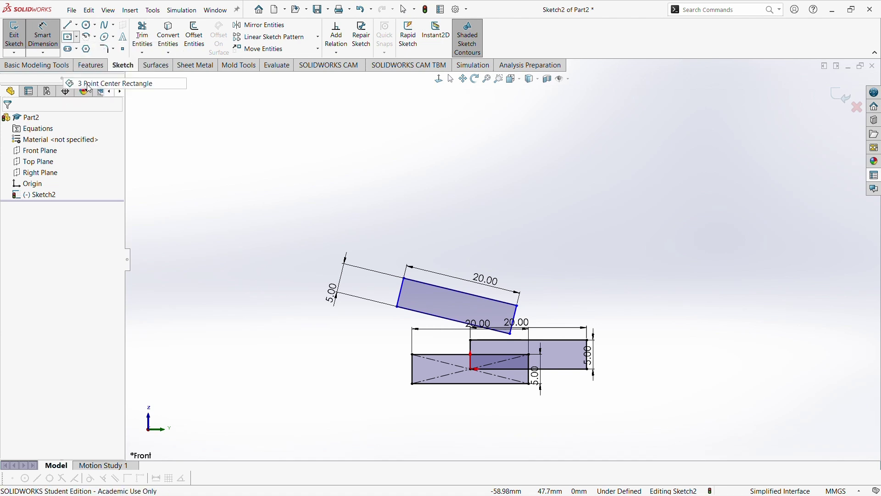
left_click(466, 172)
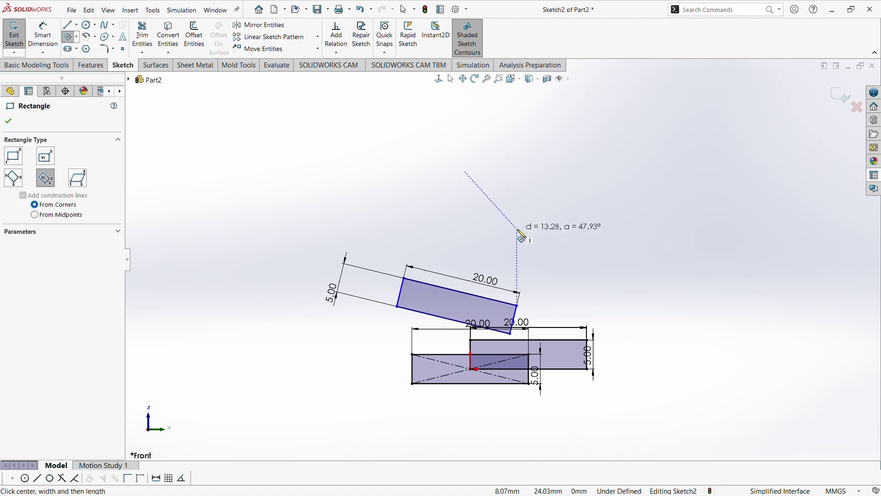
left_click(678, 228)
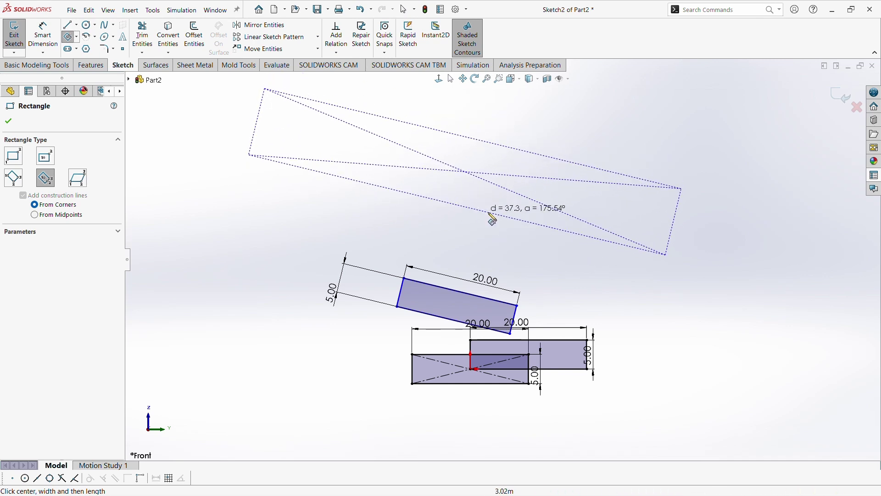
left_click(563, 237)
scroll(460, 248, "up", 3)
scroll(326, 218, "down", 2)
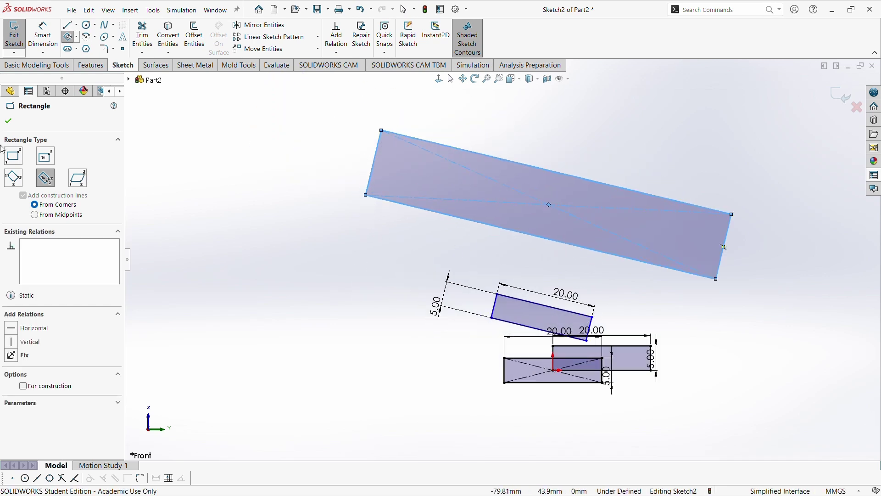
Step: Sketch a parallelogram in the empty area left of the rectangles, with its short sides about 15.3 mm long
left_click(79, 185)
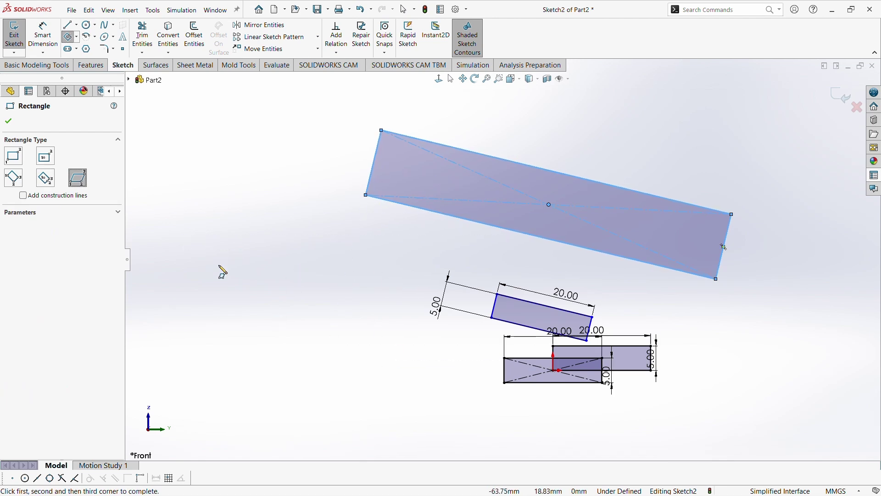
left_click(77, 41)
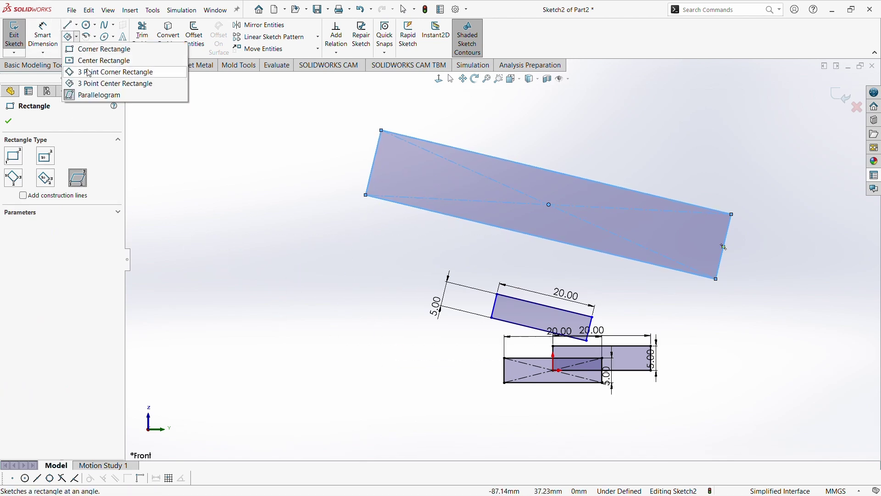
left_click(92, 94)
left_click(222, 284)
left_click(346, 271)
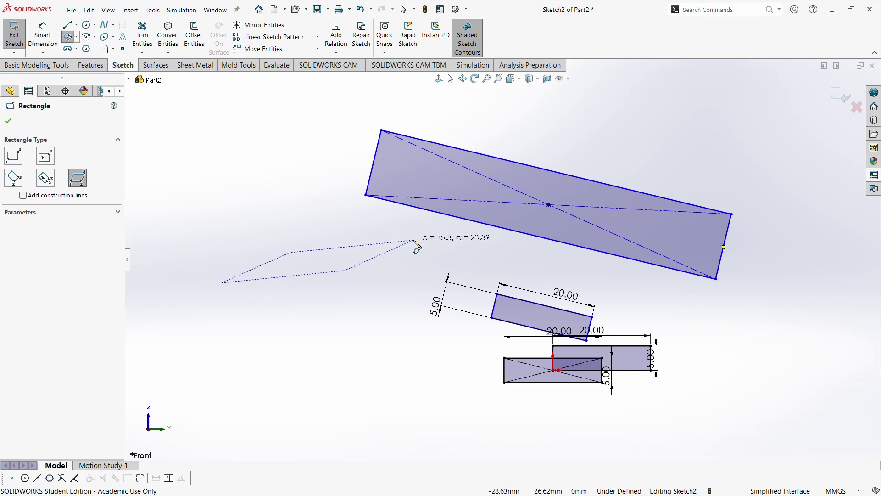
left_click(414, 240)
left_click(9, 122)
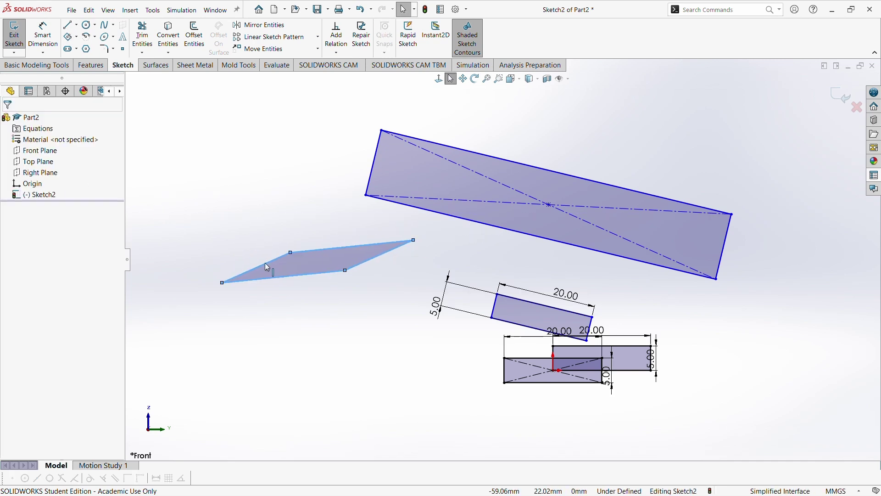
scroll(257, 276, "down", 2)
left_click(257, 272)
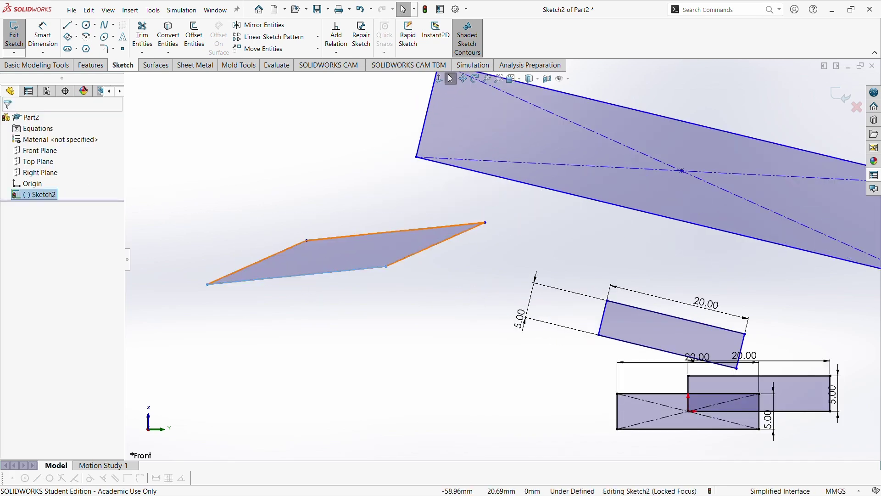
left_click(211, 238)
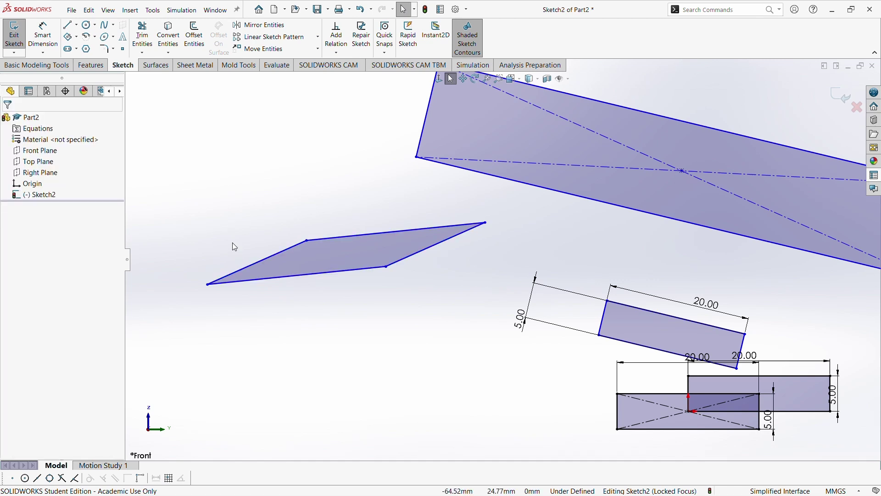
left_click(266, 262)
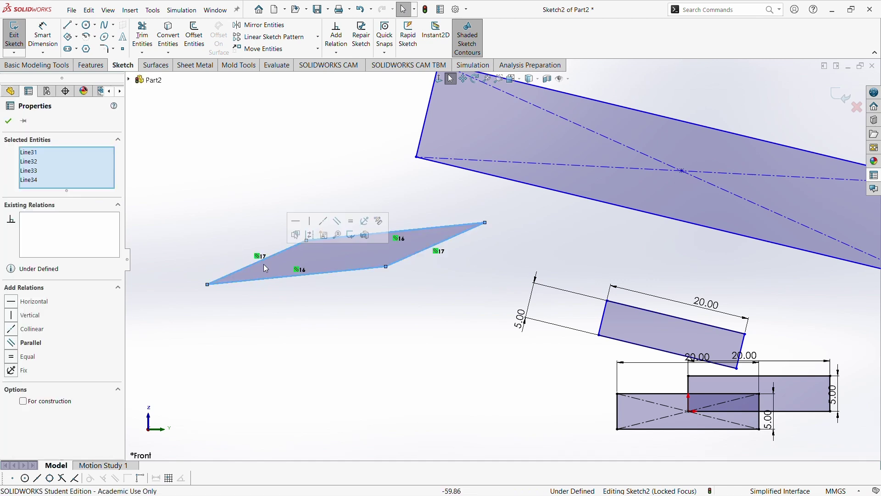
left_click(209, 165)
Step: Dimension the angle between the two parallelogram sides that meet at its left corner and set it to 45 degrees
left_click(47, 40)
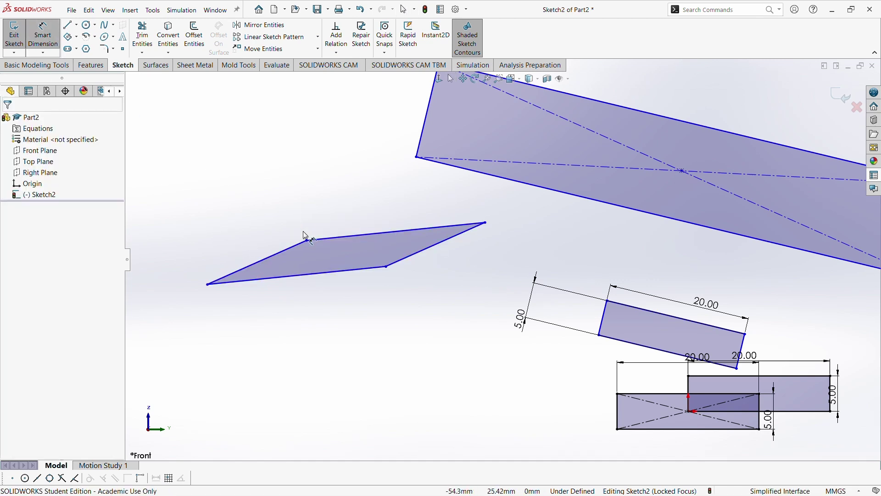
left_click(280, 254)
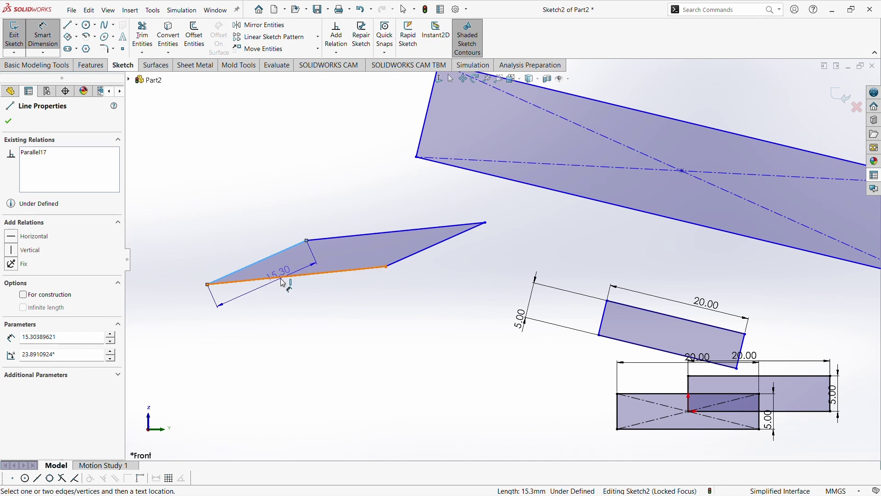
left_click(281, 279)
left_click(293, 265)
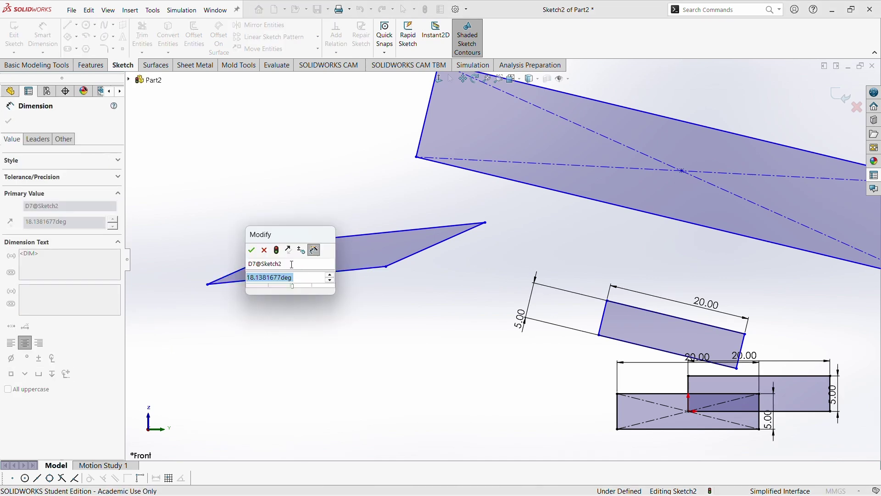
type("45")
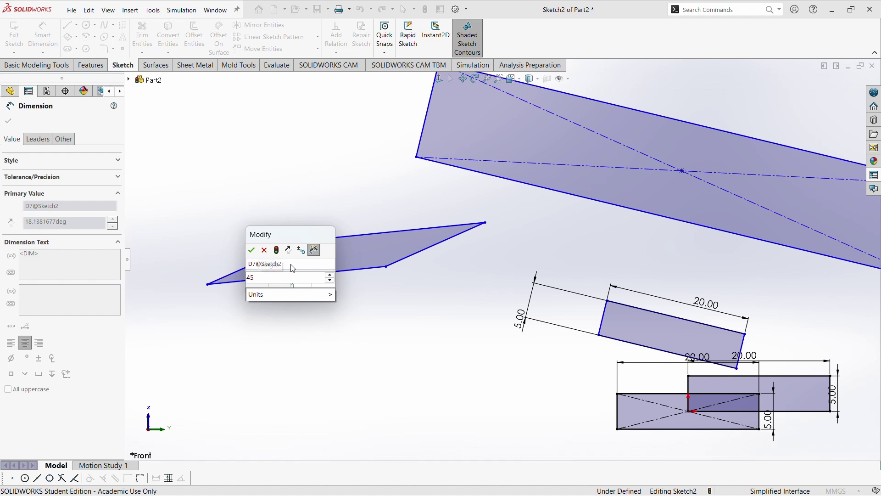
key("Return")
left_click(480, 268)
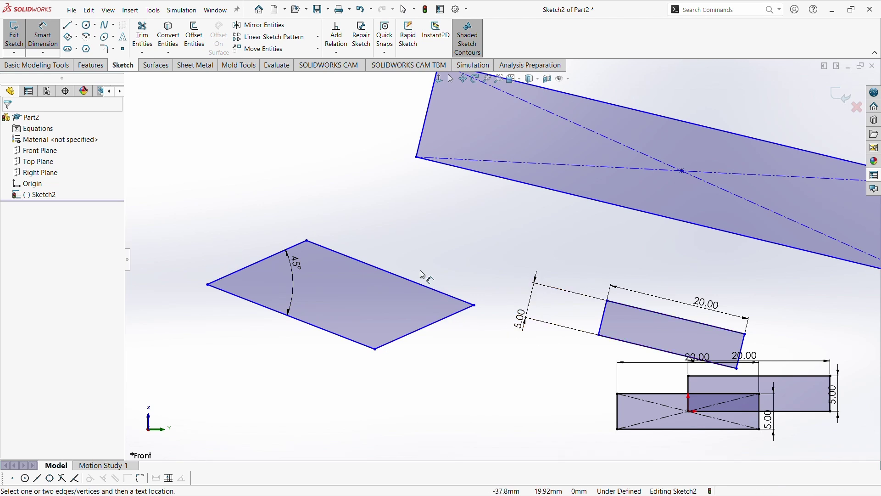
Step: Move the 45-degree dimension closer to the parallelogram's left corner
left_click_drag(300, 272, 234, 300)
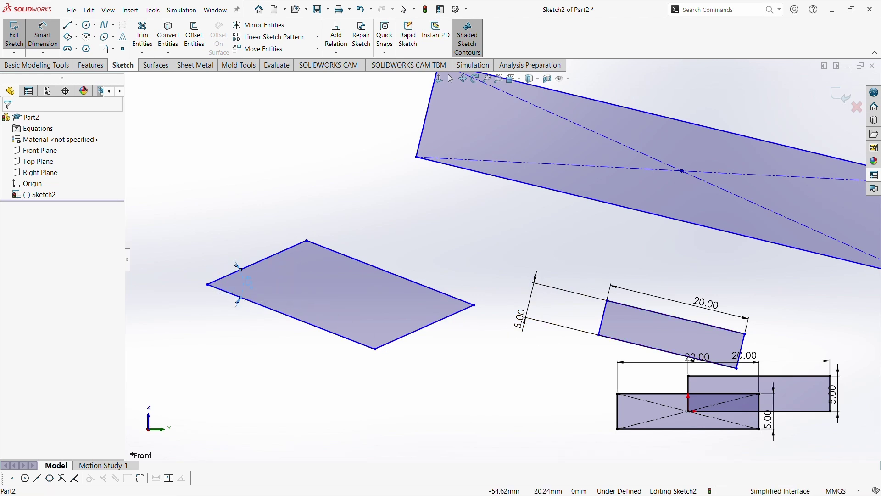
left_click(217, 246)
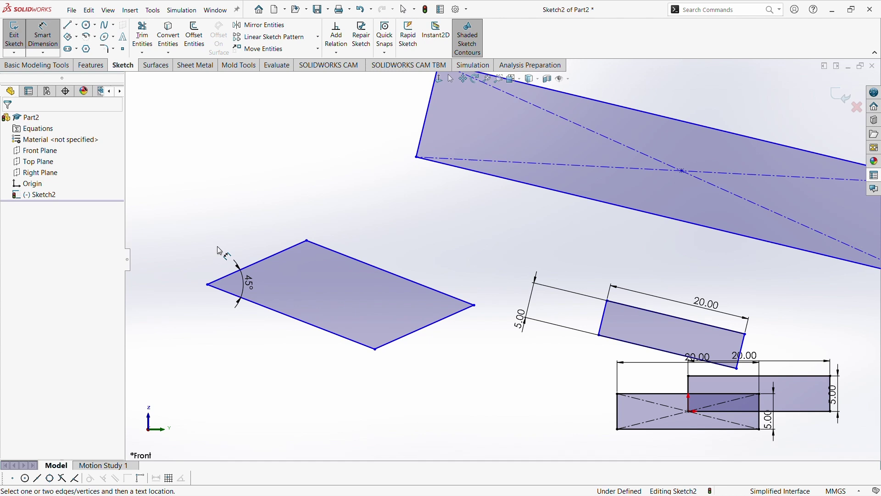
Step: Delete all the sketched rectangles and the parallelogram together with their dimensions, leaving the sketch empty
scroll(401, 198, "up", 3)
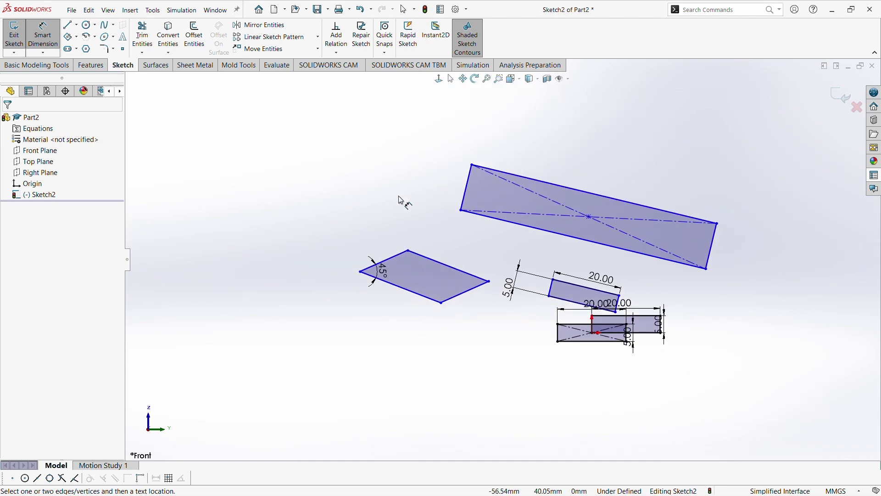
left_click(51, 39)
mouse_move(280, 122)
left_mouse_down()
mouse_move(424, 250)
mouse_move(827, 461)
mouse_move(698, 413)
left_mouse_up()
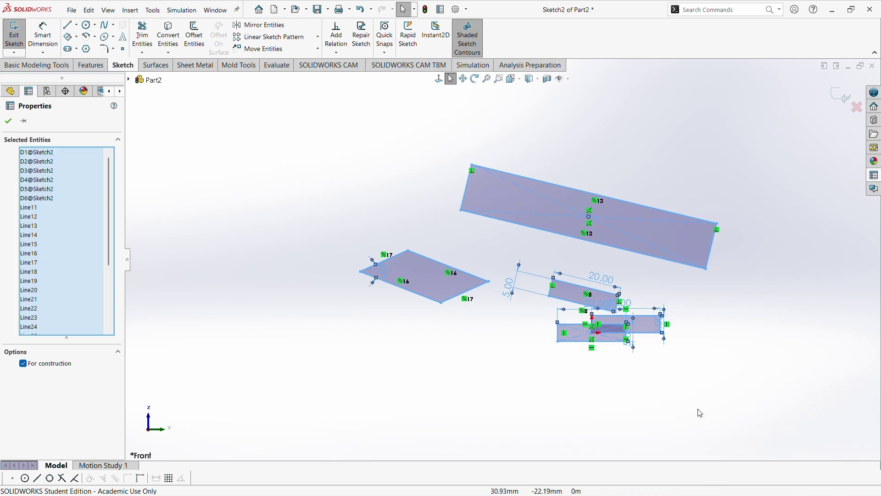
key("Delete")
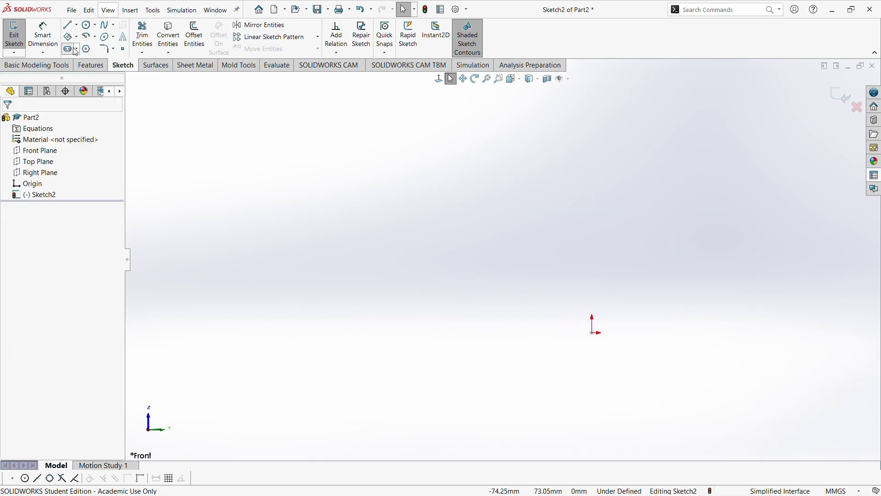
Step: Sketch a horizontal straight slot above and left of the origin, about 42.1 mm between centers and 5.7 mm wide
left_click(76, 50)
left_click(79, 50)
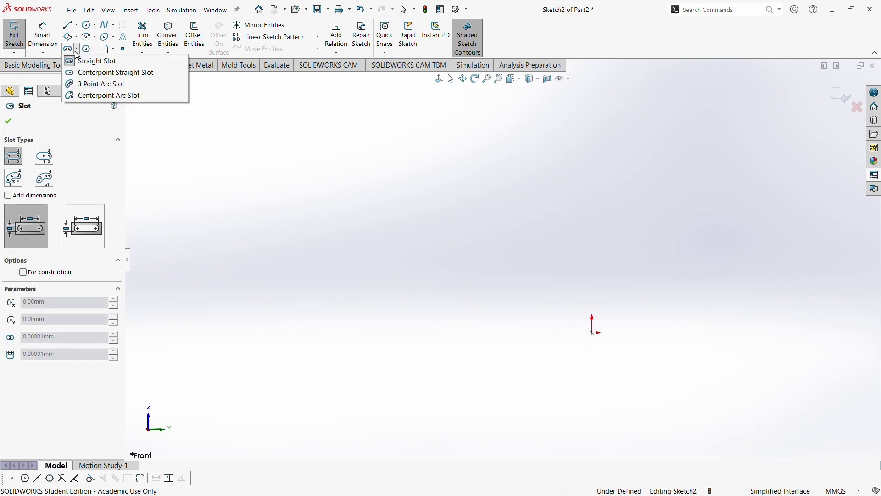
left_click(77, 55)
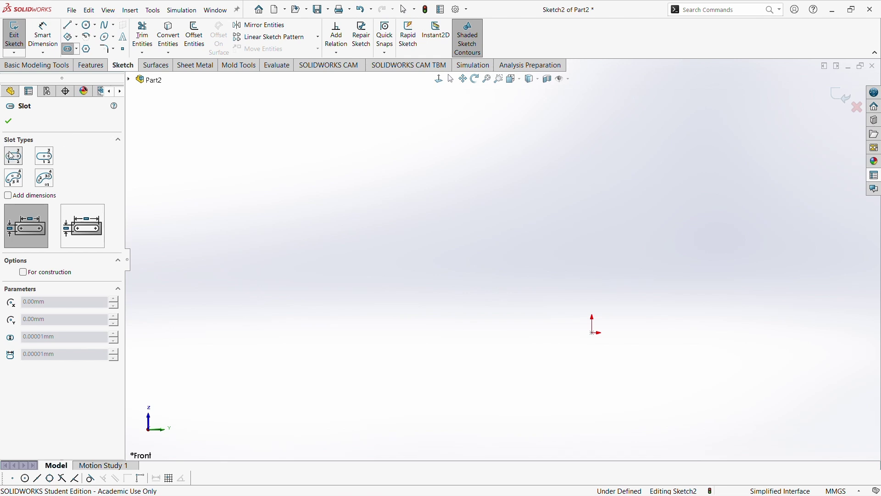
left_click(327, 234)
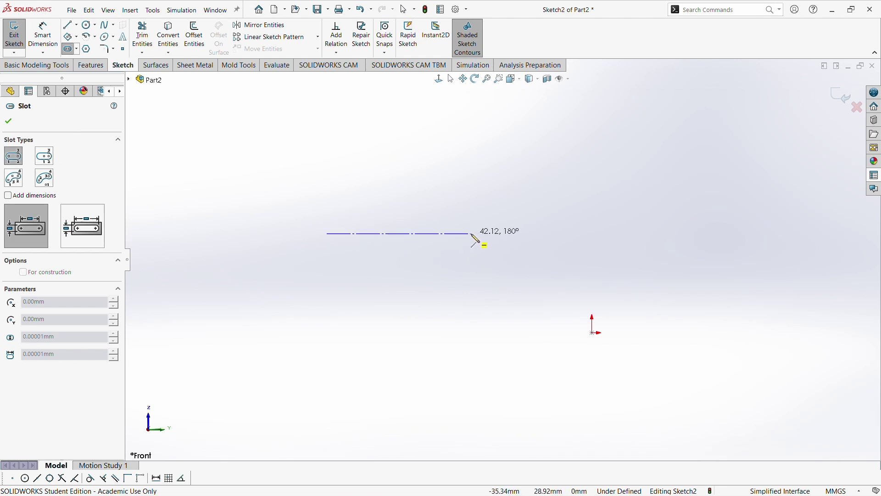
left_click(473, 234)
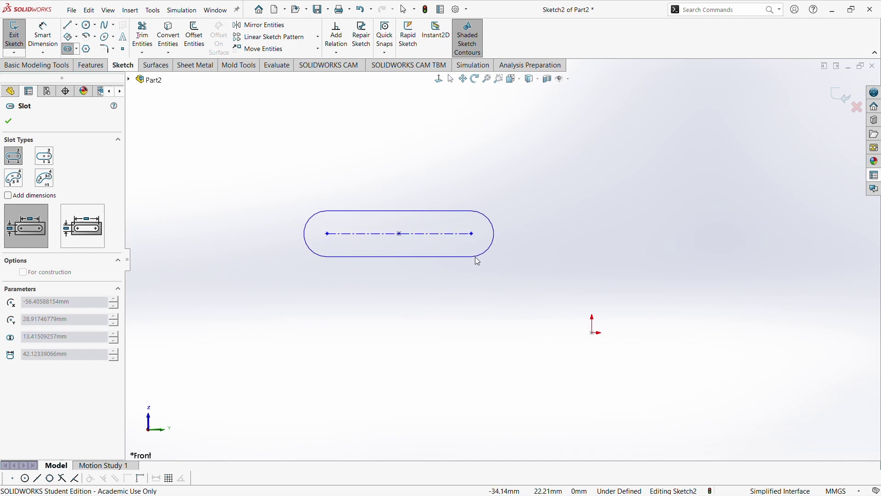
scroll(473, 249, "down", 5)
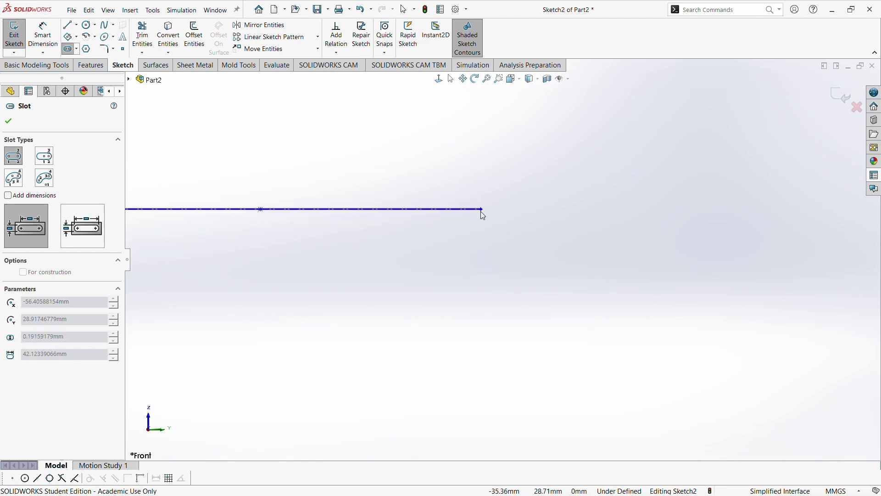
left_click(480, 241)
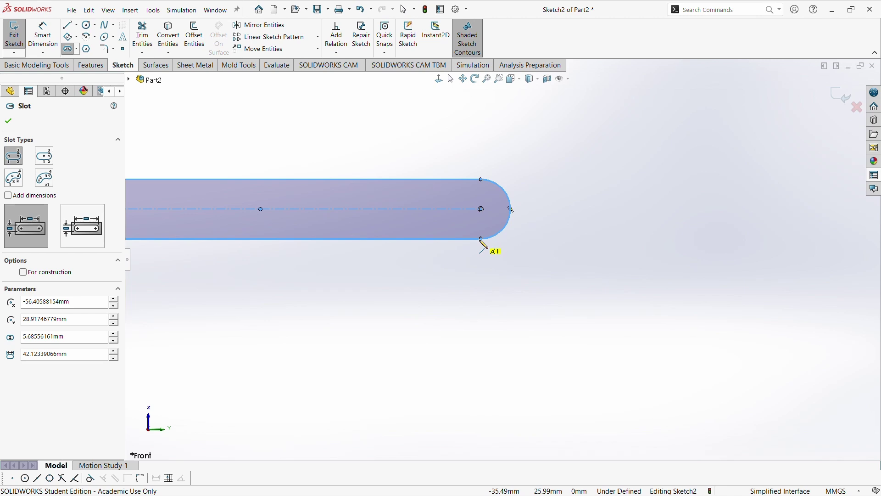
Step: Sketch a horizontal centerpoint straight slot below the first slot, about 28.7 mm between centers and 4.2 mm wide
scroll(482, 243, "up", 1)
scroll(483, 244, "up", 1)
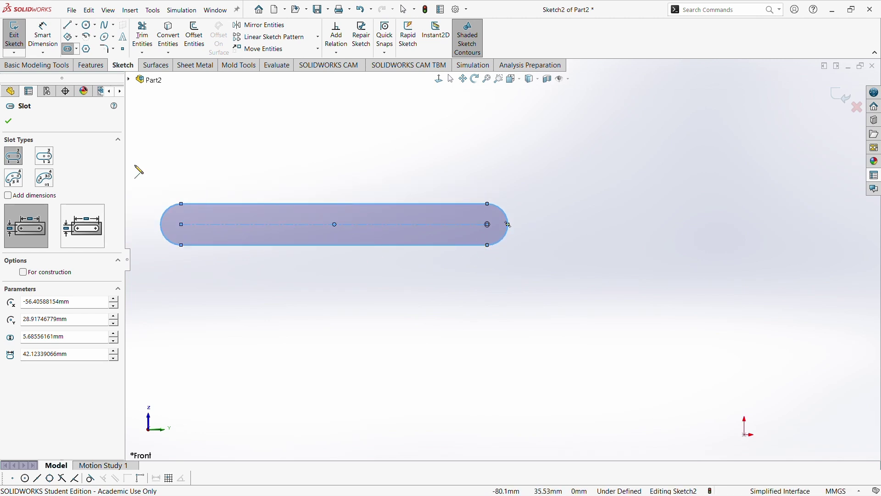
left_click(37, 156)
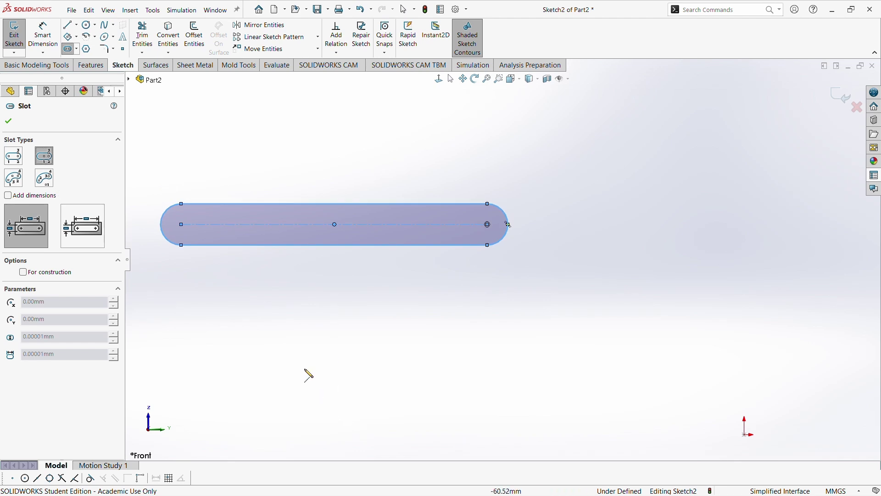
left_click(331, 330)
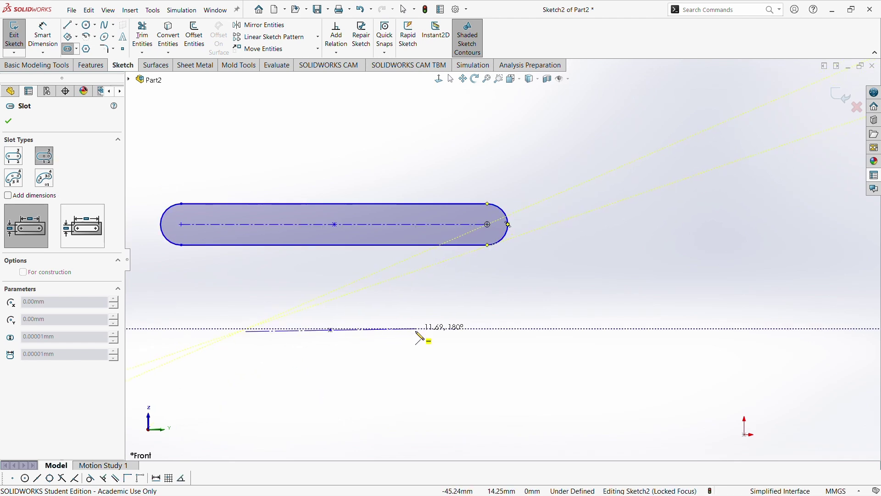
left_click(435, 330)
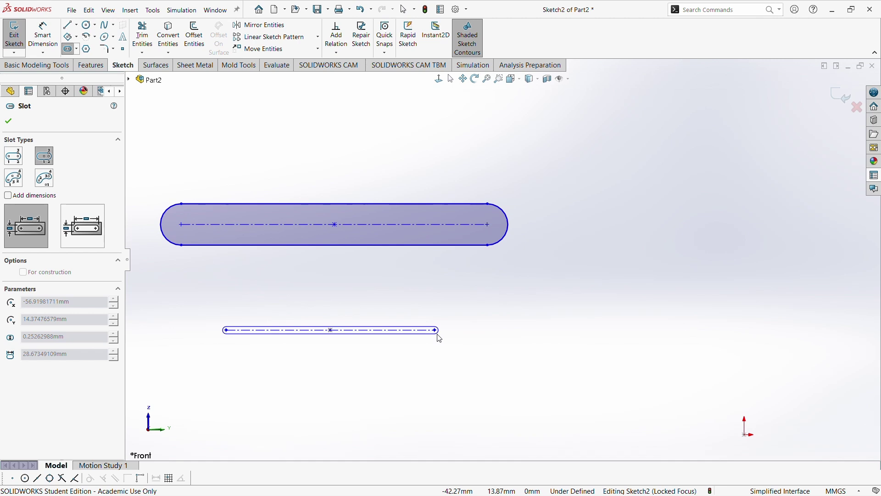
left_click(451, 346)
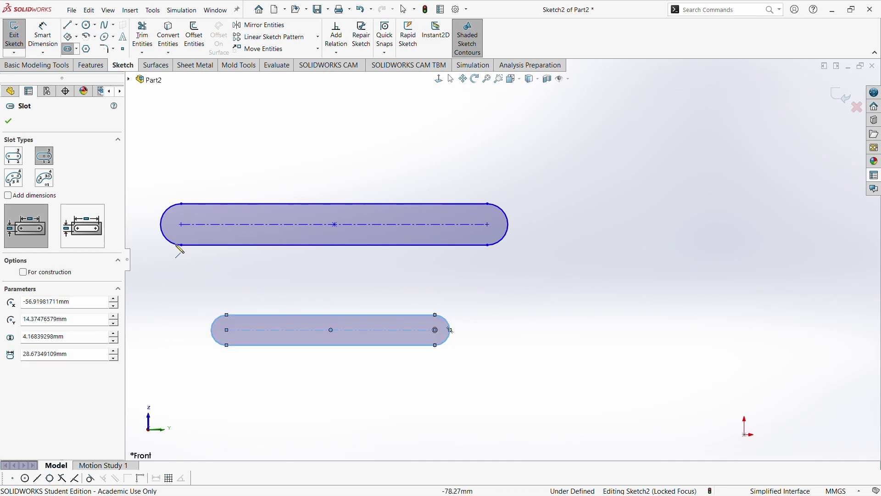
Step: Sketch a downward-bulging 3 point arc slot right of the straight slots, about 15.3 mm in radius, 109 degrees in sweep and 6.2 mm wide
left_click(15, 182)
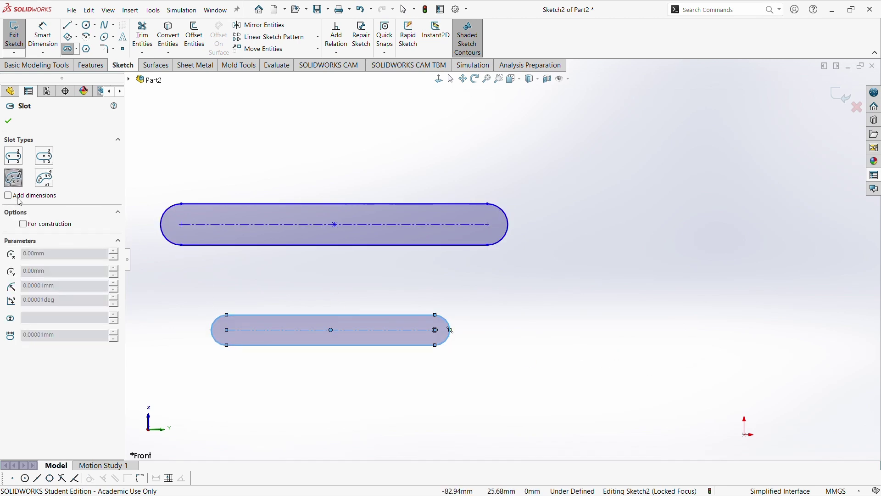
left_click(77, 49)
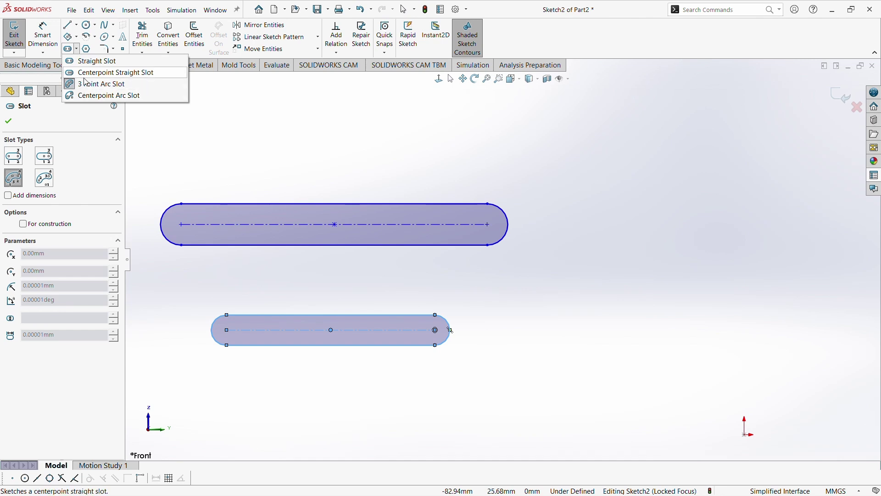
left_click(554, 288)
left_click(554, 288)
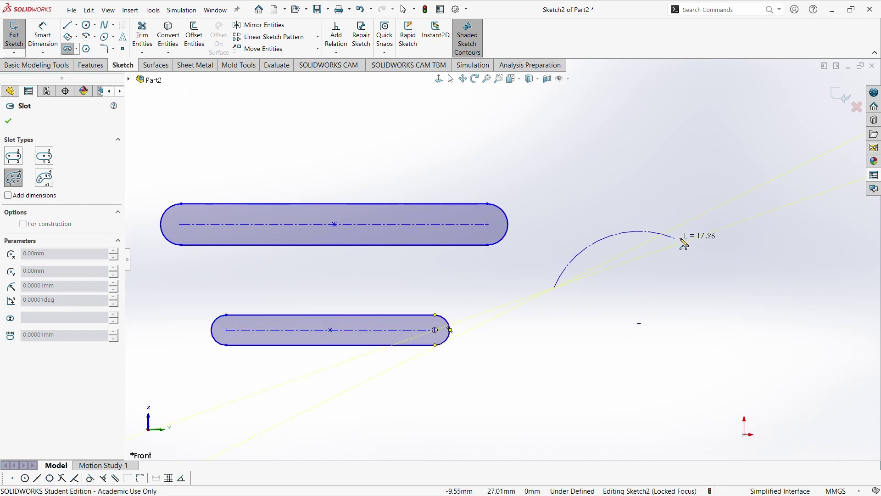
left_click(729, 237)
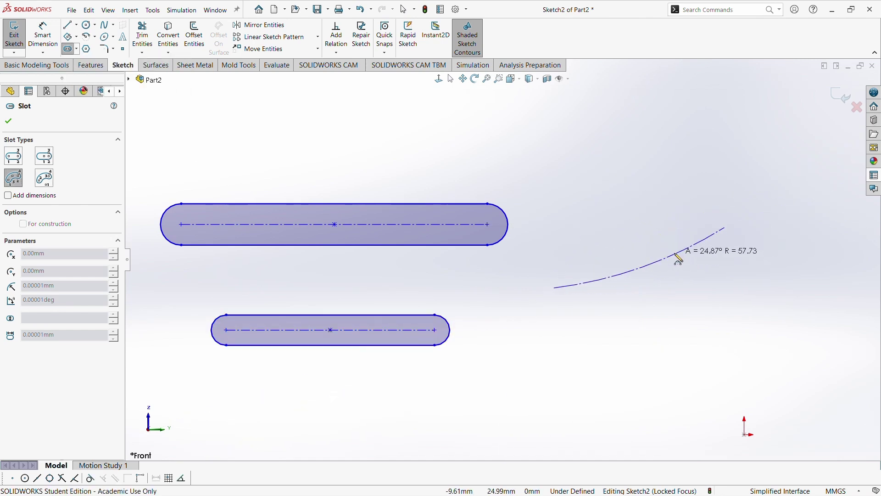
left_click(677, 290)
left_click(677, 283)
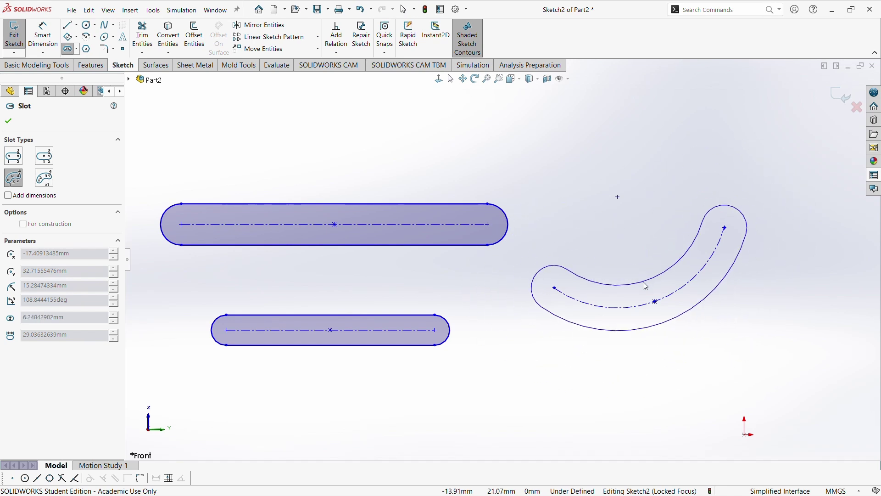
left_click(645, 284)
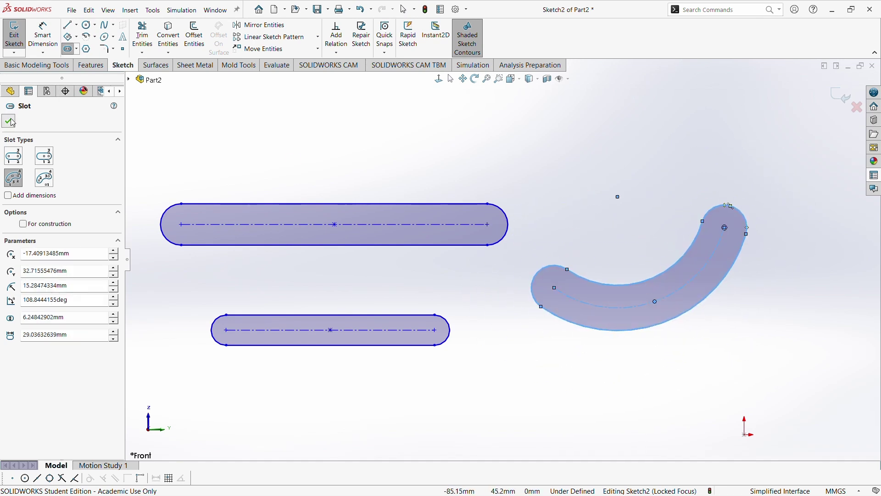
key("Escape")
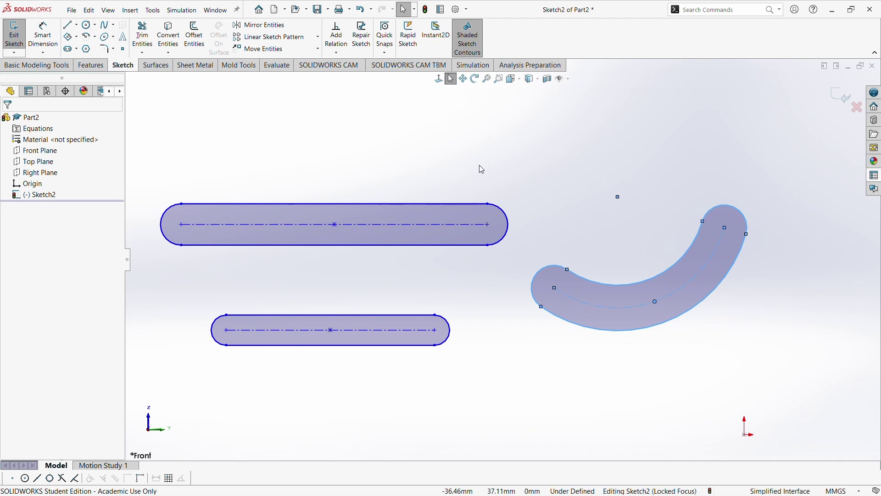
Step: Sketch an arch-shaped centerpoint arc slot above the upper straight slot, about 7.3 mm in radius, 173 degrees in sweep and 4.9 mm wide
key("z")
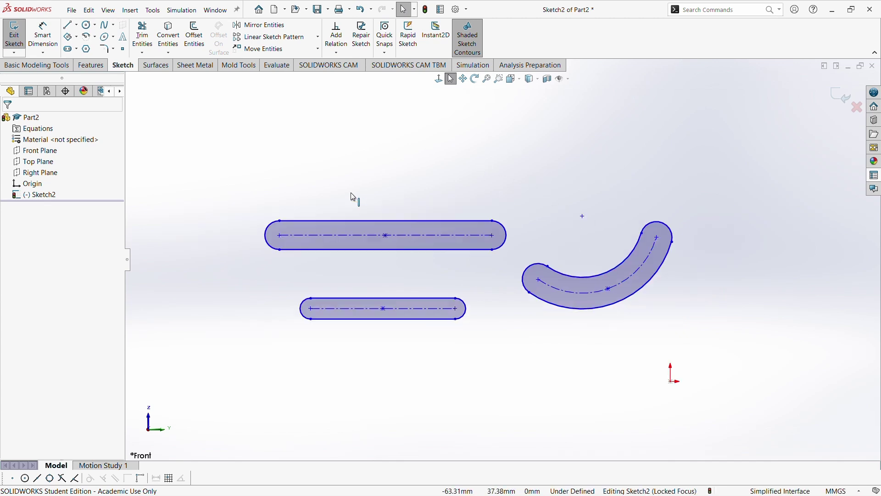
left_click(76, 49)
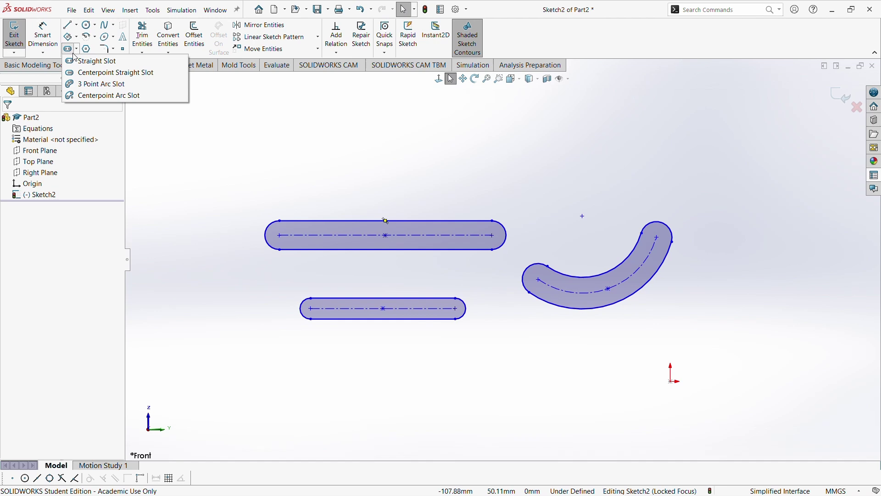
left_click(89, 96)
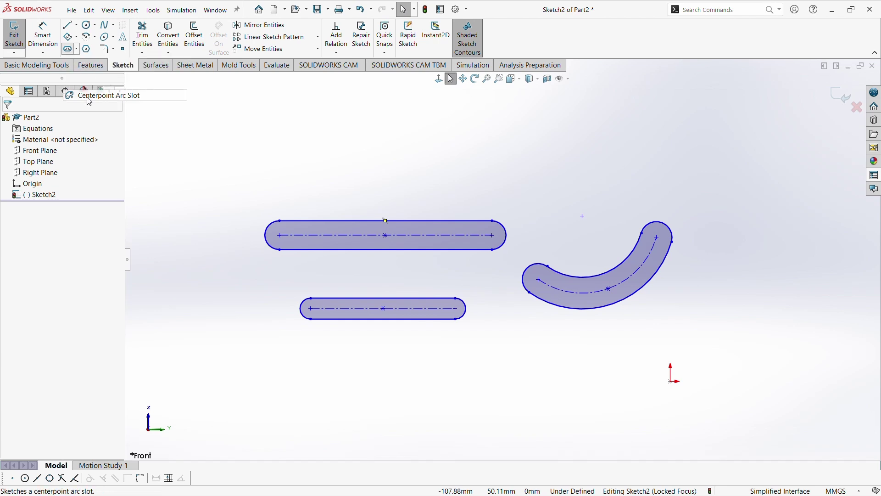
left_click(299, 172)
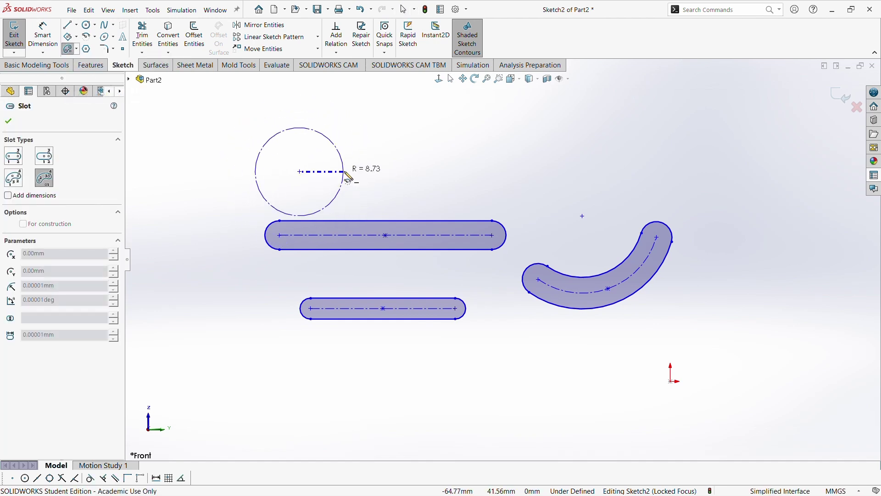
left_click(337, 168)
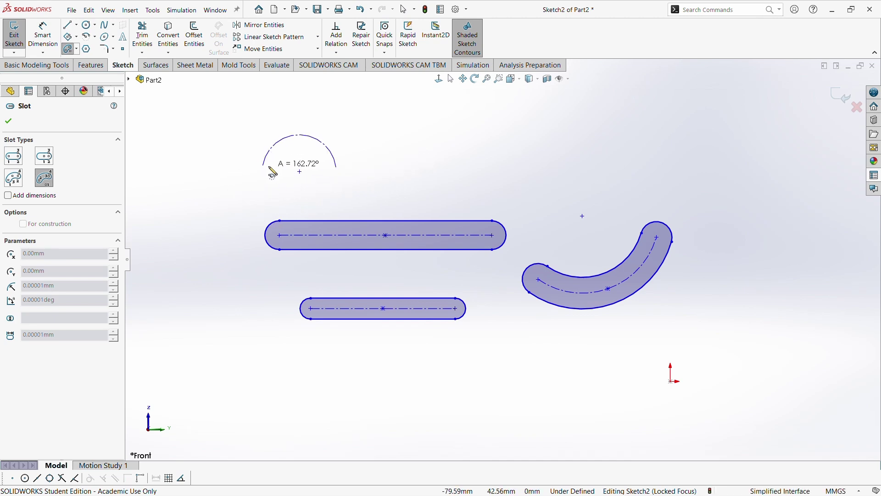
left_click(265, 172)
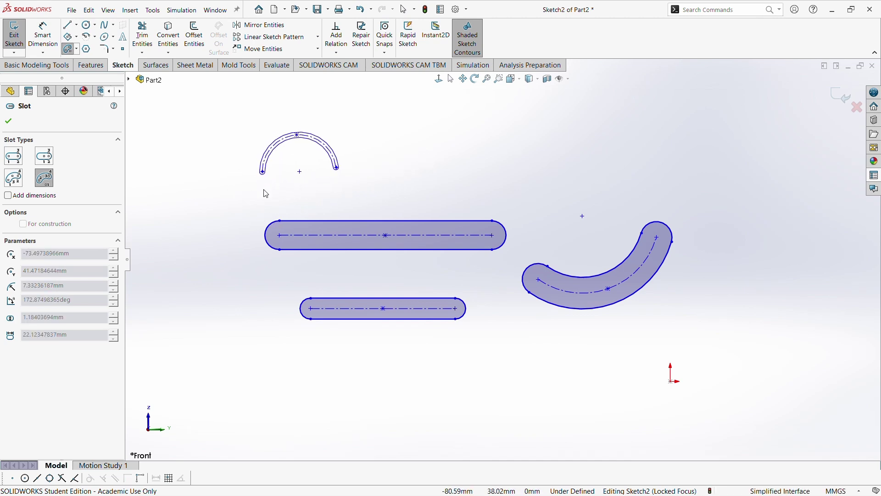
left_click(282, 221)
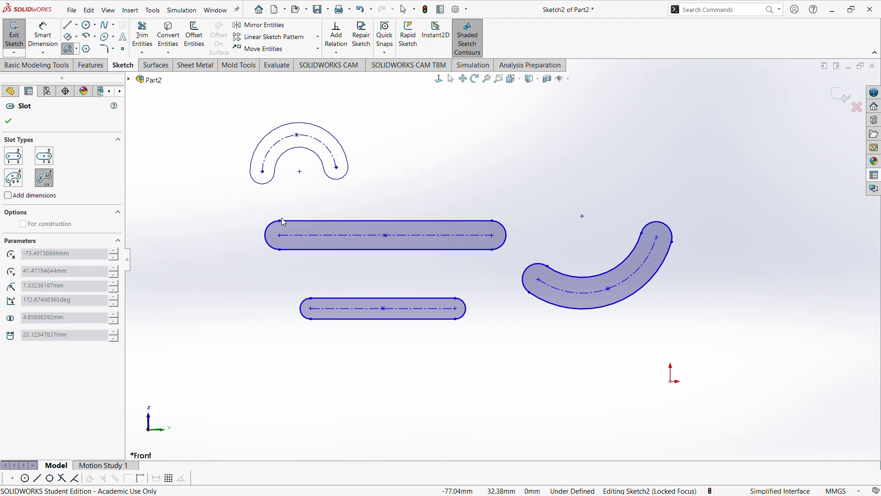
left_click(8, 122)
Step: Sketch a center-based circle of about 10.6 mm radius above the 3 point arc slot
key("z")
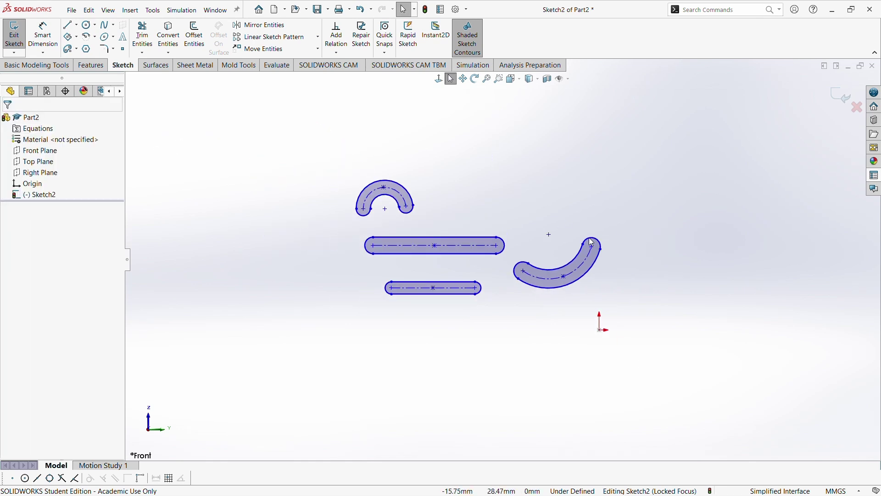
left_click(97, 25)
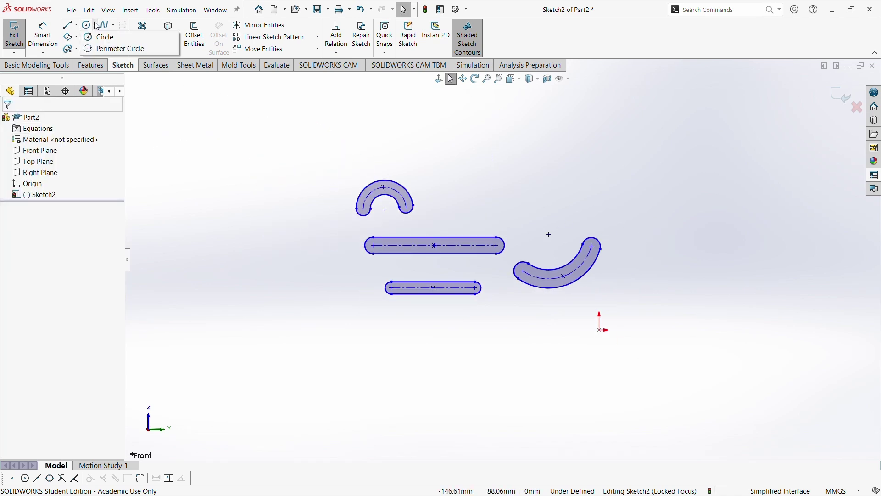
left_click(100, 38)
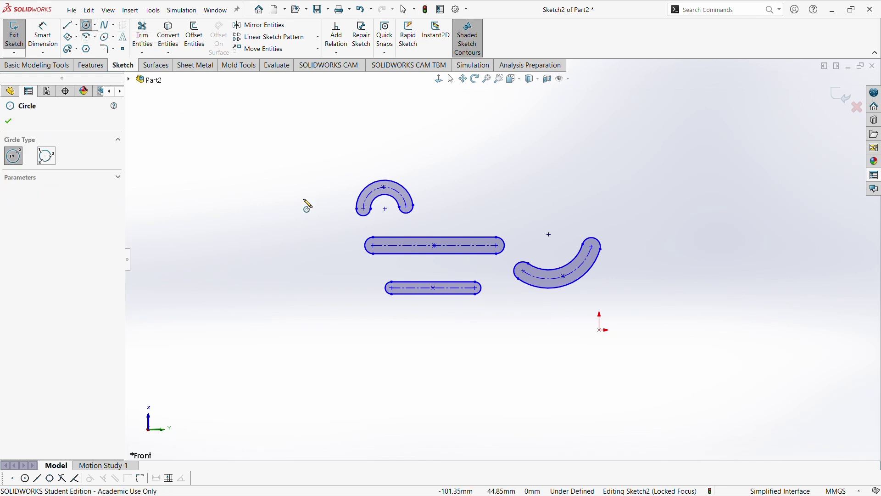
left_click(554, 187)
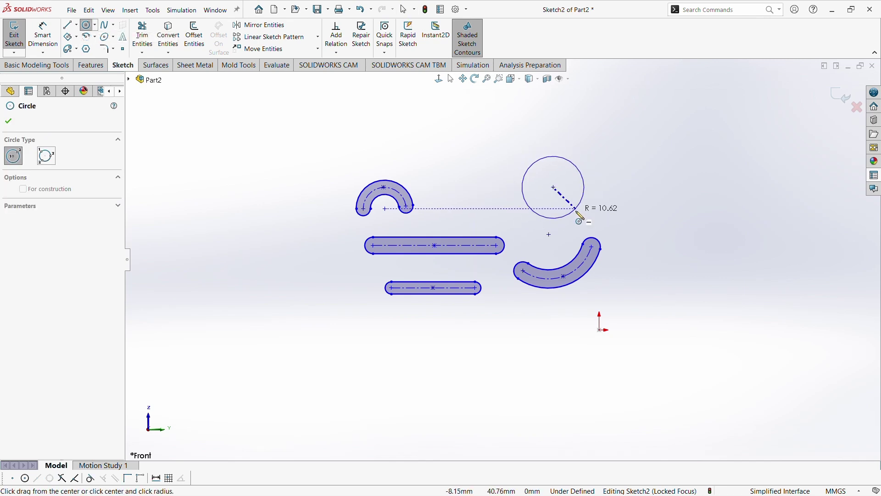
left_click(579, 217)
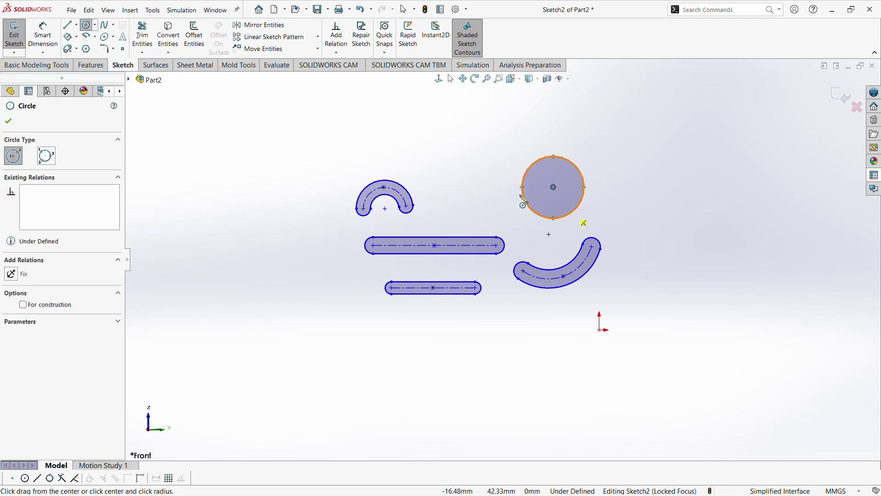
Step: Sketch a perimeter circle tangent to the 3 point arc slot's near end and to both straight slots
left_click(96, 25)
left_click(100, 49)
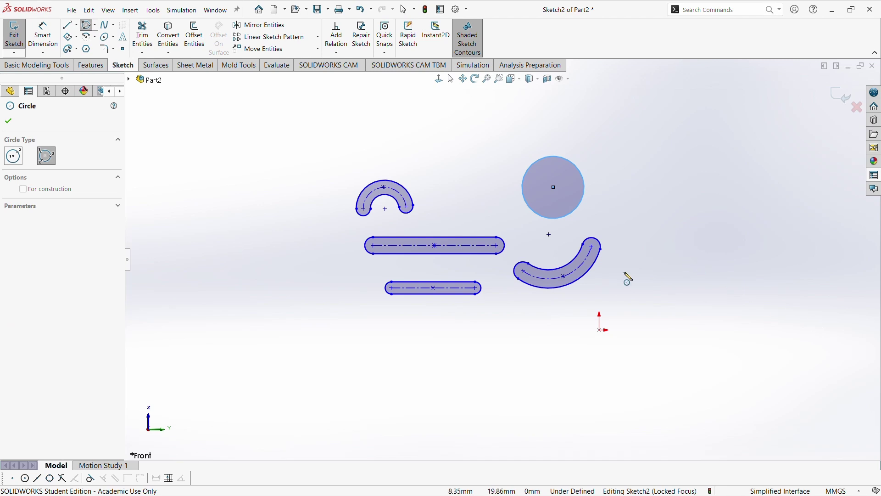
scroll(566, 285, "down", 5)
left_click(444, 238)
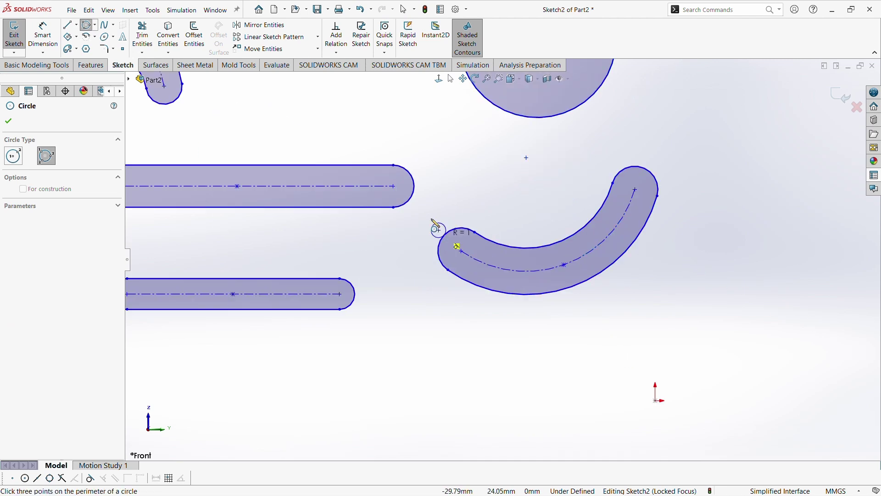
left_click(413, 203)
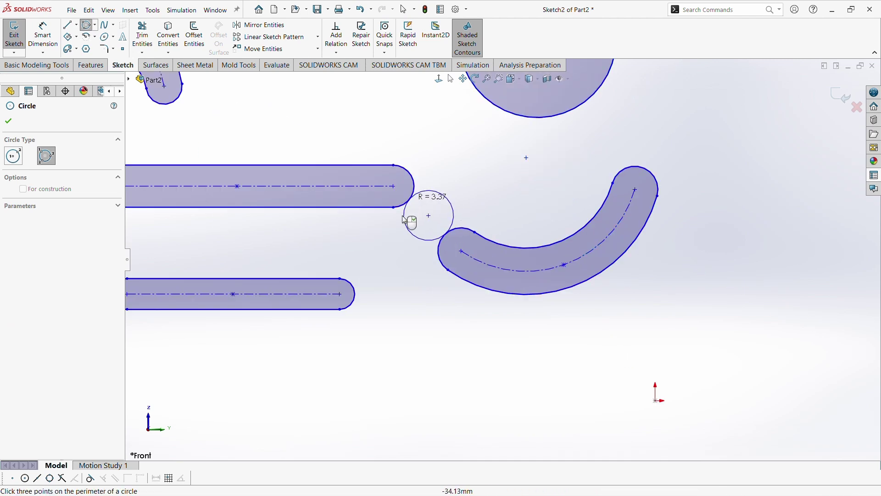
left_click(356, 294)
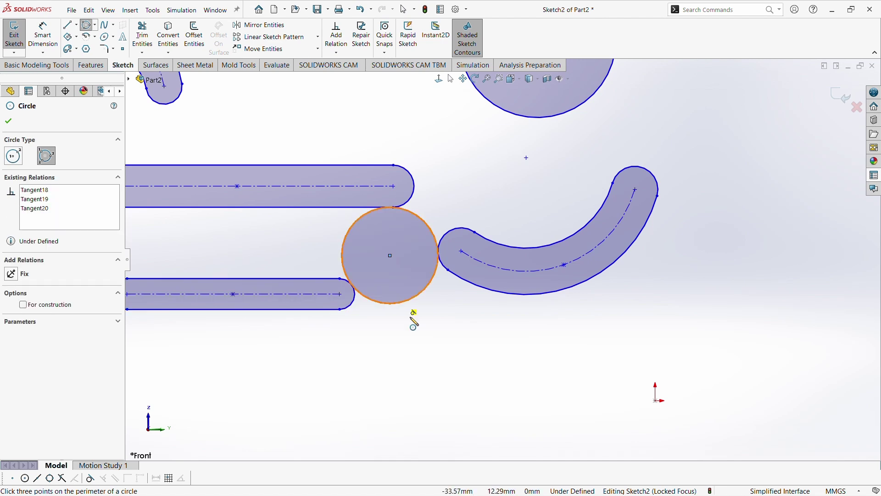
left_click(9, 122)
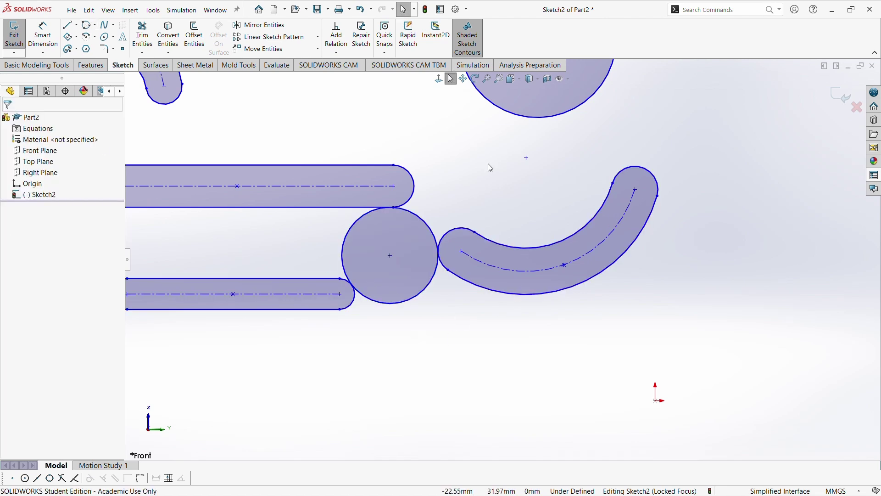
Step: Examine the tangent contact between the perimeter circle and the lower edge of the upper straight slot
scroll(442, 216, "down", 6)
left_click_drag(429, 208, 272, 247)
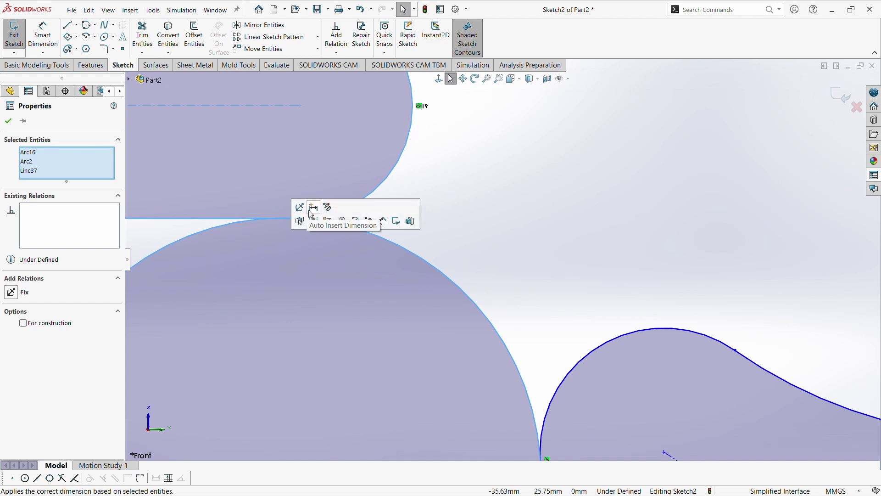
left_click(460, 186)
scroll(423, 180, "down", 5)
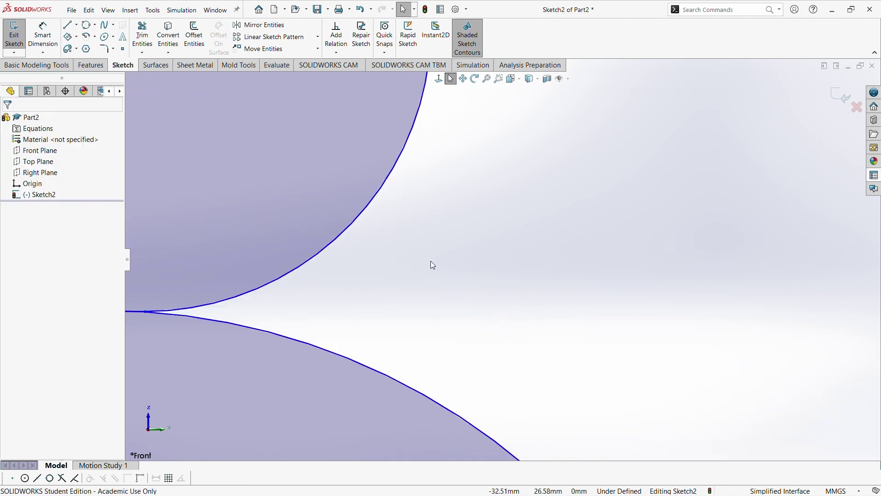
scroll(319, 302, "up", 1)
scroll(391, 280, "up", 2)
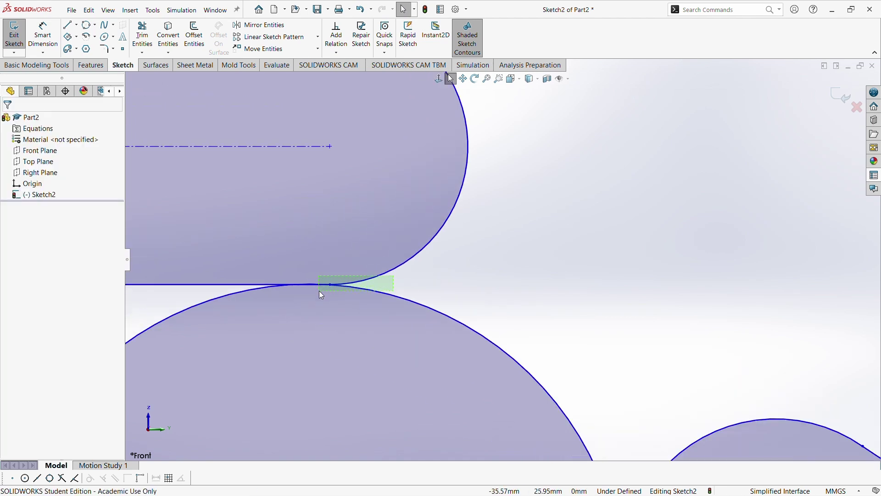
left_click_drag(318, 290, 318, 290)
left_click(643, 212)
scroll(689, 284, "up", 8)
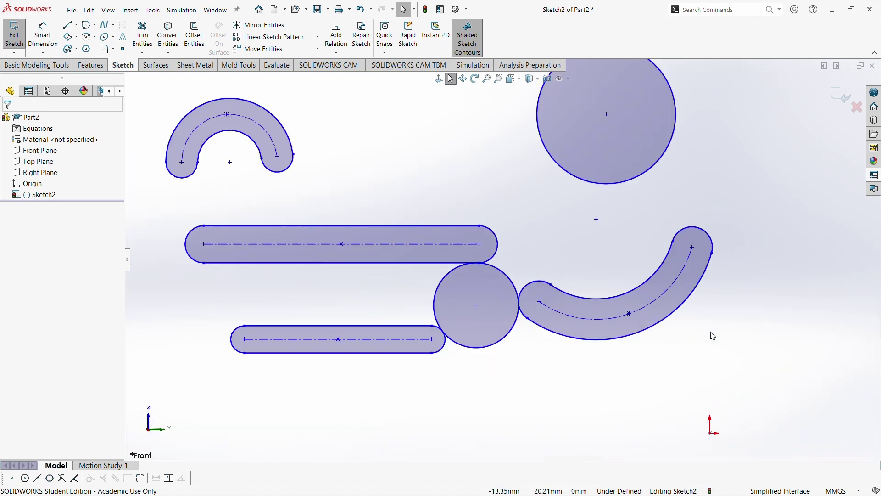
Step: Sketch a line tangent to the 3 point arc slot's left end cap, rising diagonally to the upper right
scroll(597, 271, "down", 4)
left_click(68, 25)
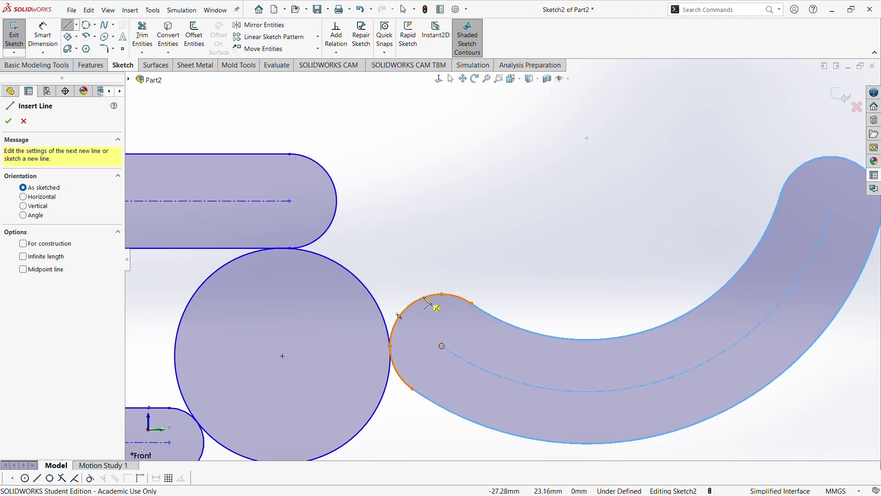
left_click(421, 299)
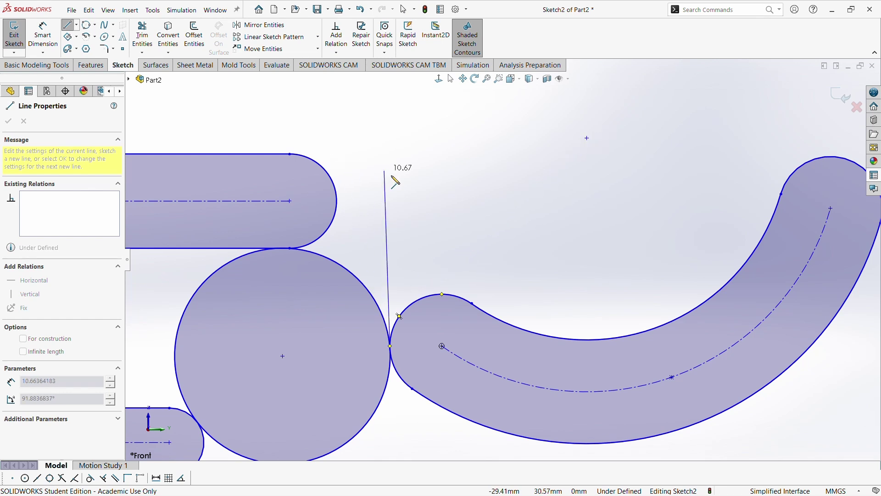
left_click(458, 209)
key("Escape")
Step: Examine the tangent relation between the diagonal line and the 3 point arc slot's end cap
scroll(436, 289, "down", 4)
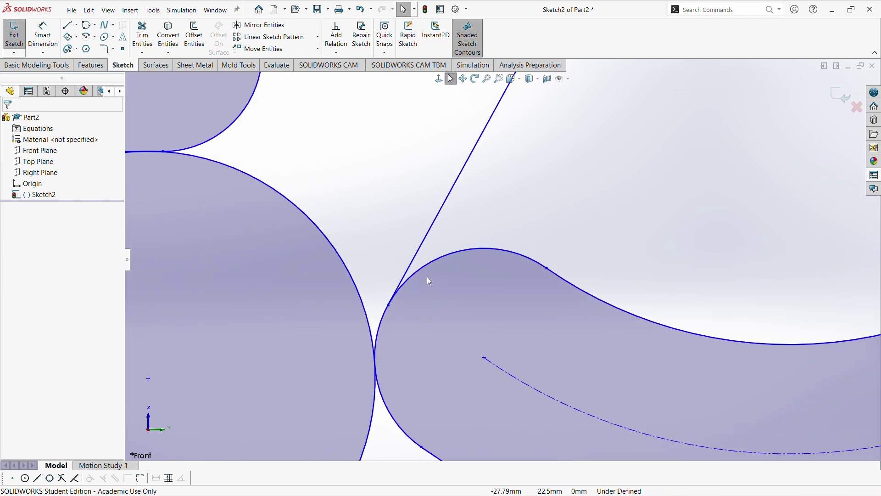
left_click_drag(451, 234, 381, 331)
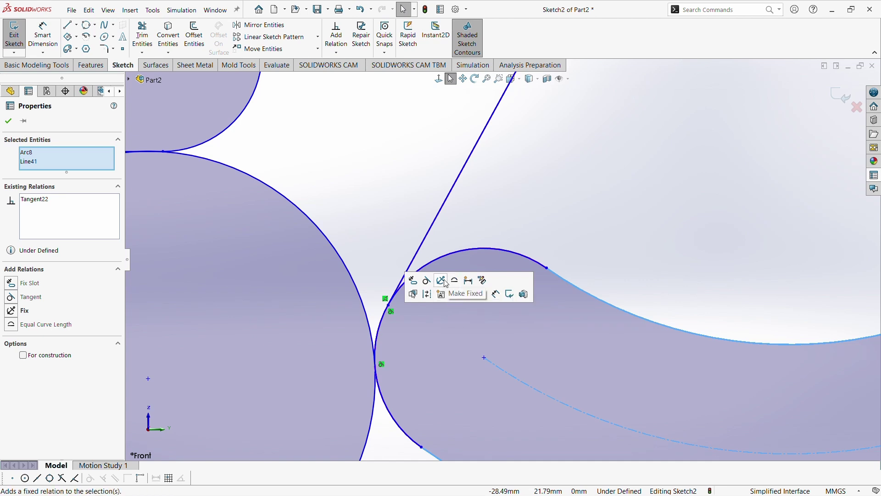
left_click(430, 282)
left_click(440, 251)
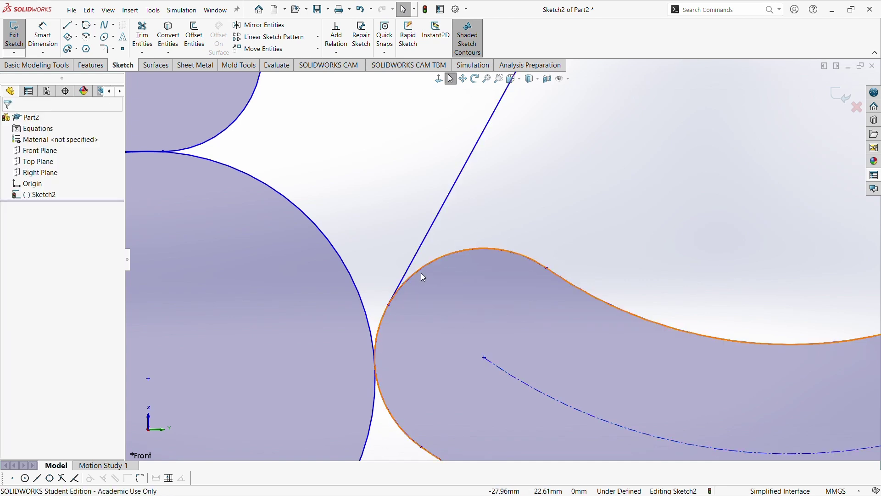
scroll(413, 280, "up", 8)
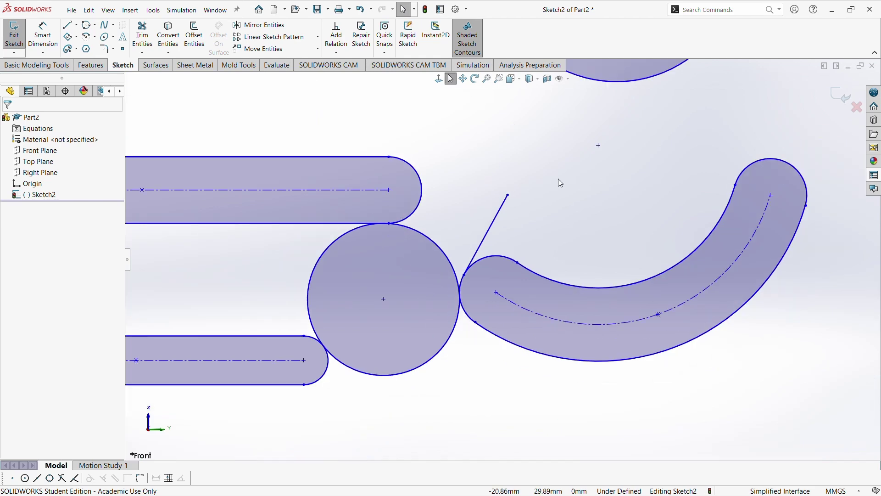
scroll(551, 244, "down", 5)
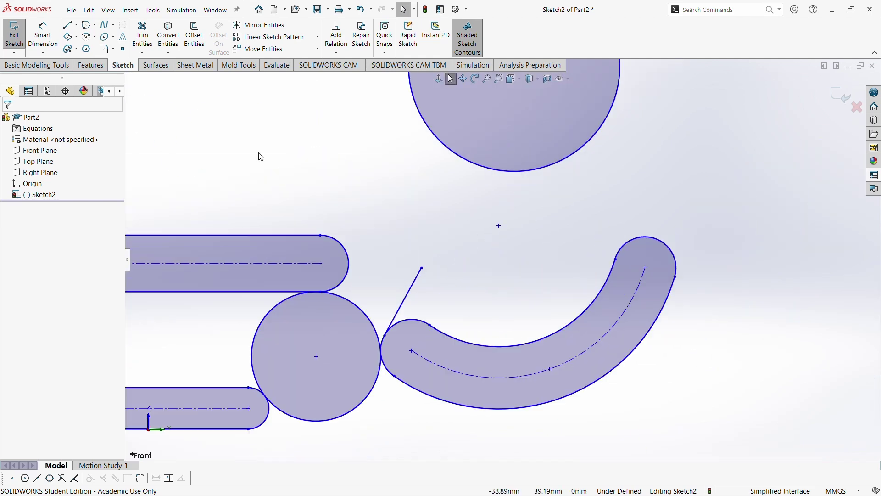
Step: Sketch a short centerpoint arc bulging to the right, above the right end of the upper straight slot
left_click(94, 41)
left_click(94, 41)
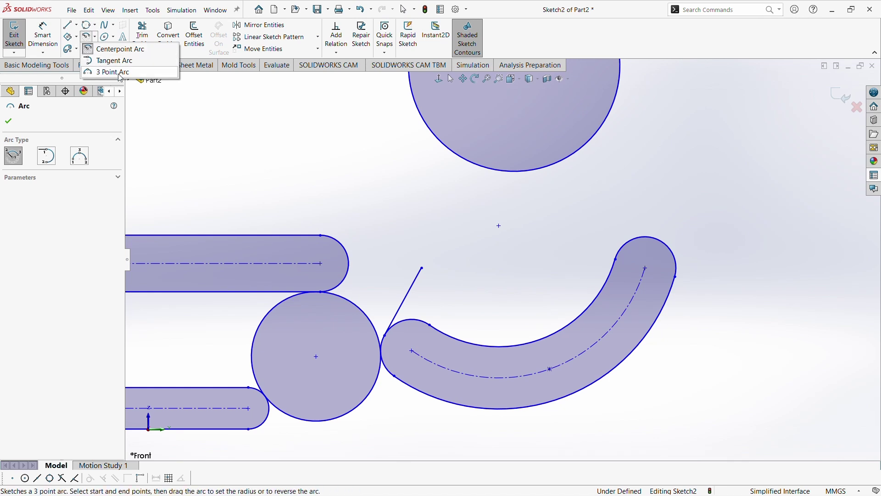
key("Escape")
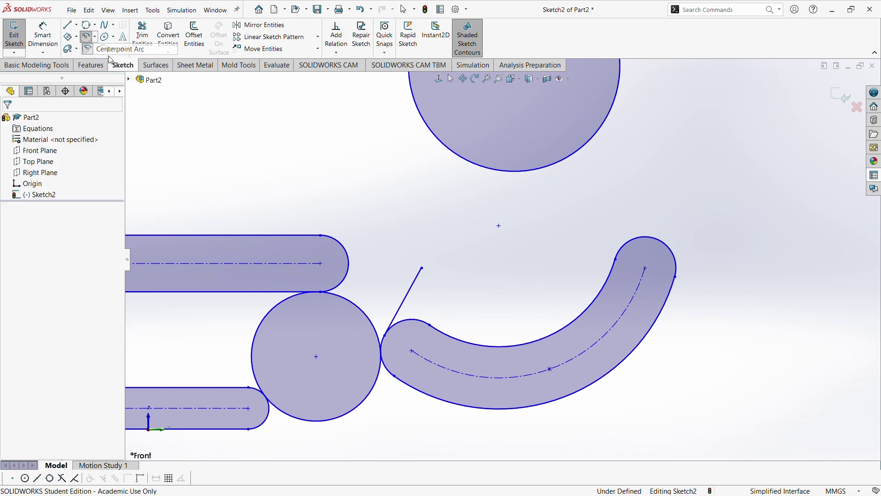
left_click(88, 36)
left_click(291, 148)
left_click(337, 161)
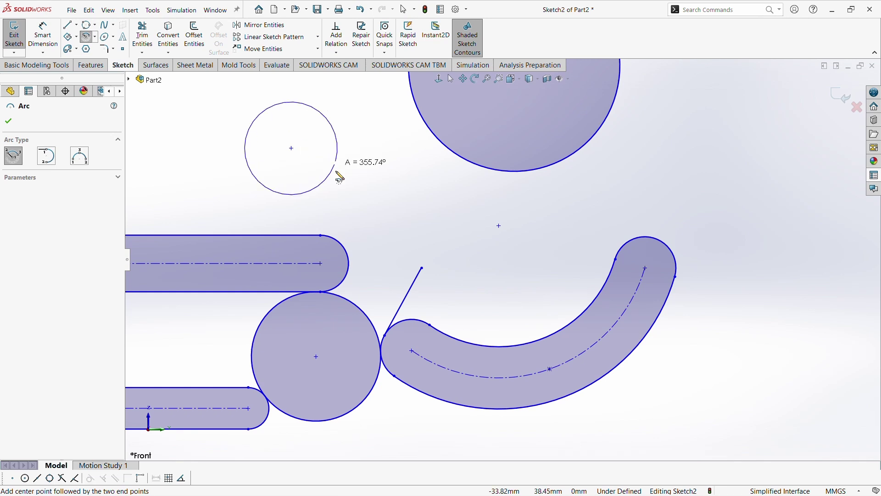
left_click(323, 114)
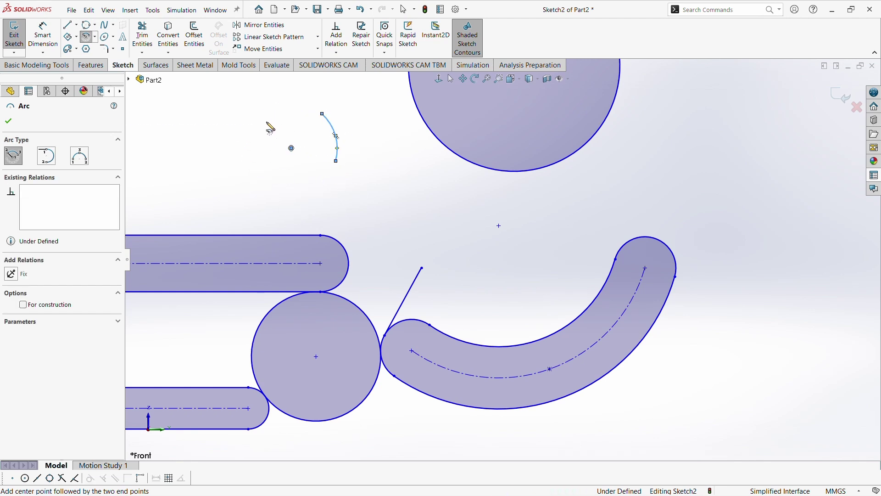
scroll(354, 174, "down", 3)
scroll(501, 260, "up", 3)
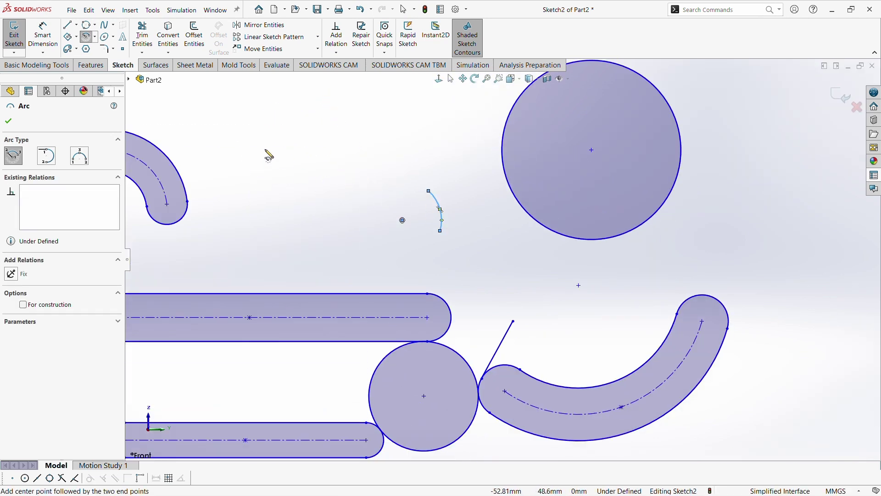
Step: Sketch a tangent arc from the right endpoint of the upper straight slot's lower edge to the left endpoint of the 3 point arc slot's inner edge
left_click(96, 37)
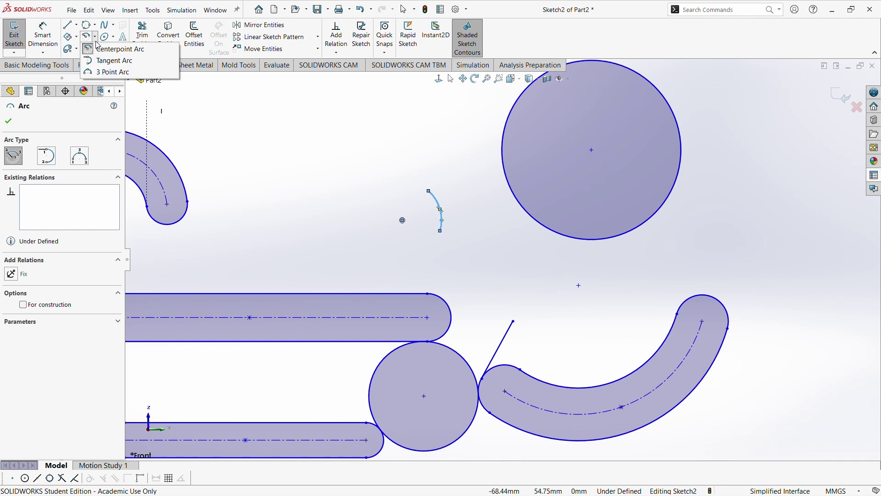
left_click(99, 62)
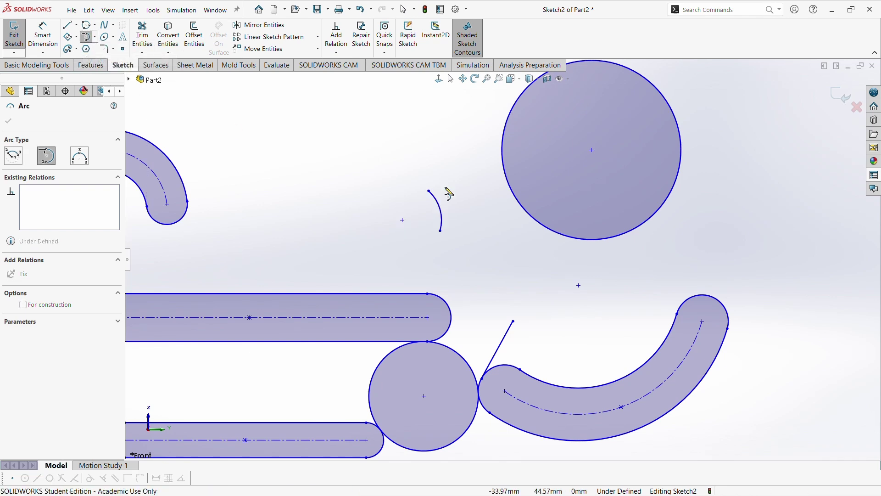
left_click(542, 225)
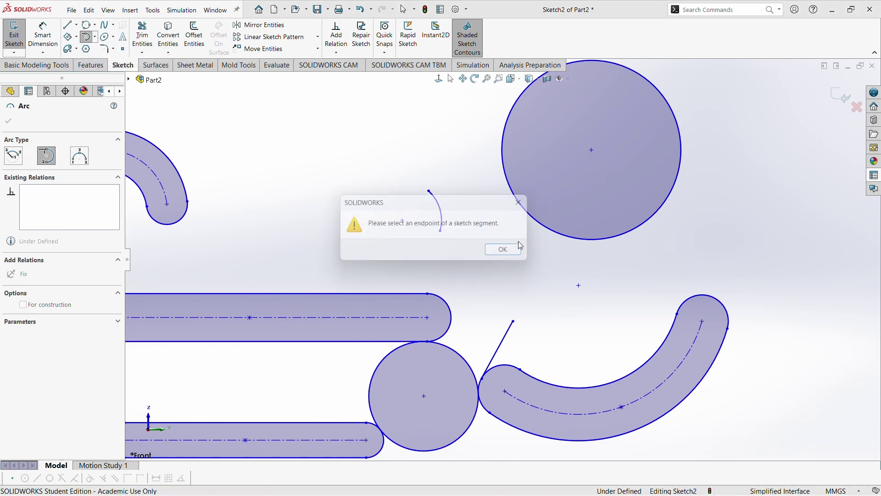
left_click(526, 200)
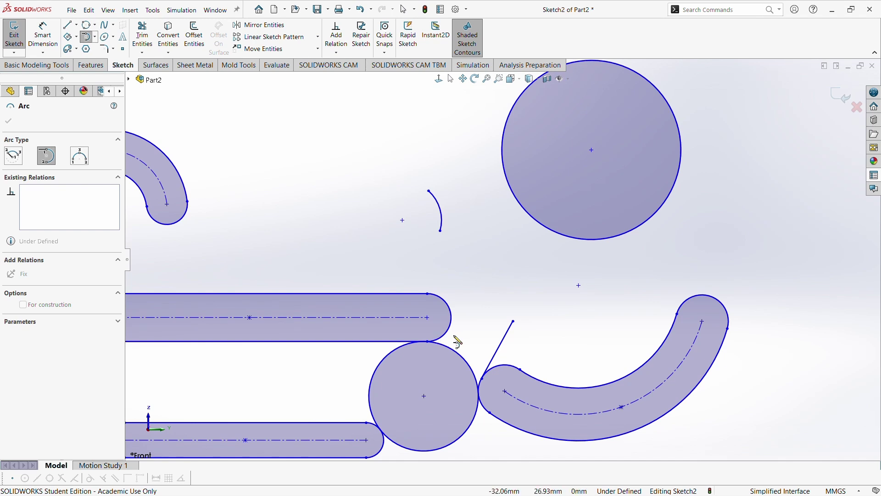
left_click(428, 342)
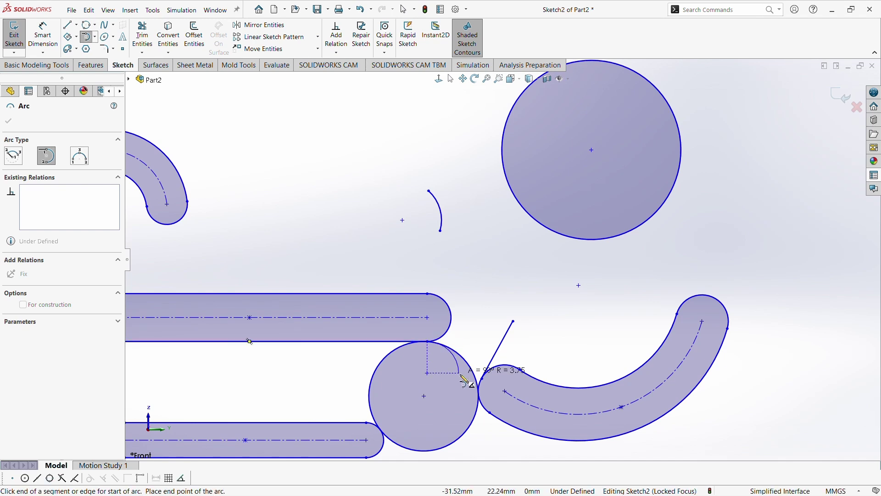
left_click(521, 370)
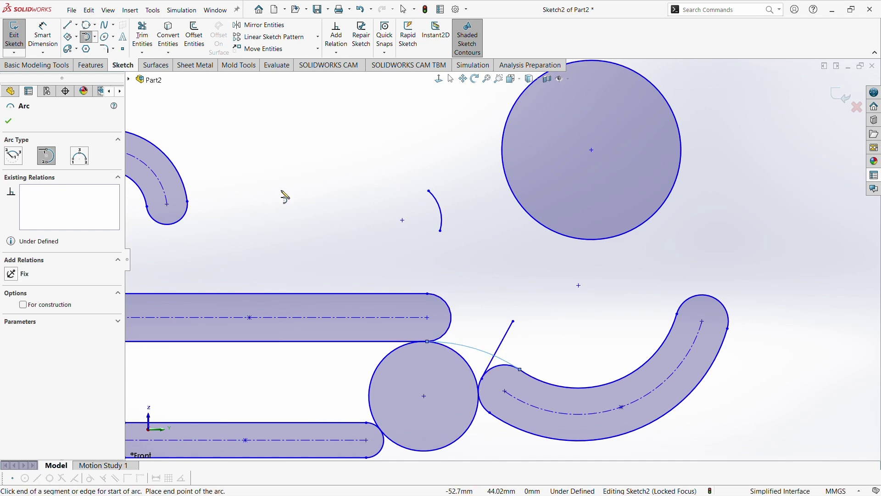
Step: Sketch a 3 point arc of about 24.3 mm radius from the upper straight slot's top edge endpoint to the arc slot's right inner endpoint
left_click(94, 38)
left_click(94, 38)
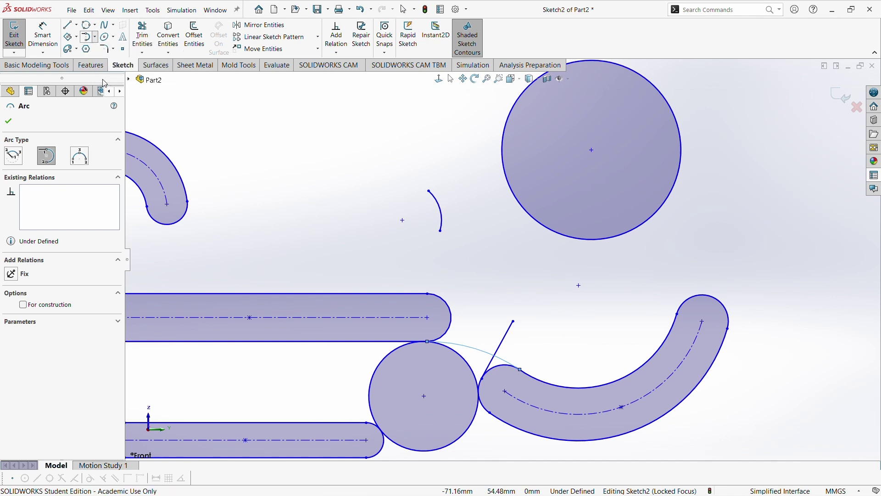
left_click(93, 37)
left_click(110, 72)
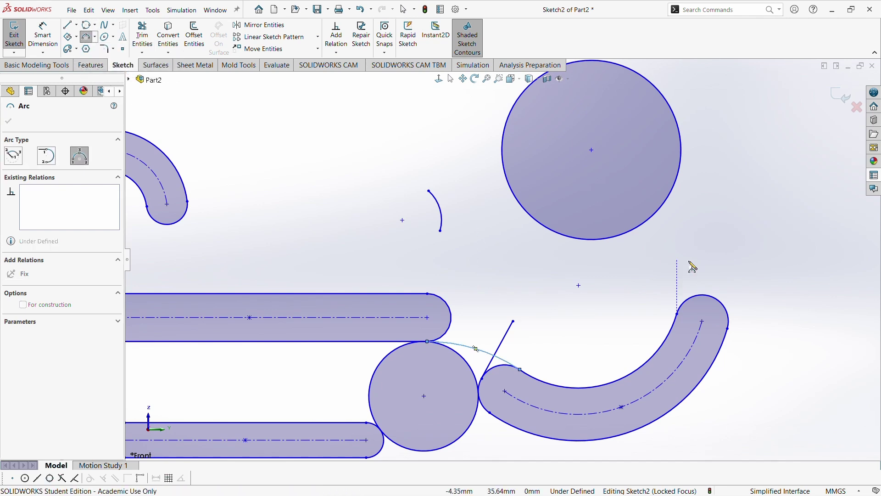
left_click(431, 296)
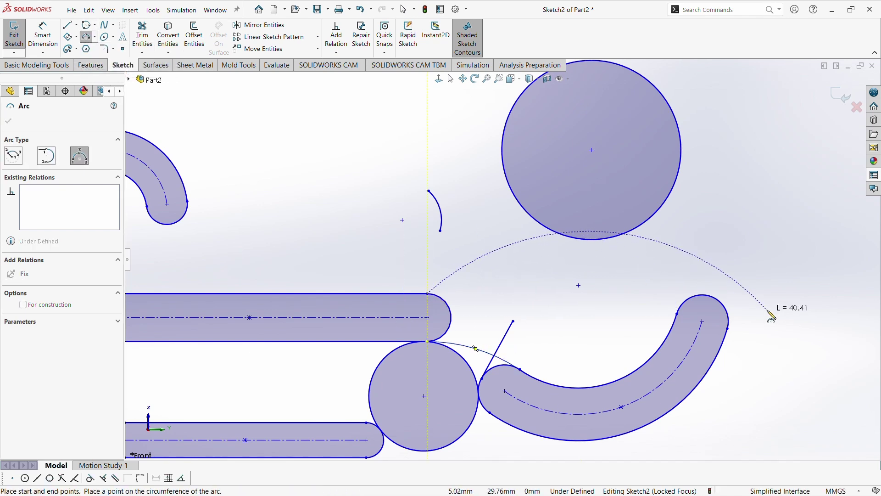
left_click(678, 315)
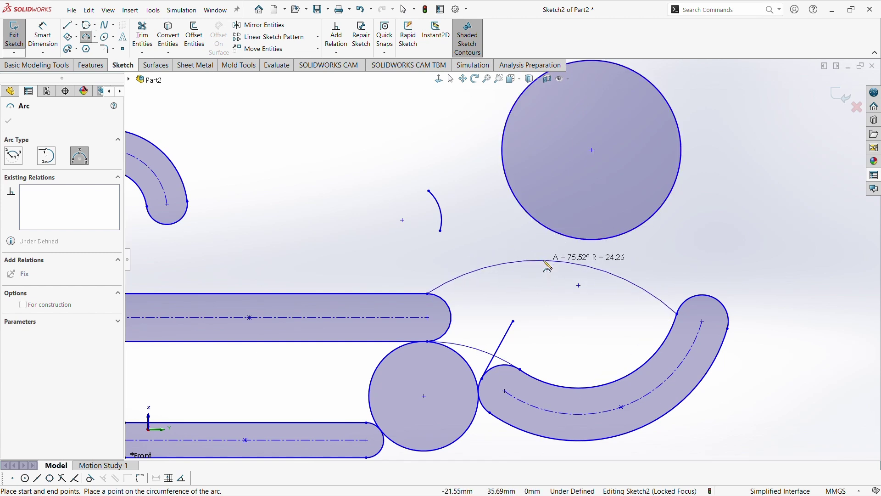
left_click(547, 267)
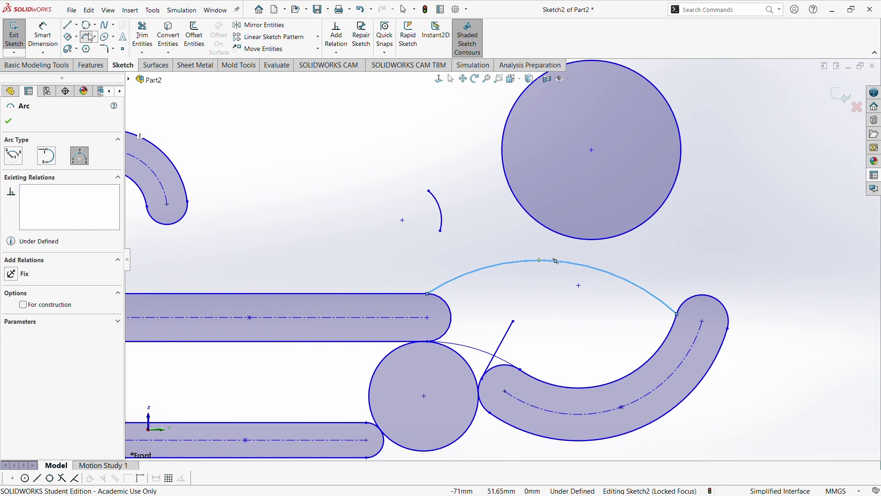
Step: Dimension the 3 point arc's radius as 50 mm
left_click(45, 38)
left_click(593, 271)
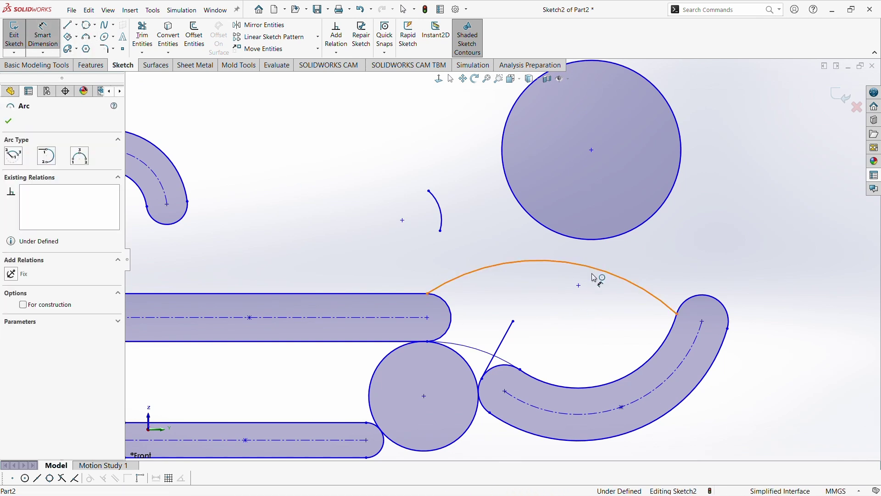
left_click(569, 319)
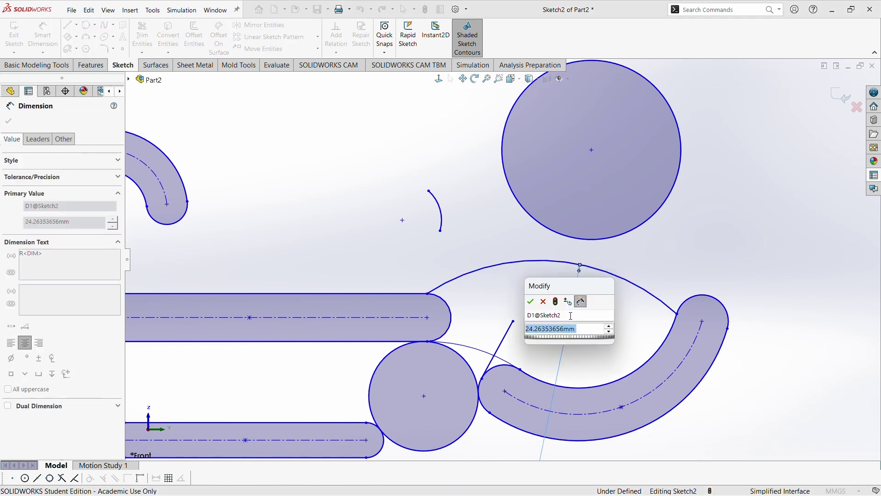
type("50")
key("Return")
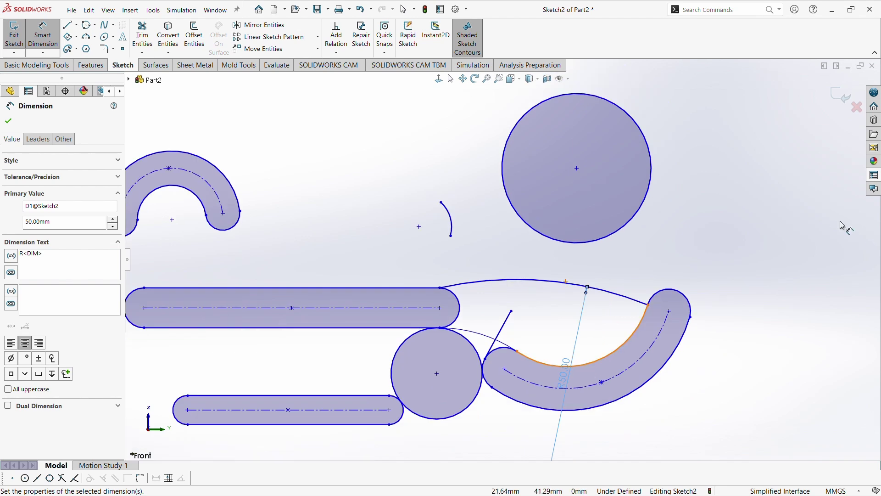
Step: Set the radius dimension of the 3 point arc to 100 mm
left_click(563, 373)
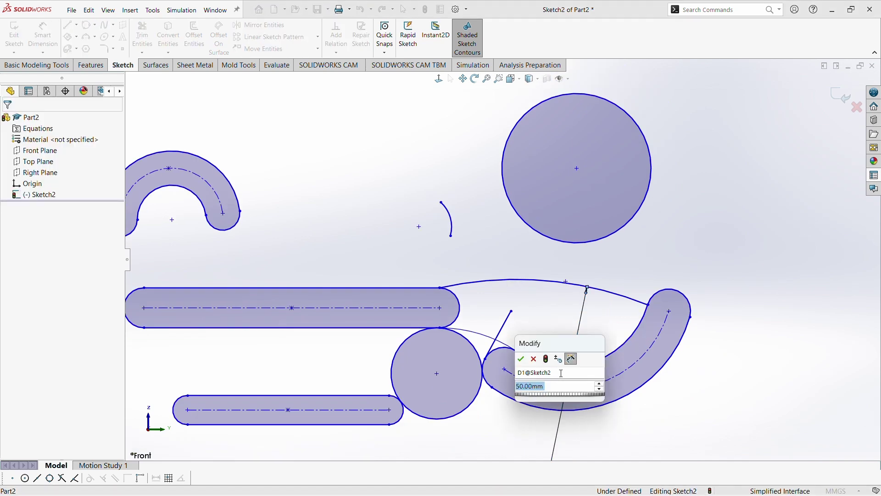
type("1")
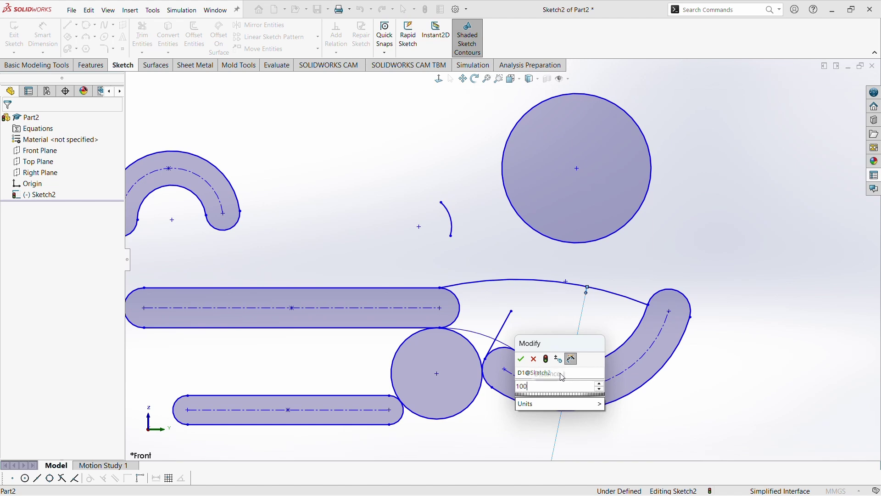
type("00")
key("Return")
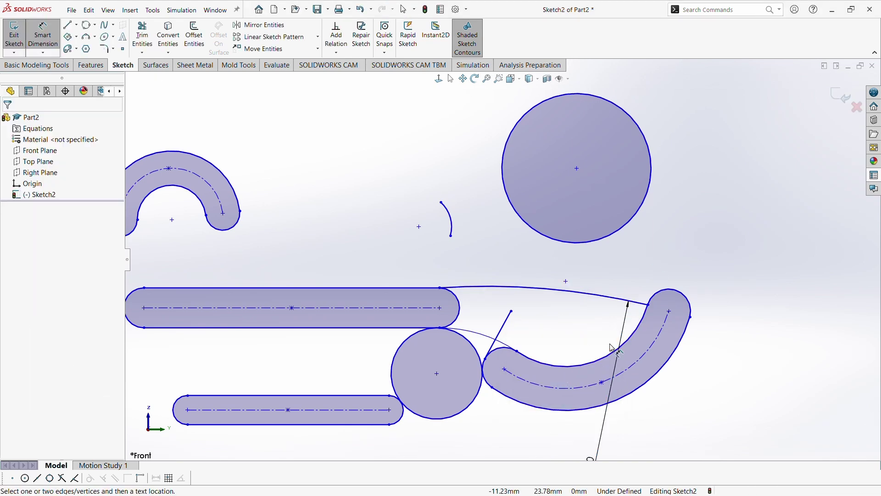
scroll(617, 349, "down", 2)
scroll(615, 338, "up", 8)
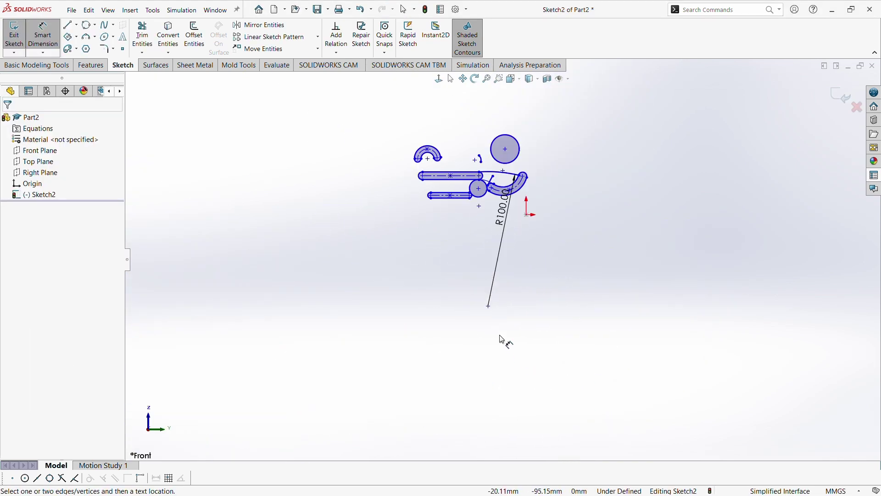
scroll(503, 340, "down", 3)
scroll(515, 275, "up", 6)
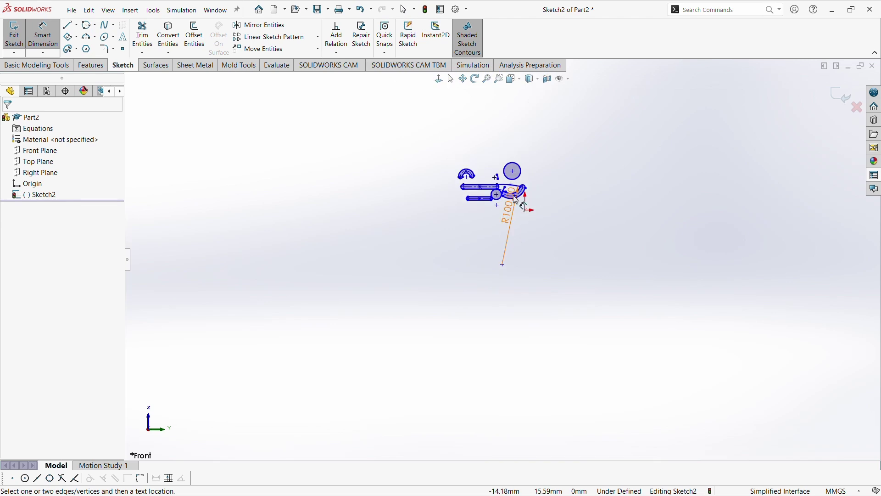
scroll(516, 200, "down", 8)
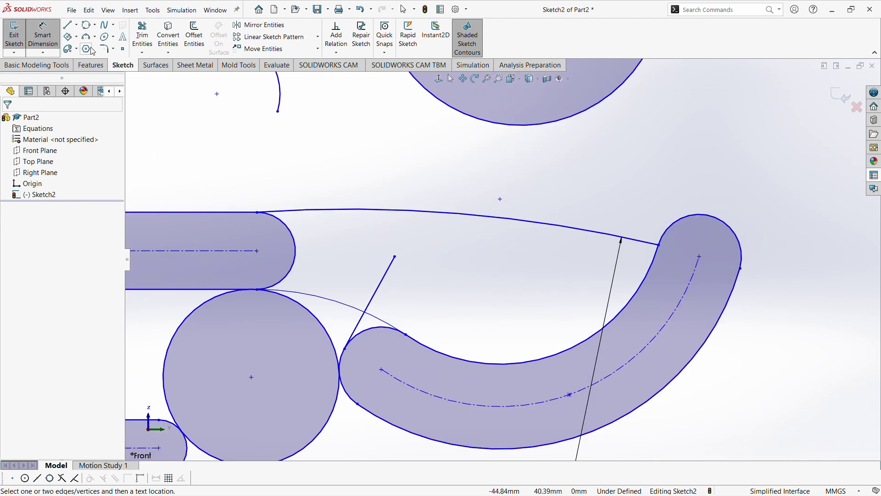
Step: Sketch an 8-sided inscribed-circle polygon, about 9.35 mm in circle diameter, centred above the midpoint of the upper straight slot
left_click(91, 49)
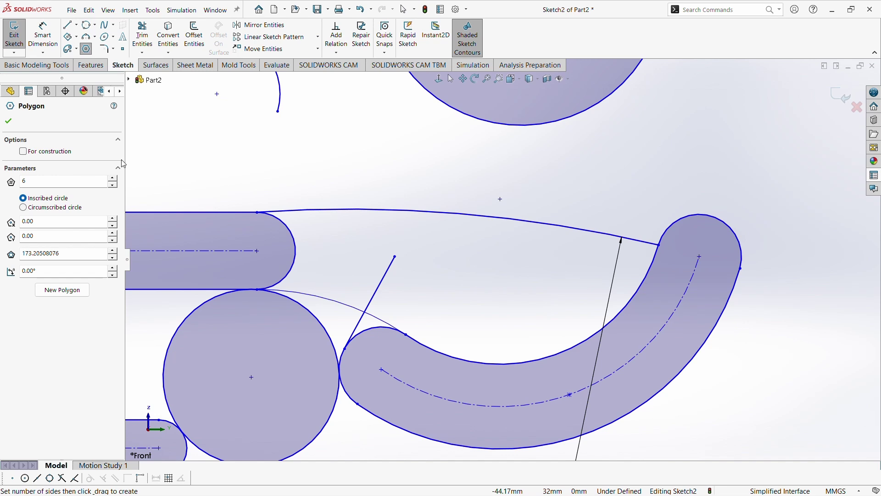
scroll(305, 189, "up", 4)
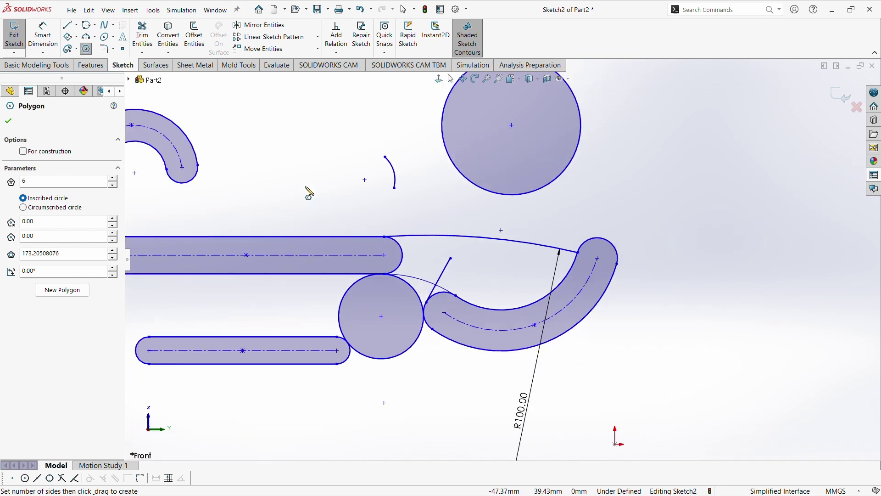
left_click(99, 181)
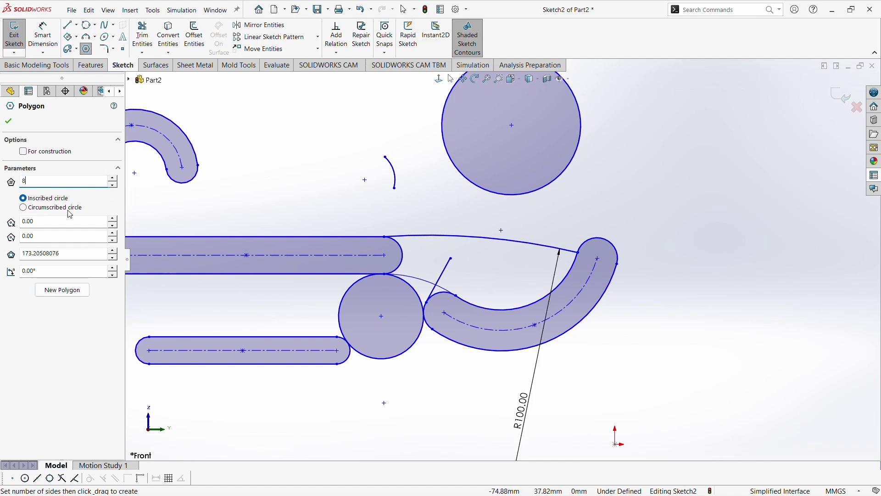
scroll(319, 139, "down", 4)
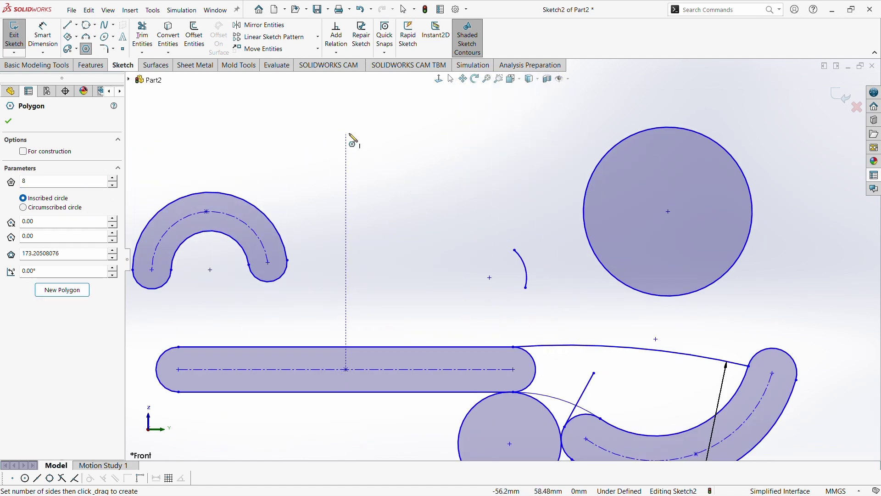
left_click(346, 135)
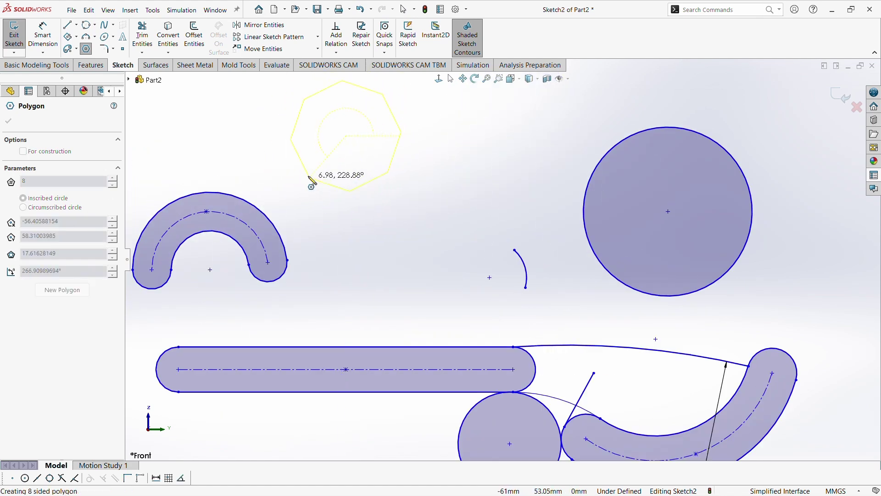
scroll(313, 158, "down", 3)
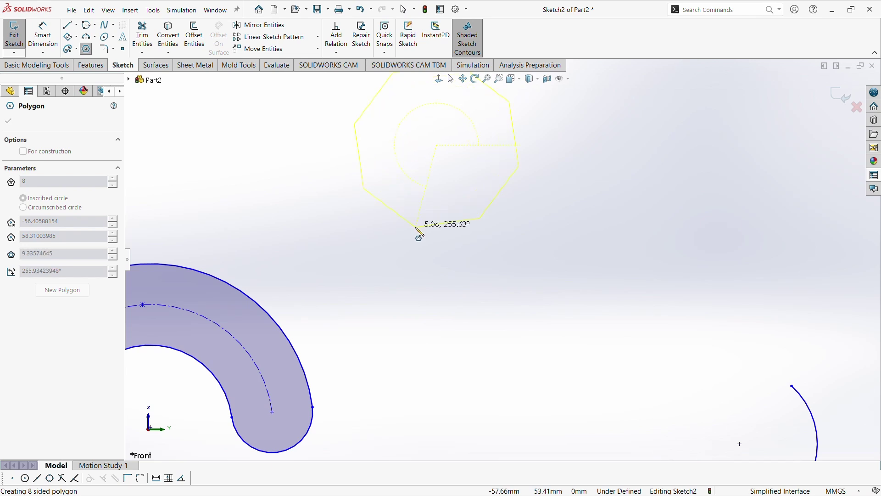
left_click(511, 170)
scroll(507, 162, "up", 2)
scroll(487, 161, "down", 6)
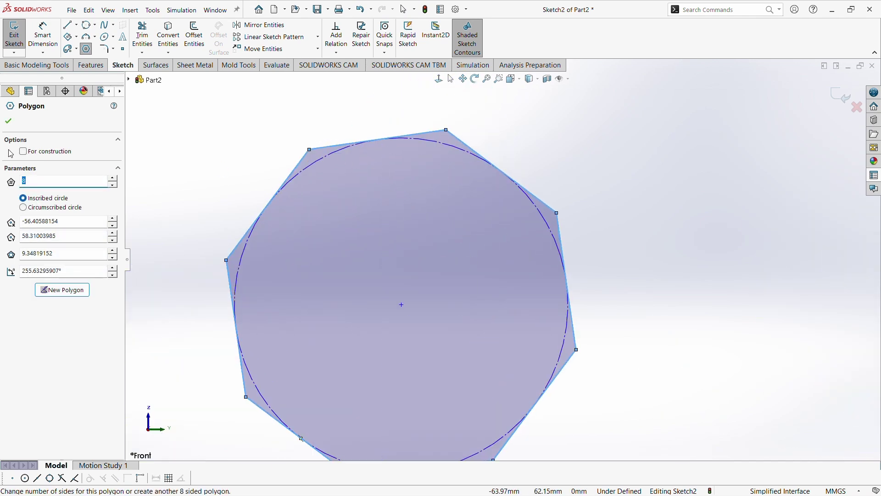
Step: Compare the octagon's circumscribed and inscribed circle options, finish with Inscribed circle, and leave the Polygon command
left_click(23, 208)
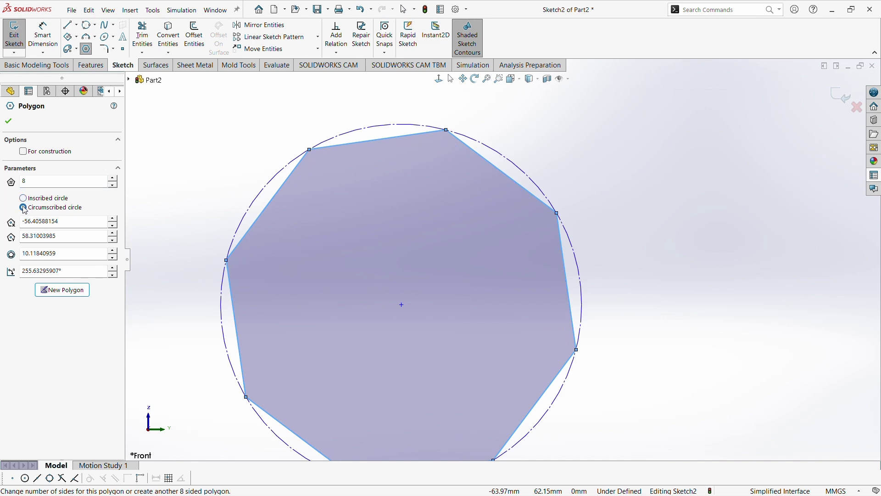
left_click(23, 199)
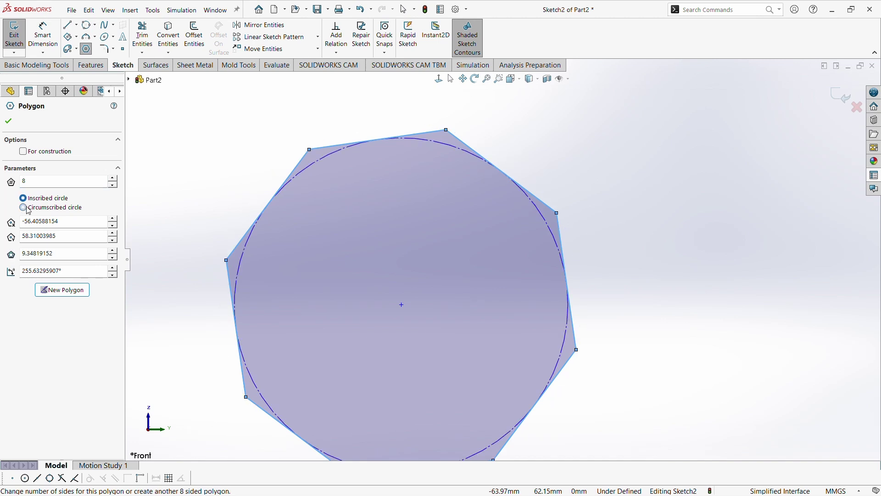
left_click(25, 208)
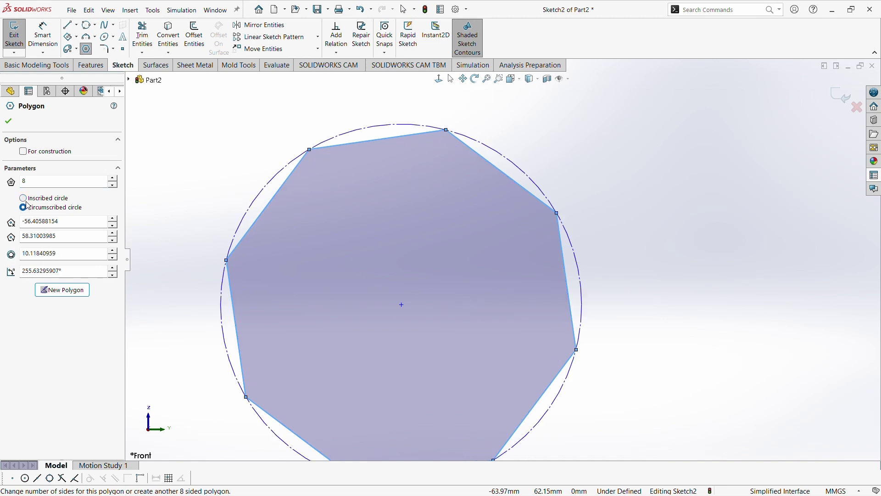
left_click(24, 199)
left_click(25, 206)
left_click(25, 198)
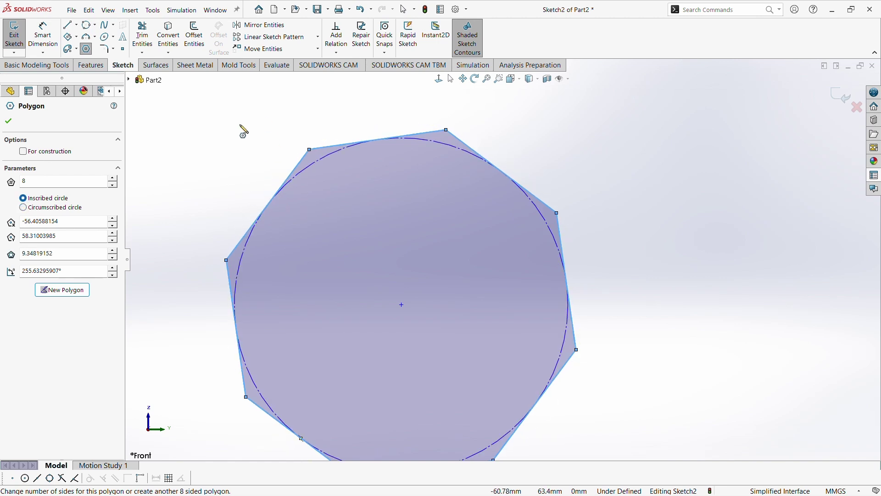
left_click(10, 121)
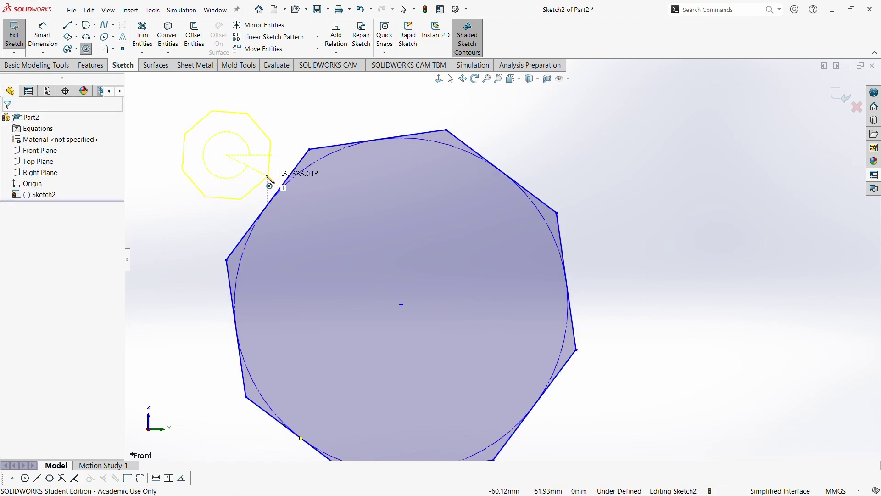
key("Escape")
Step: Dimension the octagon's upper-left side as 3 mm with Smart Dimension
left_click(286, 182)
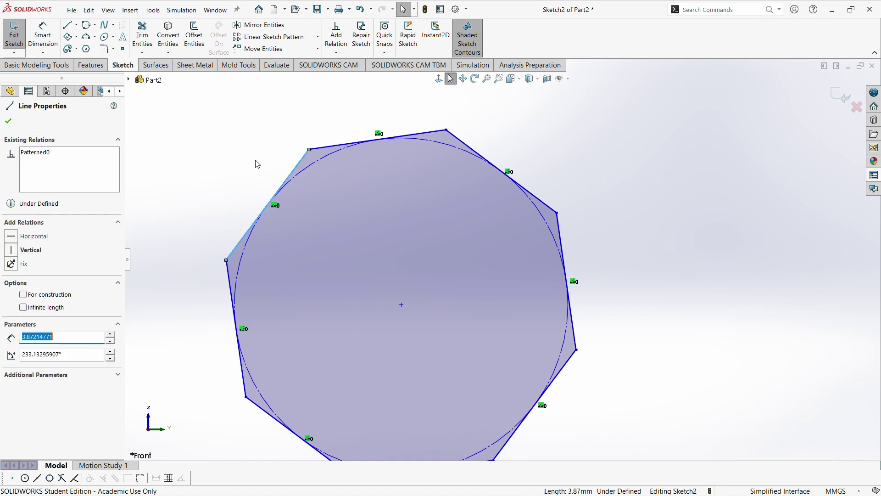
left_click(257, 165)
left_click(40, 34)
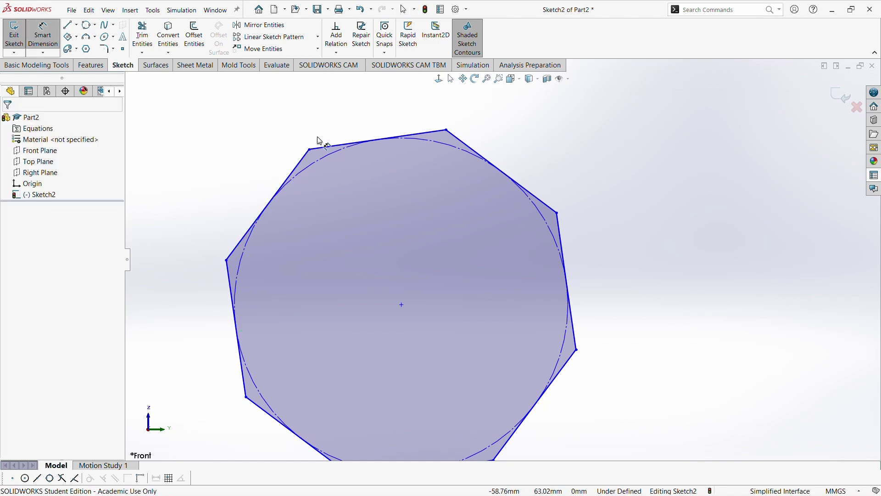
left_click(300, 170)
left_click(287, 161)
type("3")
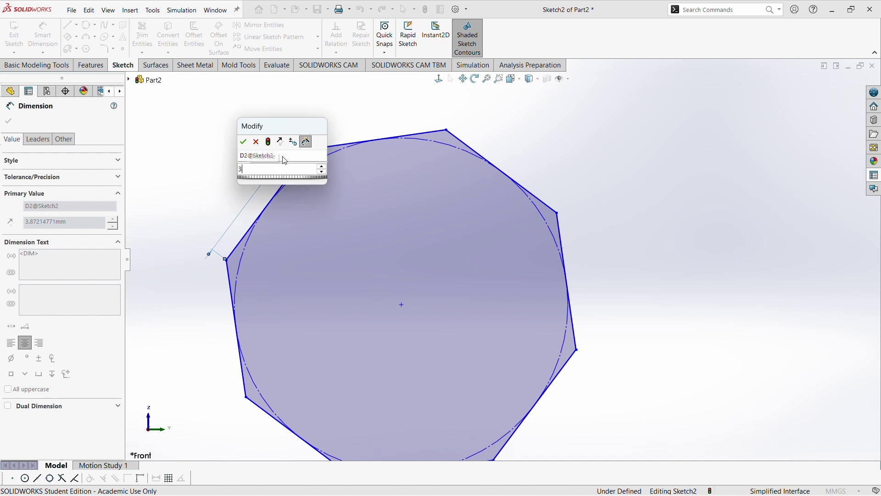
key("Return")
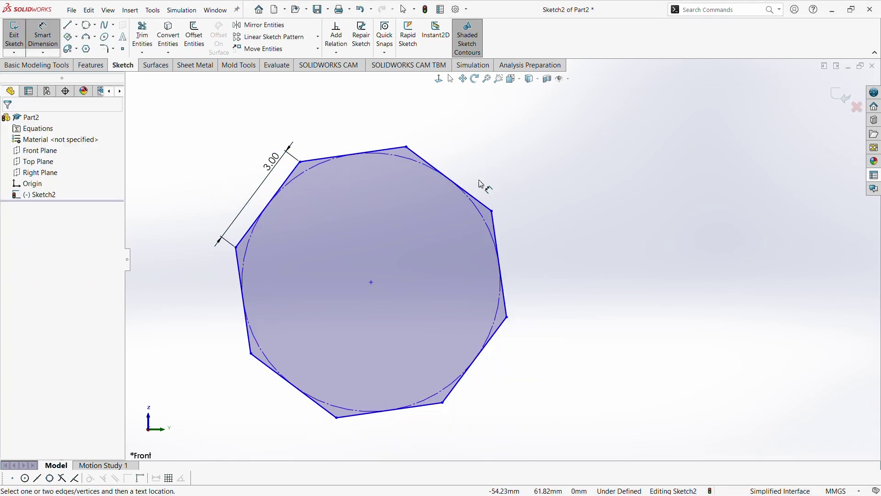
Step: Try to dimension the diameter of the octagon's inscribed construction circle
left_click(398, 158)
left_click(407, 154)
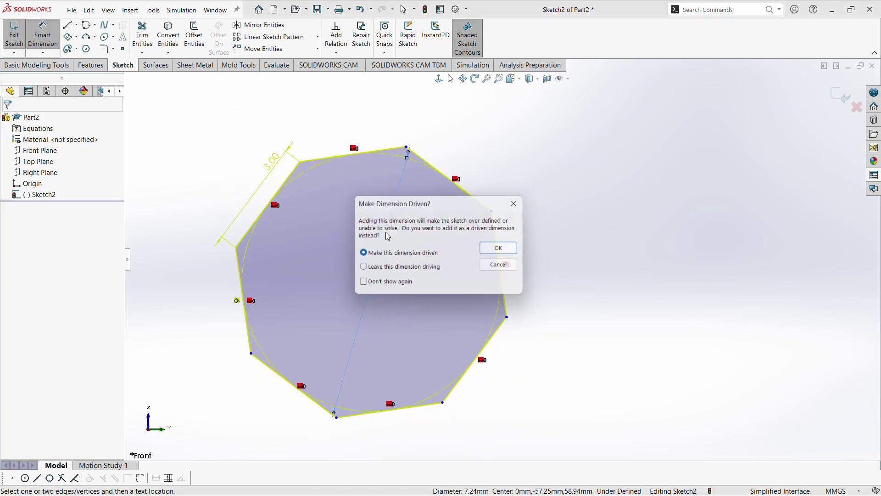
left_click(518, 204)
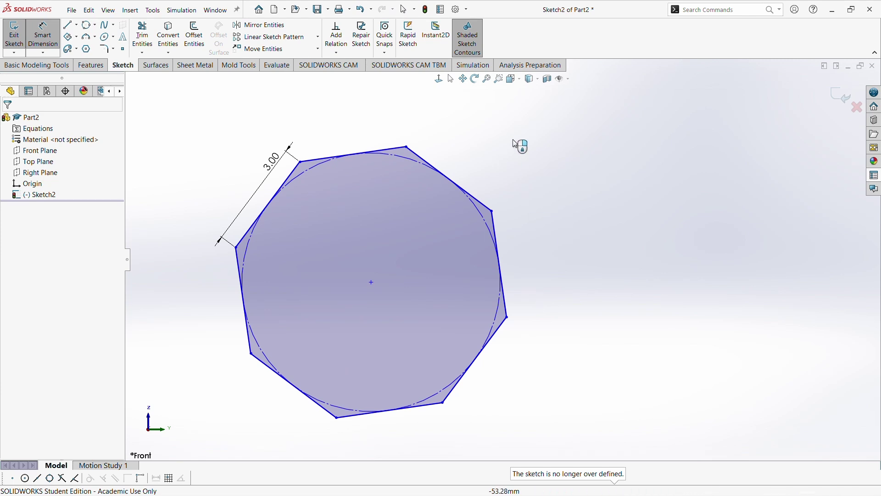
Step: Sketch a spline from the octagon's upper-right vertex through the short arc's top endpoint and the large circle's left quadrant to the octagon's lower-right vertex
left_click(113, 24)
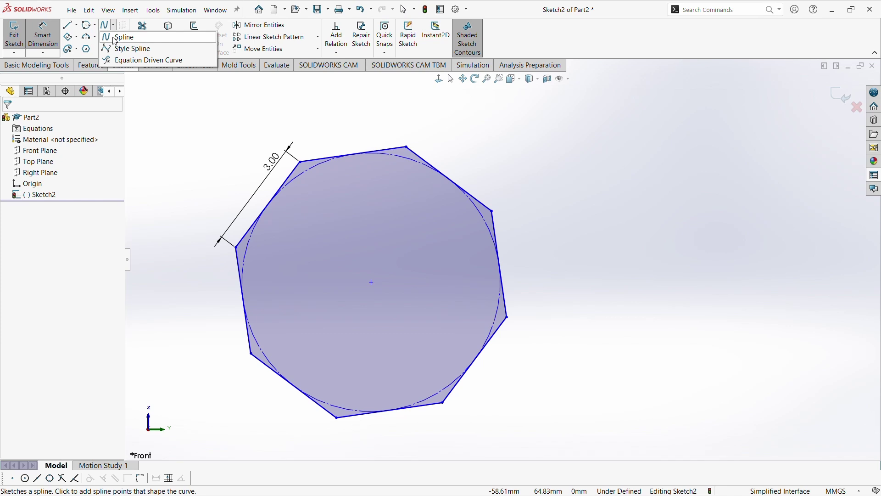
left_click(115, 40)
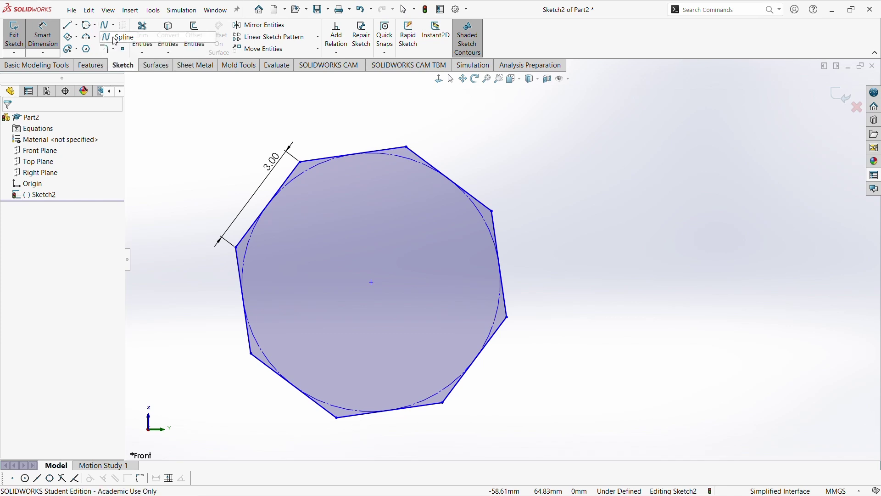
left_click(493, 211)
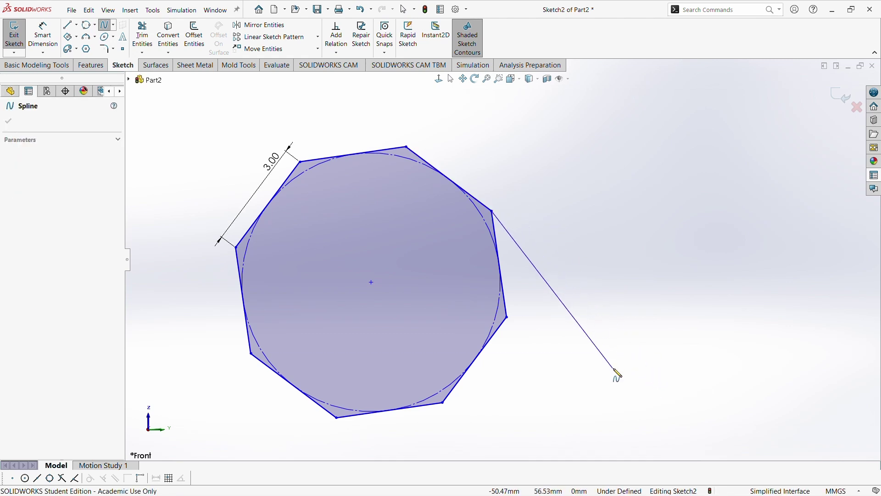
scroll(615, 362, "up", 5)
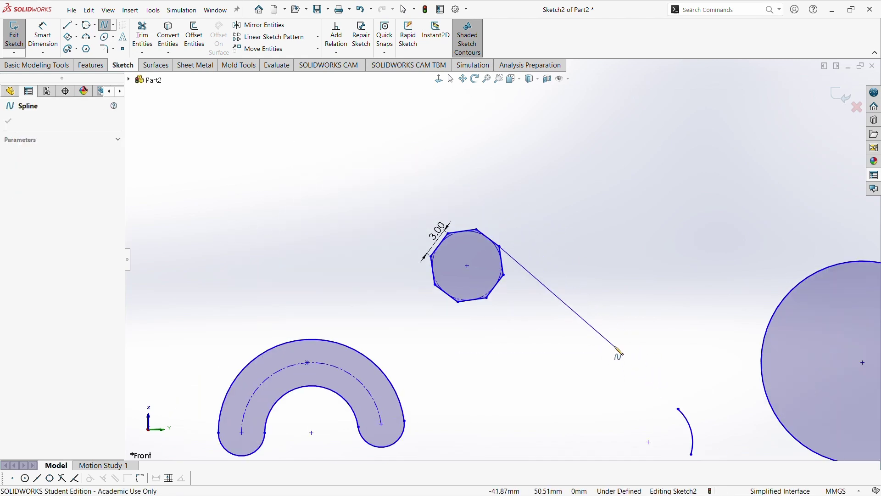
left_click(679, 408)
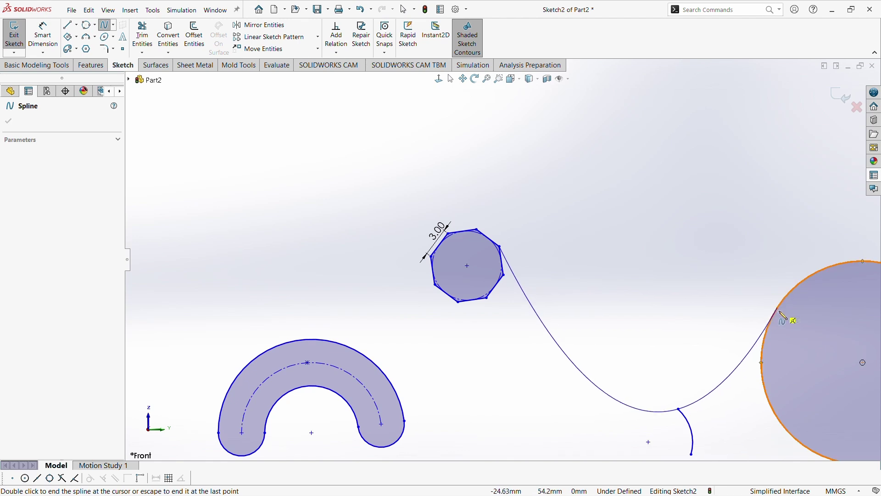
left_click(762, 363)
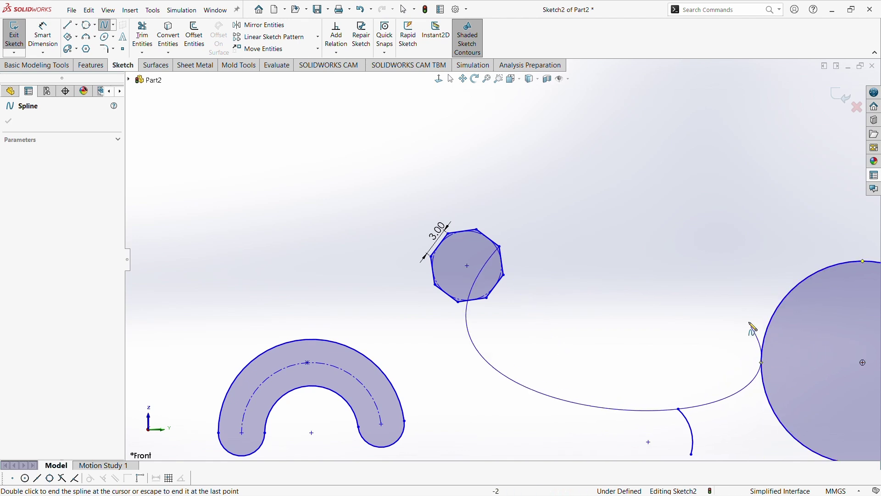
left_click(504, 276)
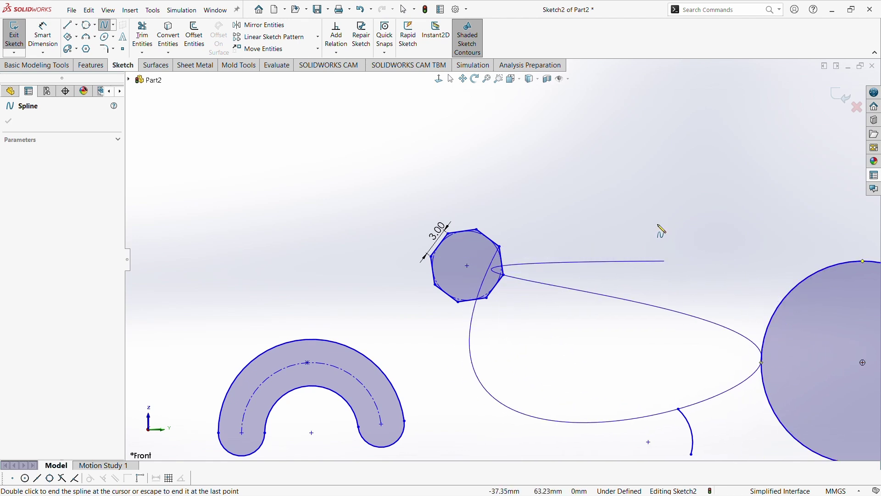
key("Escape")
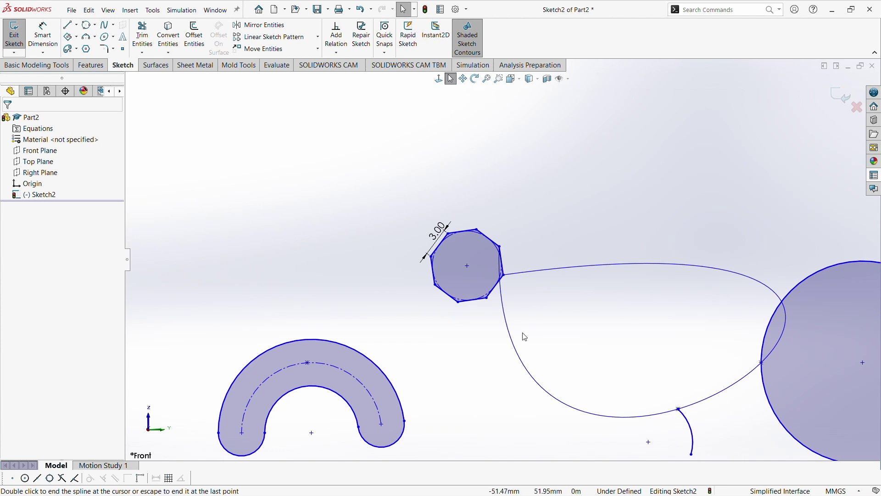
Step: Reshape the spline by adjusting its tangent handles at the short arc's endpoint and at the octagon
left_click(516, 343)
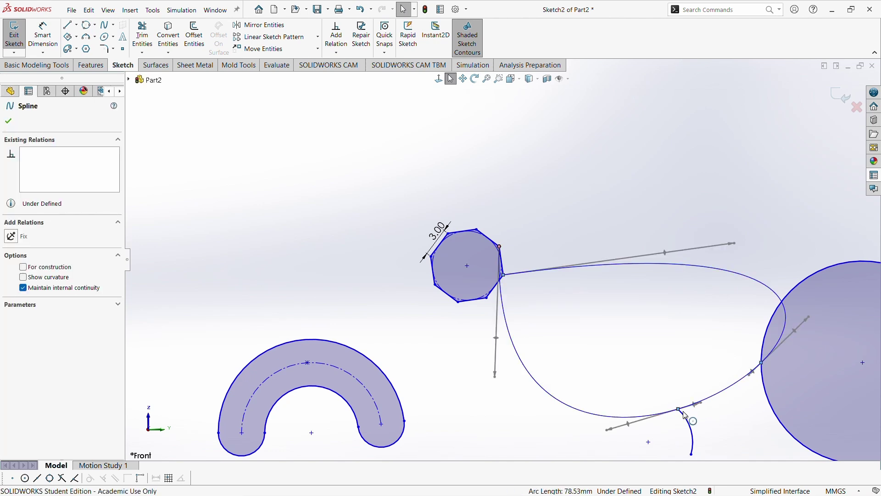
mouse_move(614, 432)
left_mouse_down()
mouse_move(535, 427)
mouse_move(546, 450)
mouse_move(626, 410)
mouse_move(613, 435)
left_mouse_up()
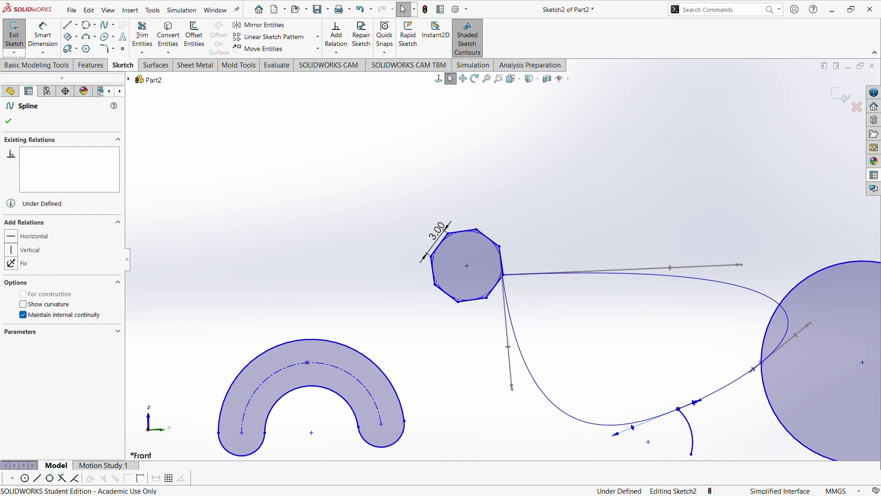
scroll(640, 362, "down", 1)
scroll(616, 347, "down", 1)
mouse_move(417, 410)
left_mouse_down()
mouse_move(411, 200)
mouse_move(370, 247)
mouse_move(439, 338)
mouse_move(421, 294)
left_mouse_up()
left_click(417, 303)
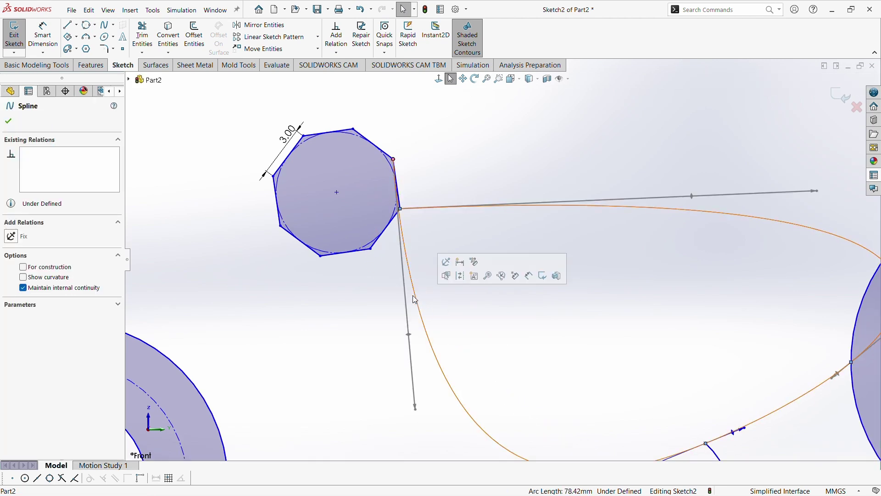
Step: Sketch a narrow tilted ellipse above the spline with a major radius of about 9.4 mm and a minor radius of about 0.4 mm
left_click_drag(409, 332, 511, 138)
scroll(239, 265, "up", 4)
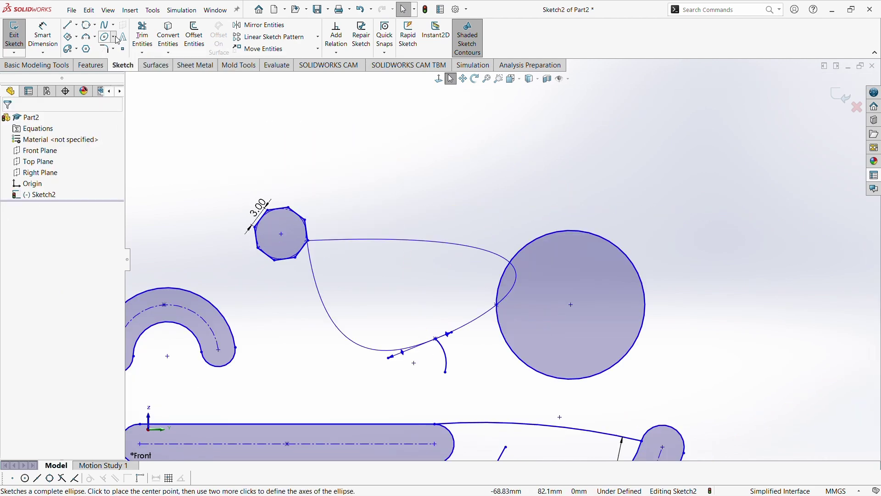
left_click(113, 36)
left_click(119, 49)
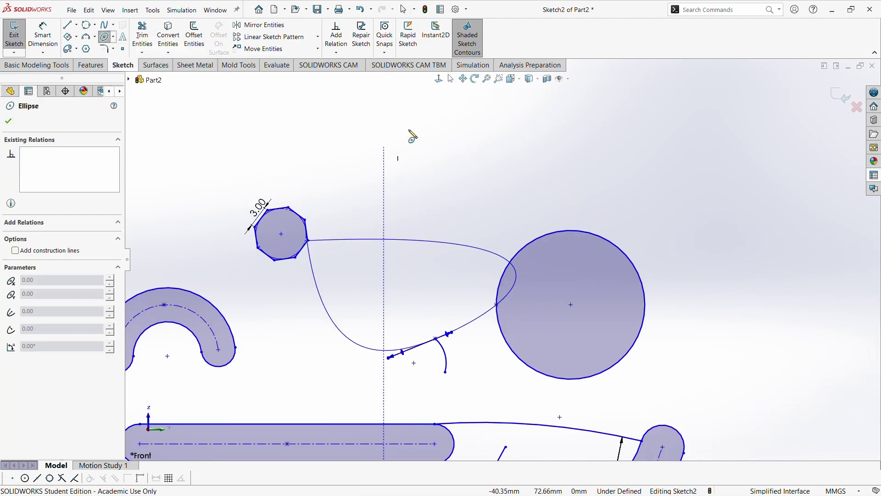
left_click(410, 128)
left_click(415, 181)
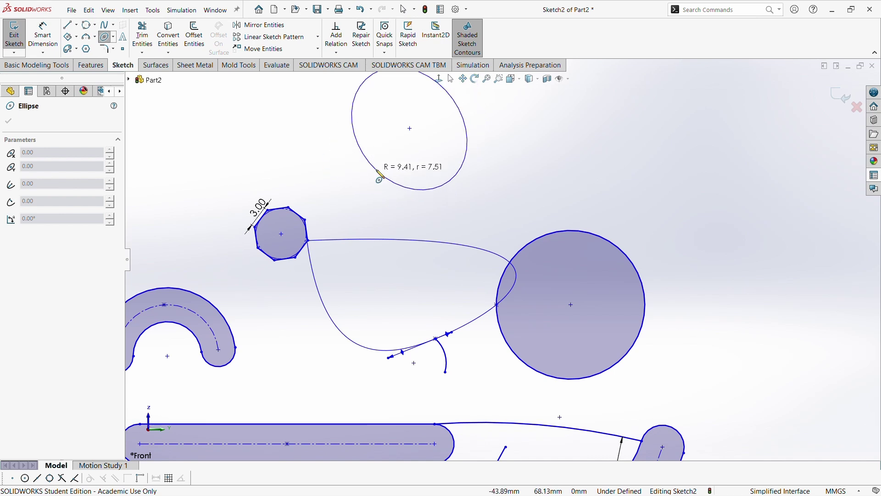
left_click(412, 131)
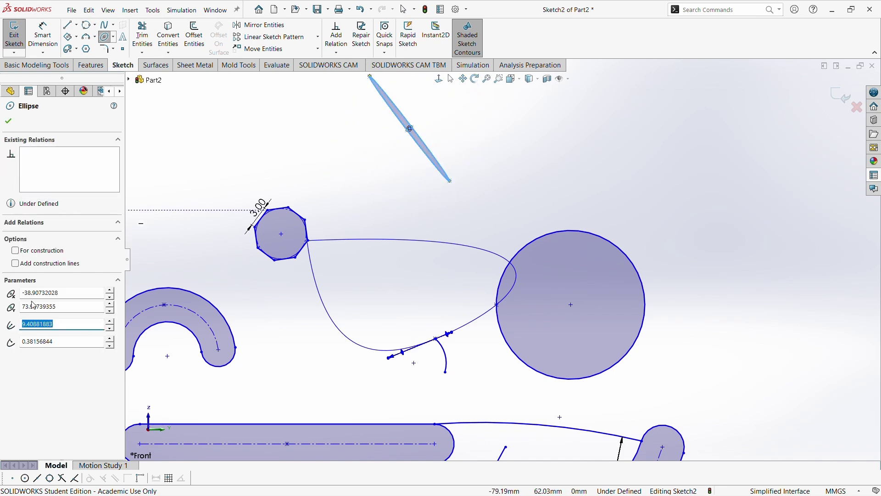
left_click(114, 49)
left_click(255, 116)
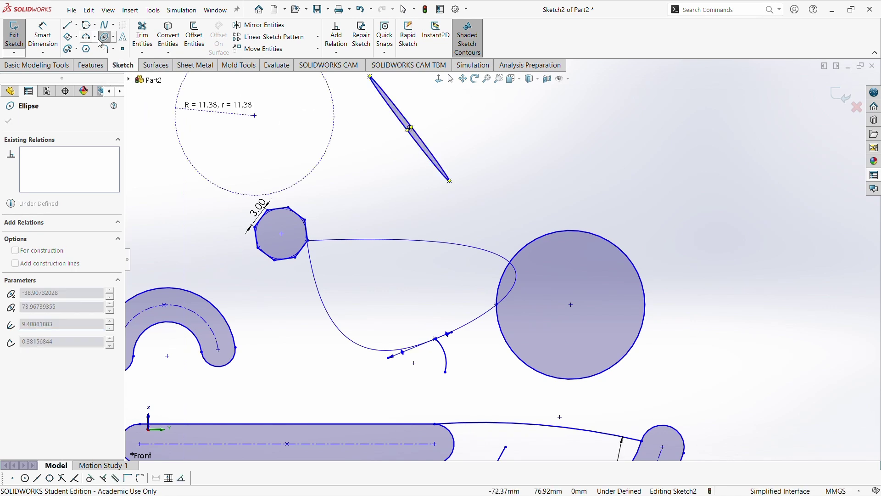
key("Escape")
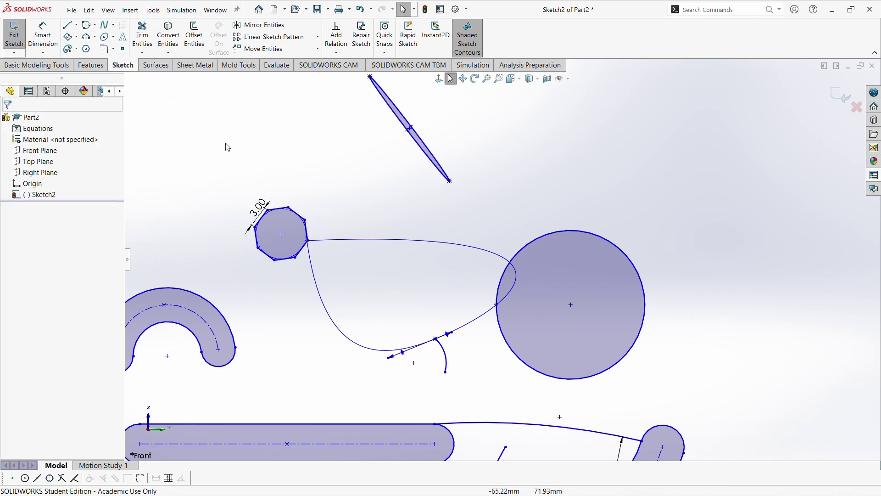
left_click(108, 49)
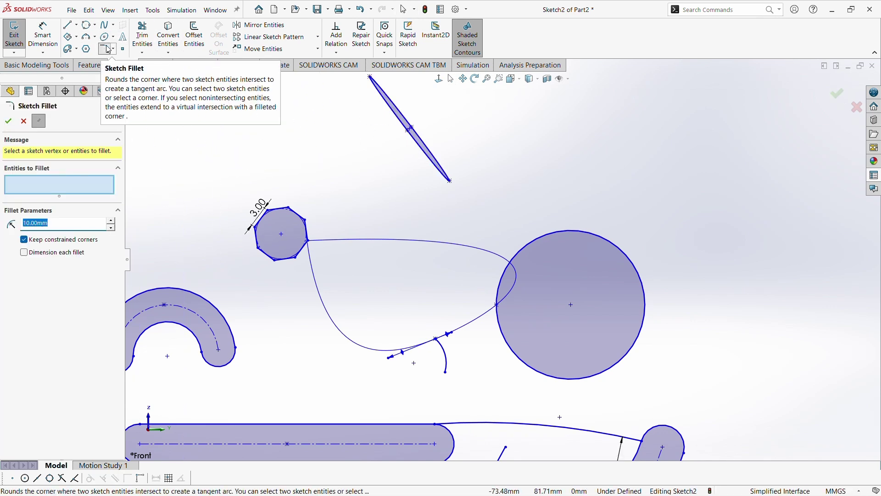
left_click(113, 49)
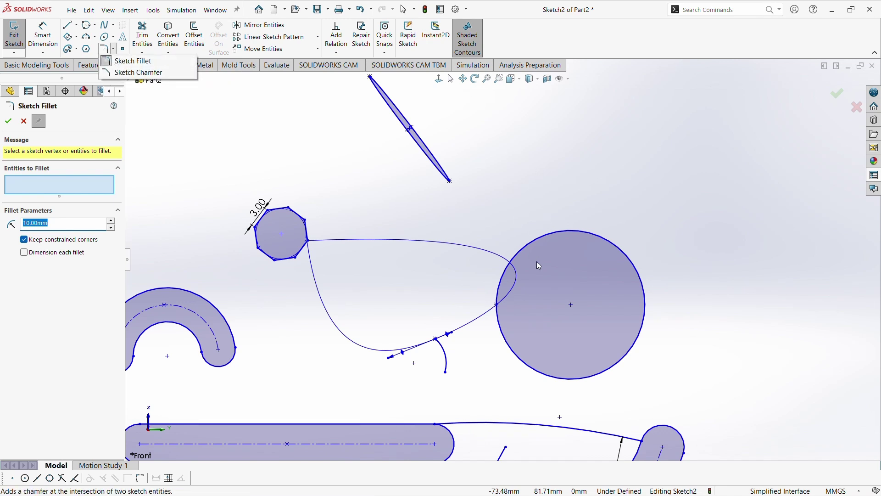
key("Escape")
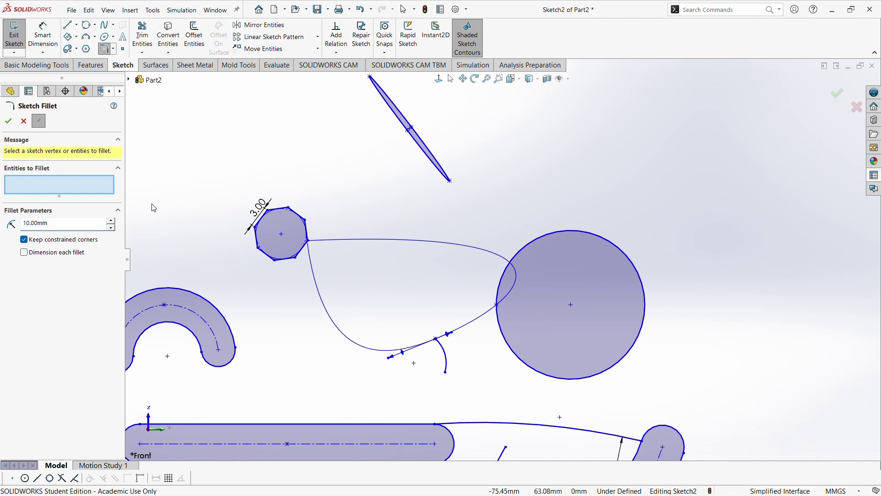
key("Escape")
Step: Set up a Sketch Fillet with a 2 mm radius between the two sides meeting at the octagon's top vertex
scroll(327, 202, "up", 5)
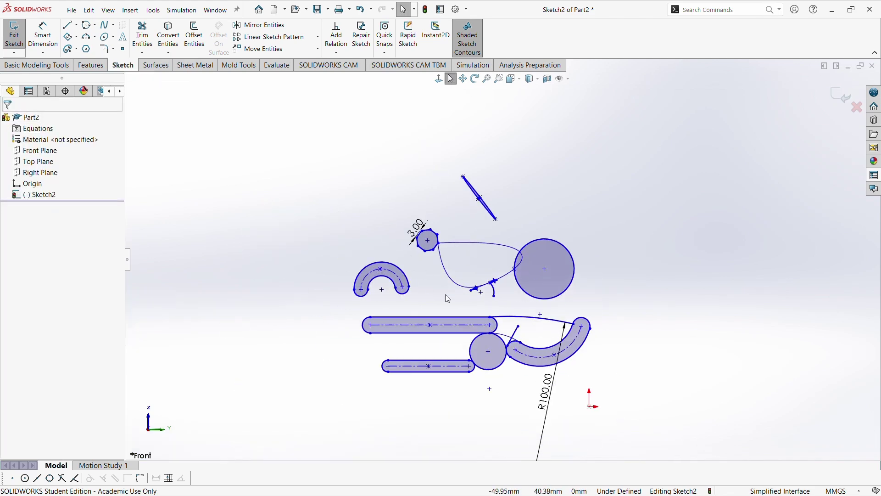
scroll(449, 296, "down", 10)
scroll(574, 276, "down", 2)
scroll(573, 276, "down", 3)
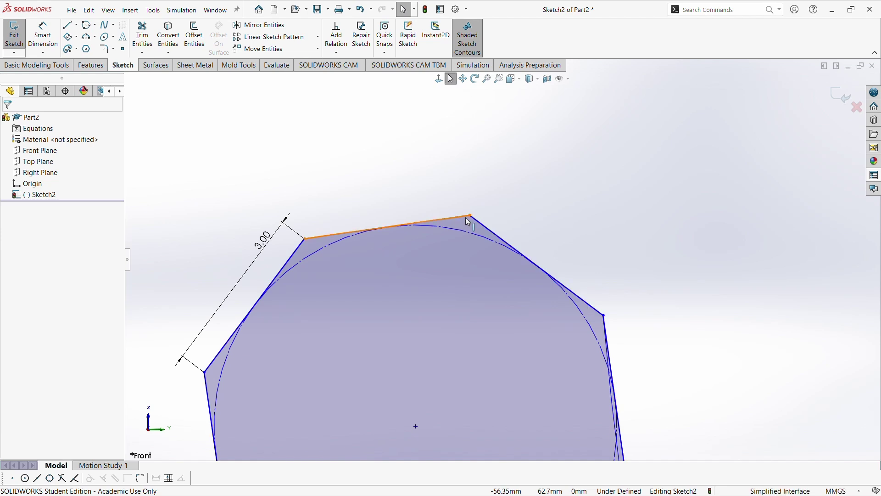
scroll(471, 225, "down", 3)
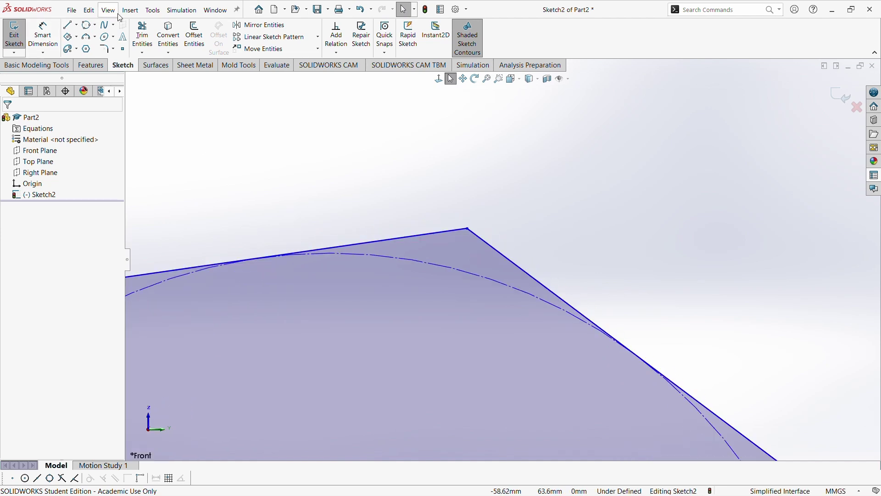
left_click(104, 49)
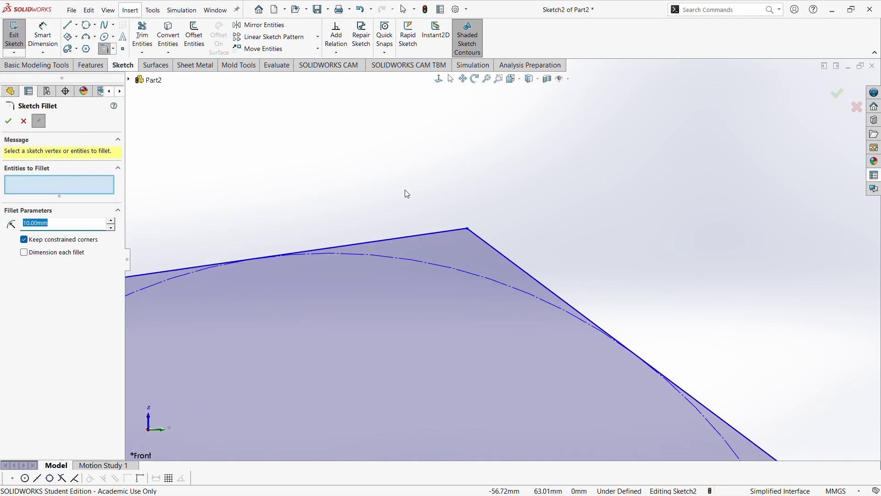
left_click(458, 230)
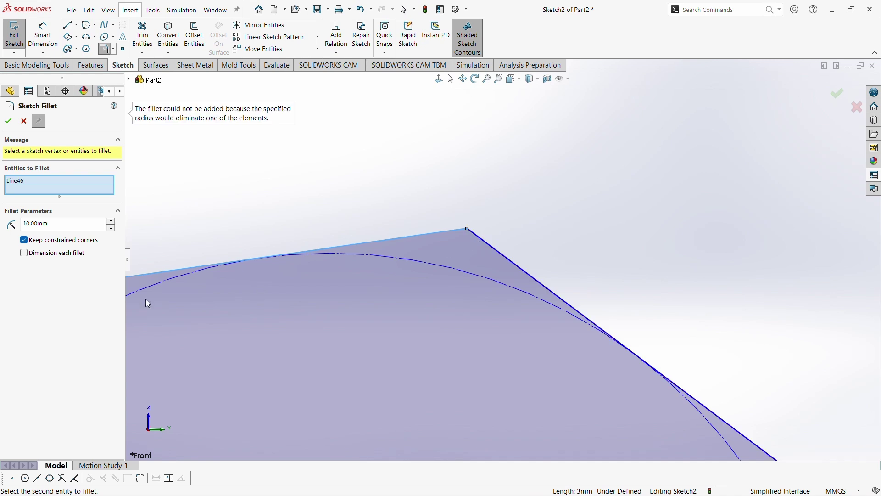
double_click(78, 225)
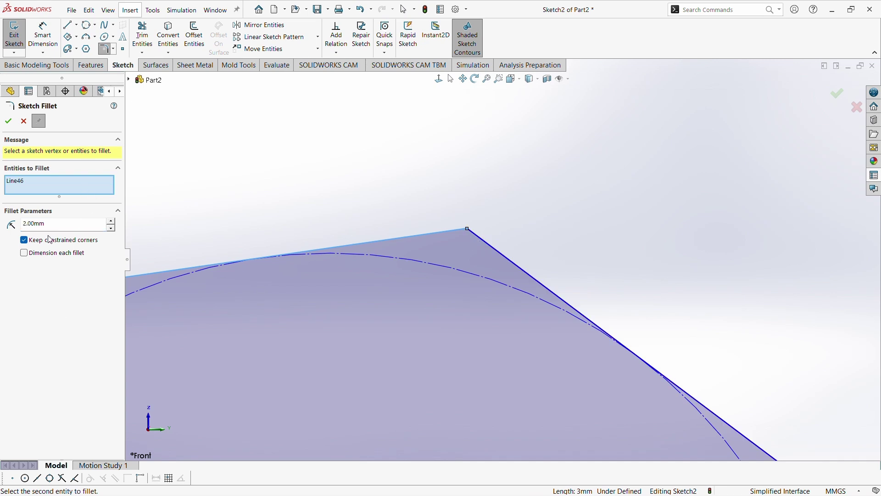
left_click(474, 234)
scroll(468, 255, "up", 1)
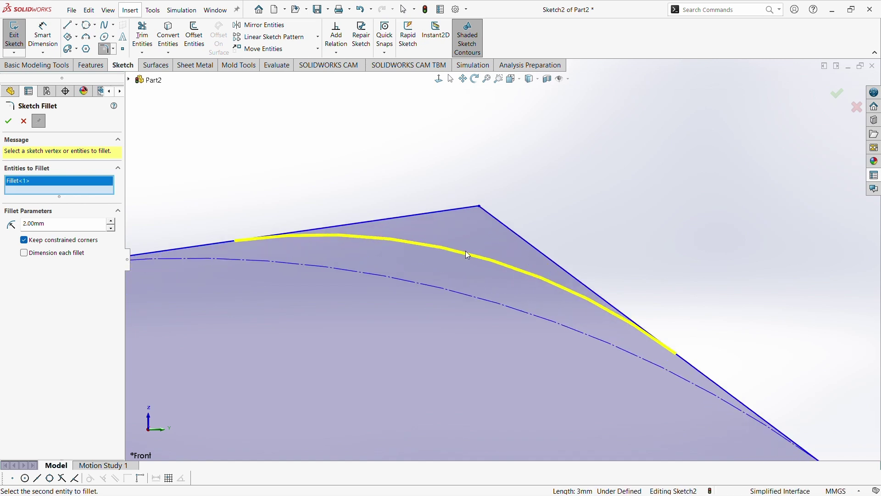
Step: Set the fillet radius at the octagon's top vertex to 1 mm and apply the fillet
double_click(57, 228)
type("1")
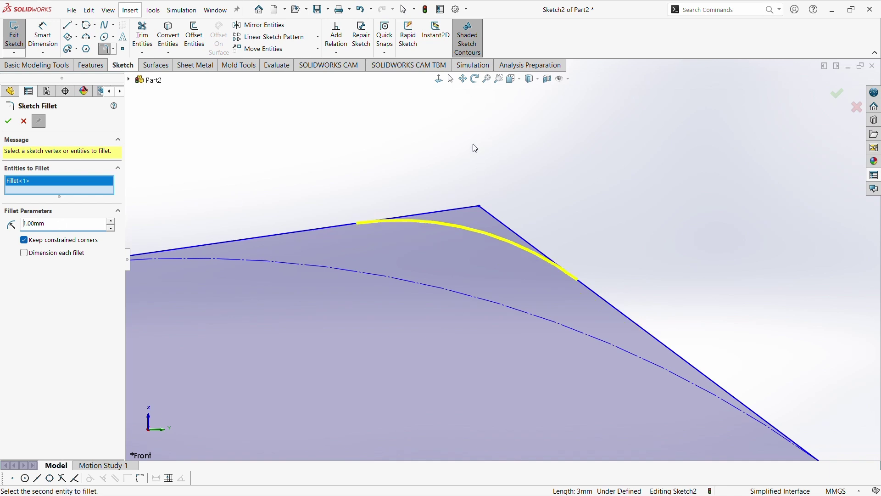
left_click(9, 122)
scroll(615, 203, "up", 5)
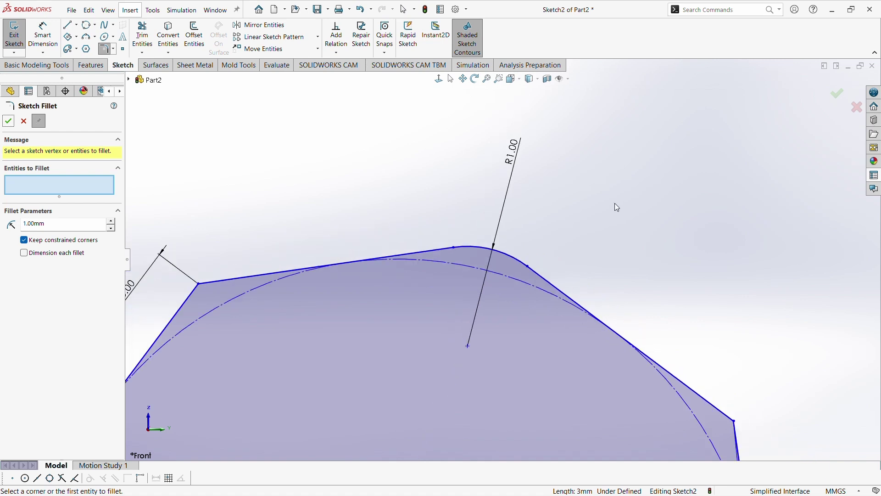
scroll(401, 210, "down", 5)
scroll(401, 209, "up", 3)
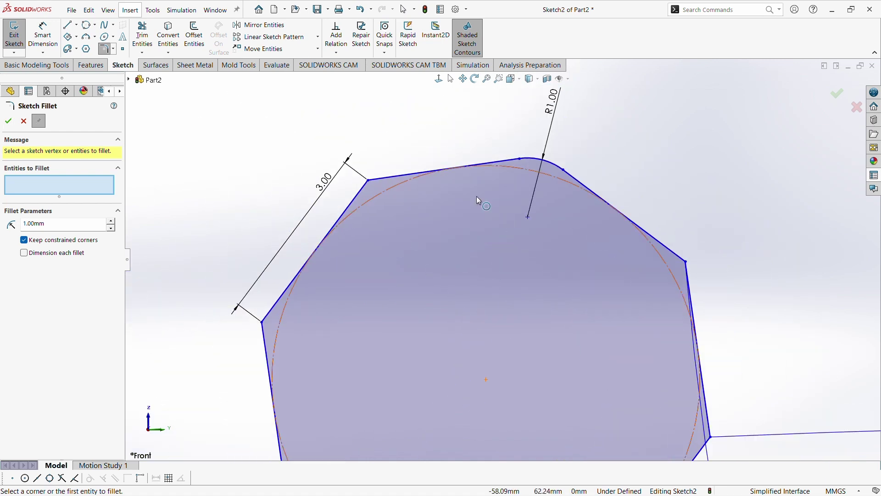
left_click(24, 121)
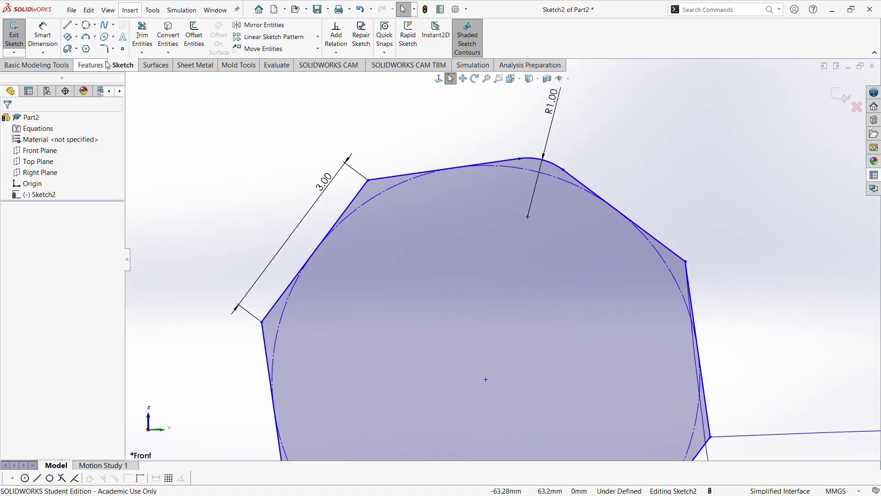
Step: Add a Sketch Chamfer with an equal distance of 2 mm at the octagon's upper-left vertex
scroll(570, 147, "down", 3)
left_click(113, 49)
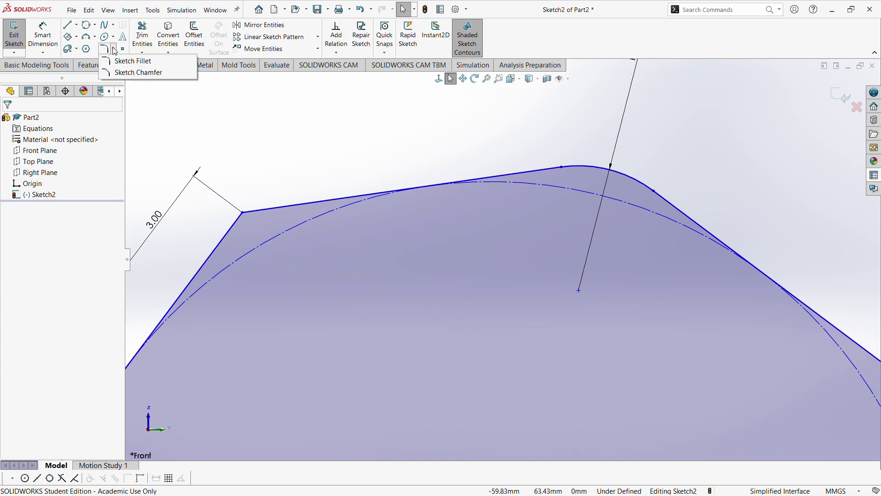
left_click(134, 73)
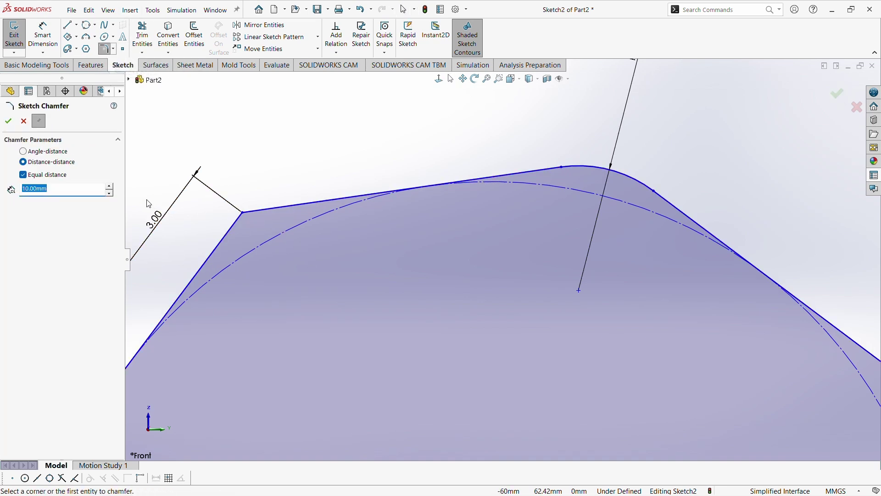
type("2")
left_click(242, 215)
scroll(274, 230, "up", 3)
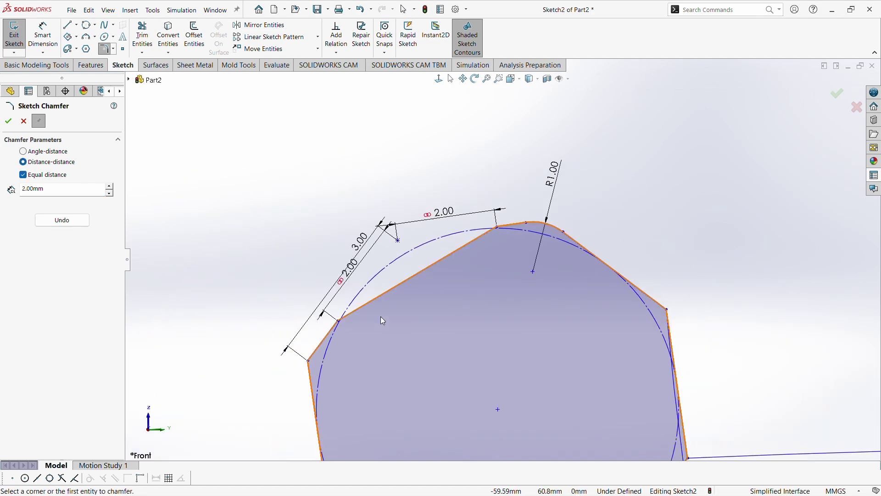
scroll(380, 316, "down", 5)
scroll(757, 173, "up", 2)
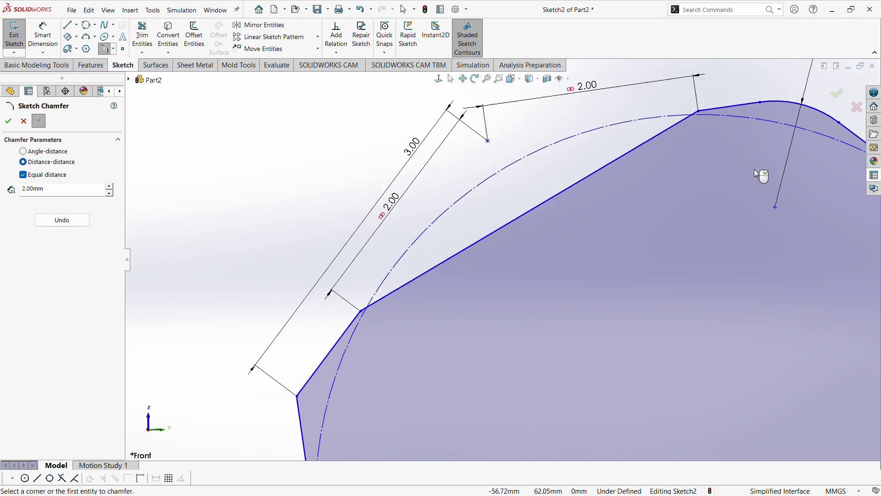
scroll(687, 137, "down", 4)
scroll(451, 238, "up", 2)
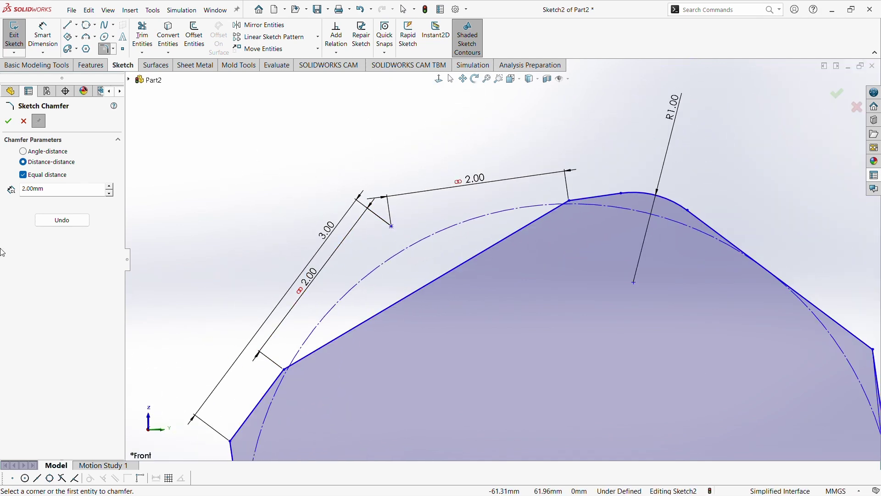
Step: Undo the 2 mm chamfer and chamfer the octagon's upper-left vertex with an equal distance of 1 mm instead
left_click(48, 189)
left_click(68, 220)
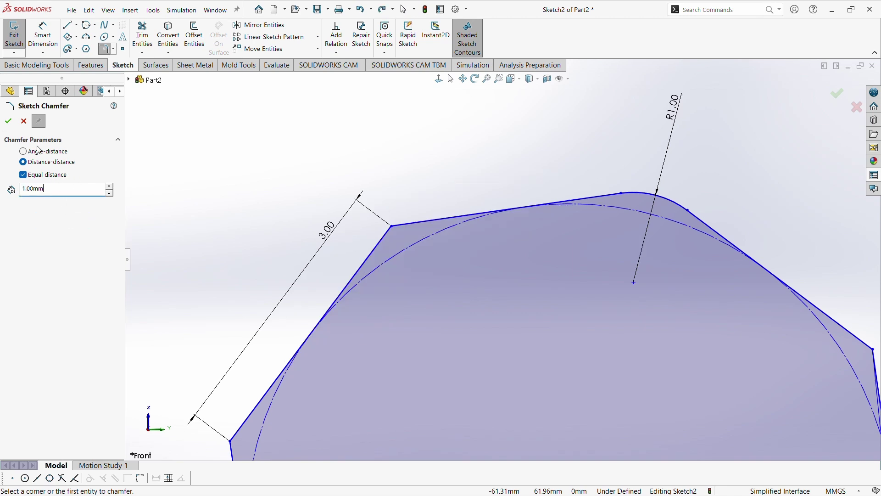
left_click(388, 227)
scroll(439, 226, "down", 3)
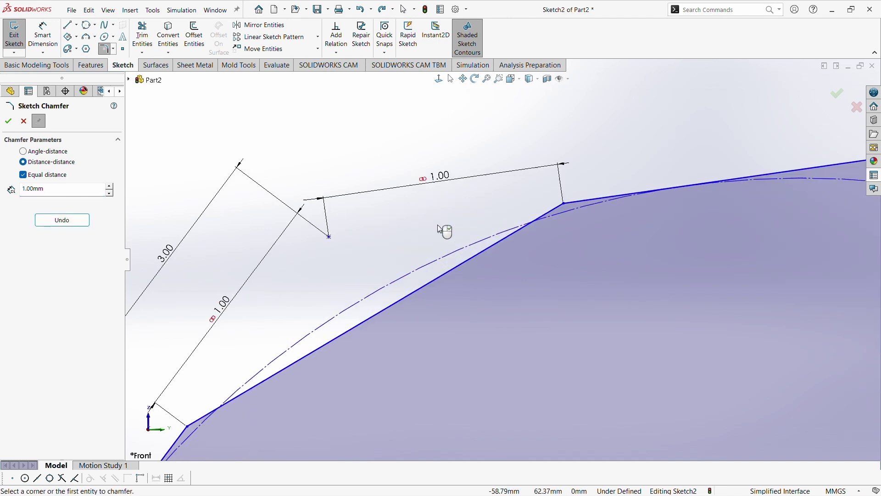
scroll(439, 304, "up", 1)
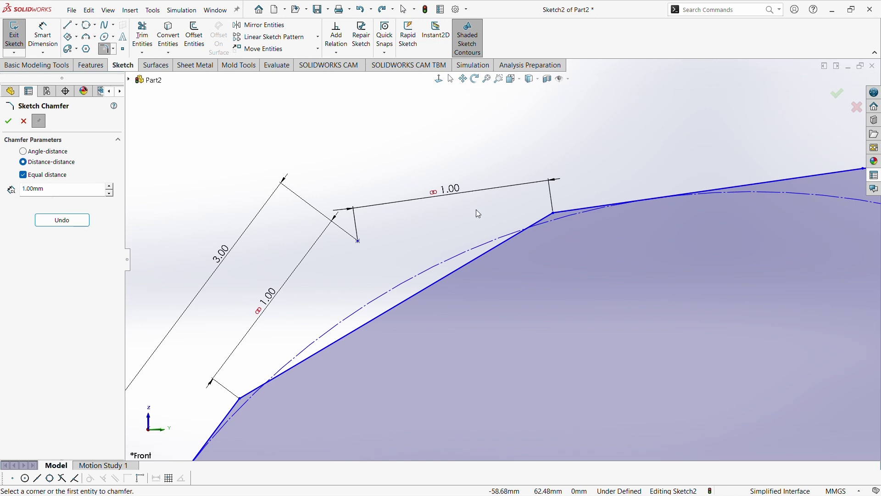
scroll(456, 215, "up", 5)
scroll(515, 248, "down", 3)
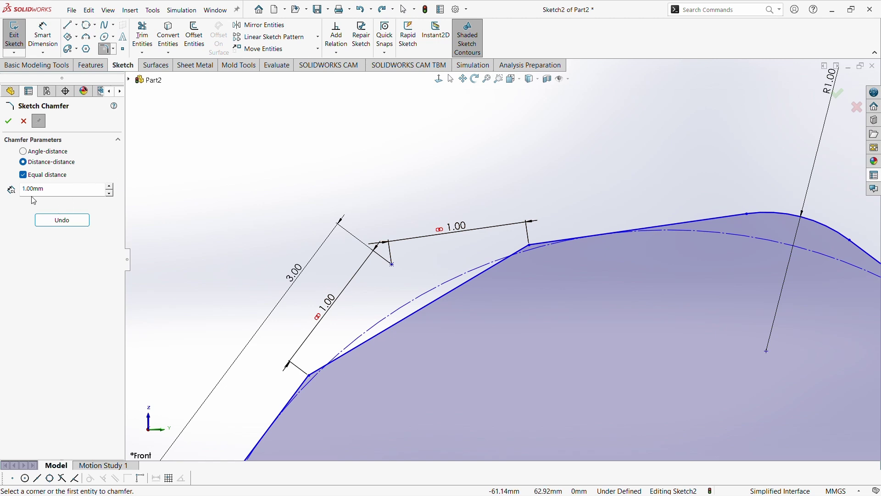
left_click(9, 121)
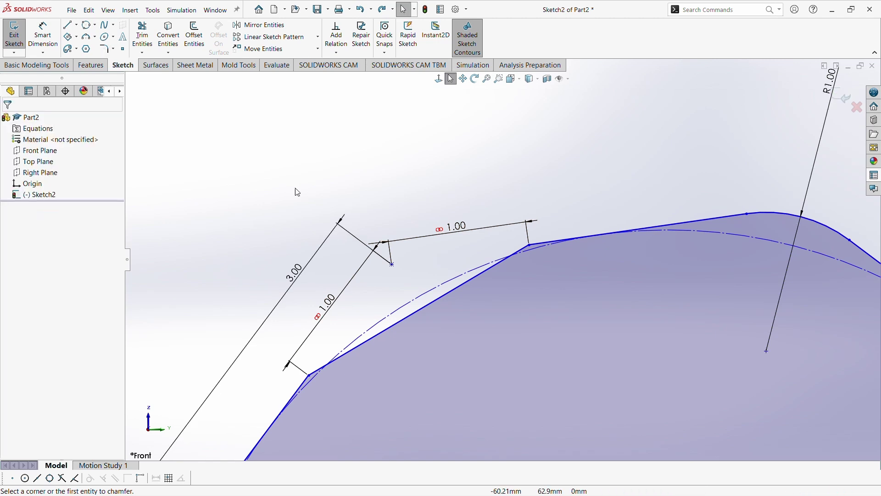
scroll(506, 327, "up", 6)
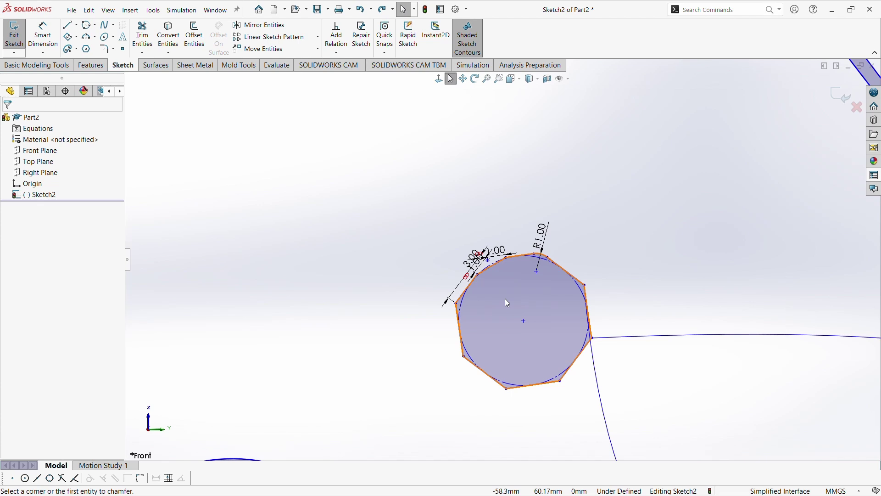
scroll(584, 274, "up", 5)
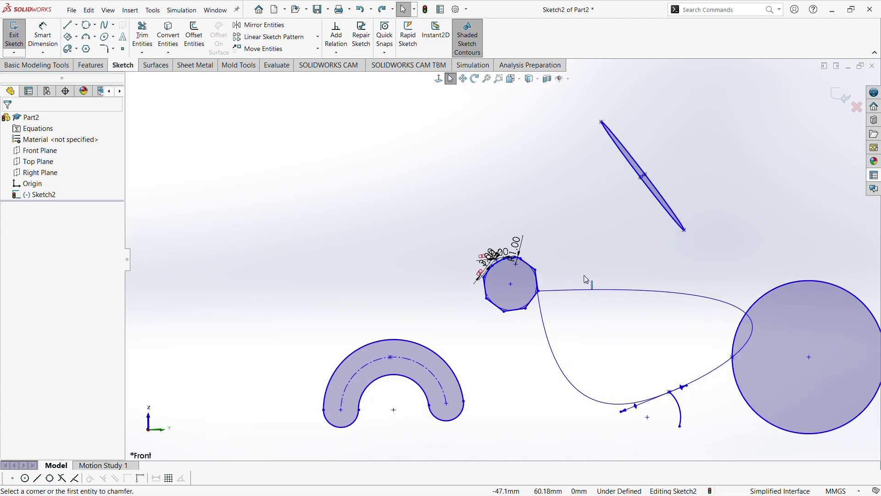
scroll(540, 277, "down", 5)
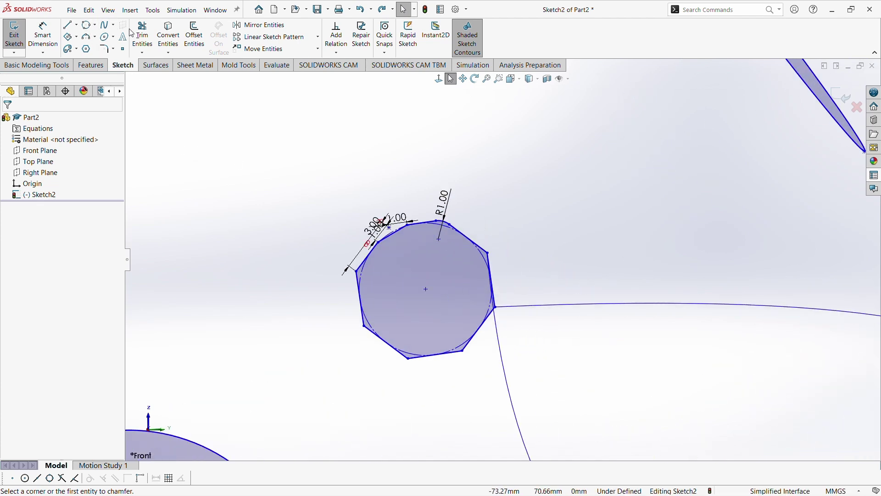